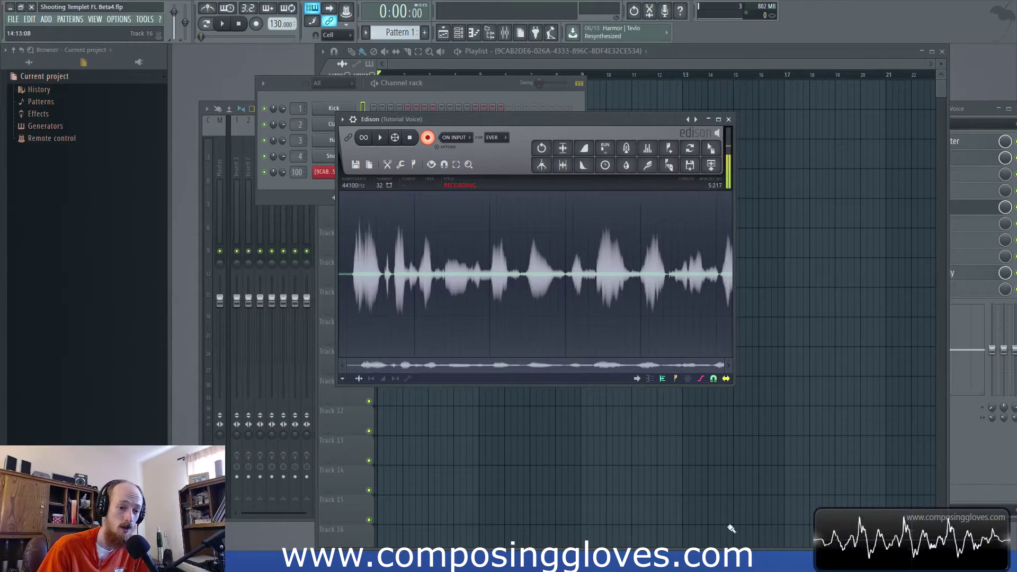
Move the Edison window clear of the plugin windows and audition the Skrillex sample loaded in it.
left_click(95, 503)
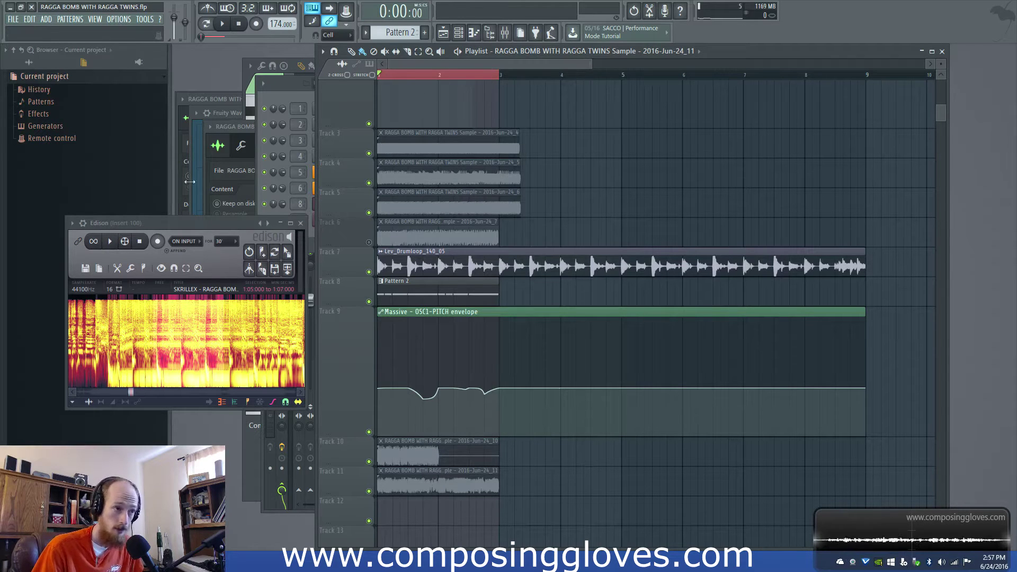
left_click_drag(190, 226, 139, 345)
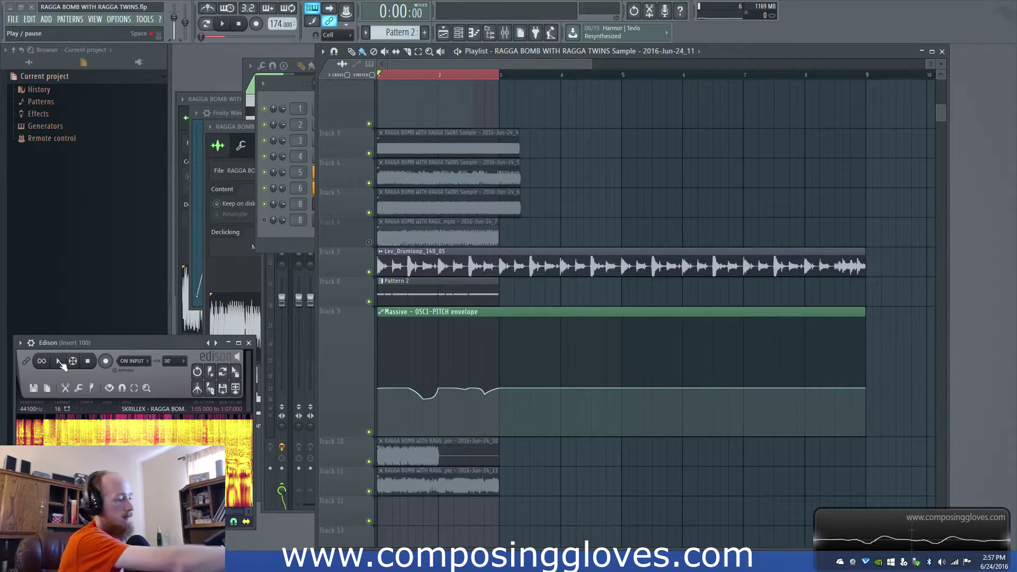
left_click(58, 362)
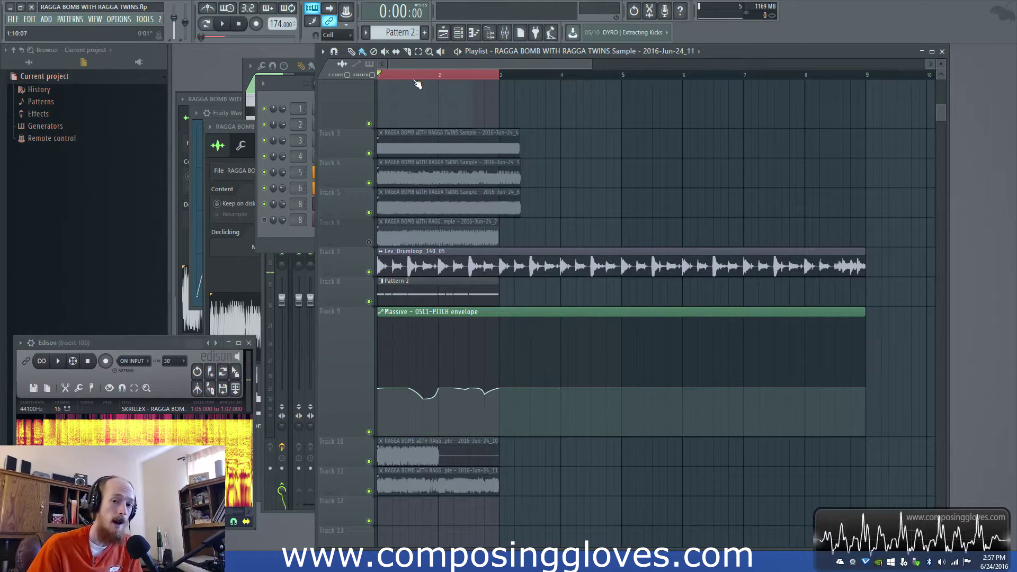
Play the project and the Edison sample in turn to compare the recreated bass with the original.
left_click(222, 26)
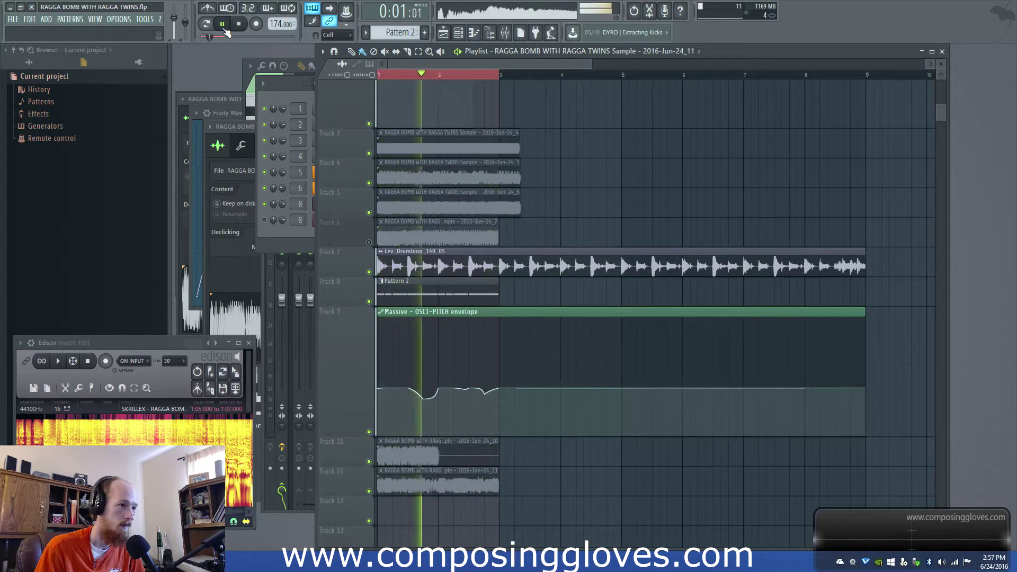
left_click(223, 24)
left_click(57, 360)
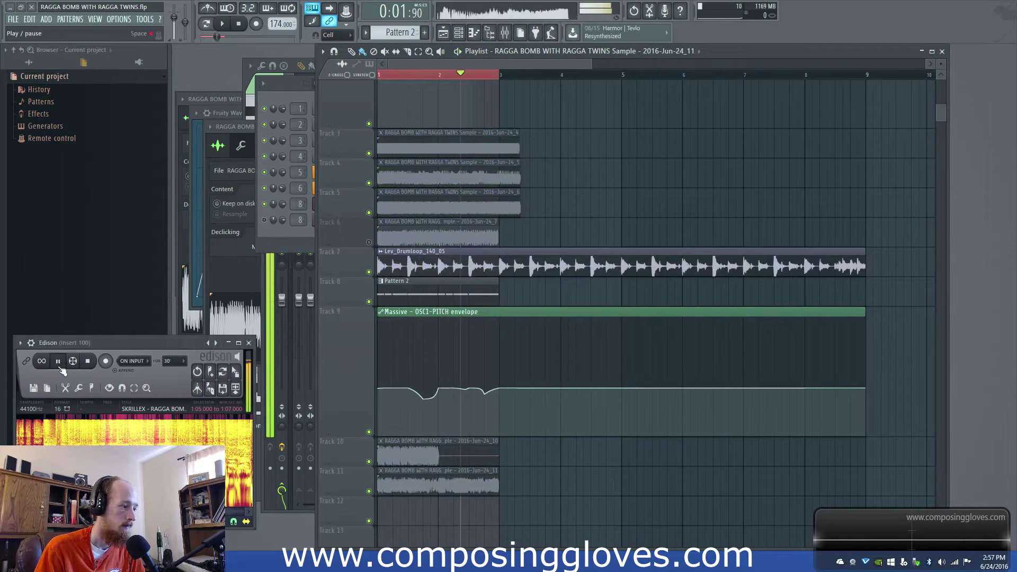
left_click(223, 25)
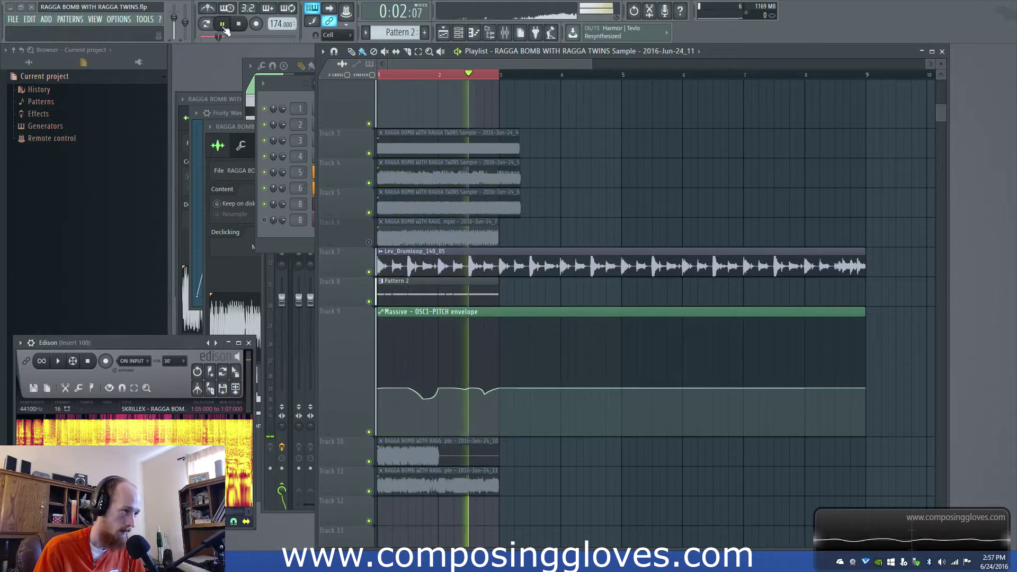
left_click_drag(224, 36, 224, 40)
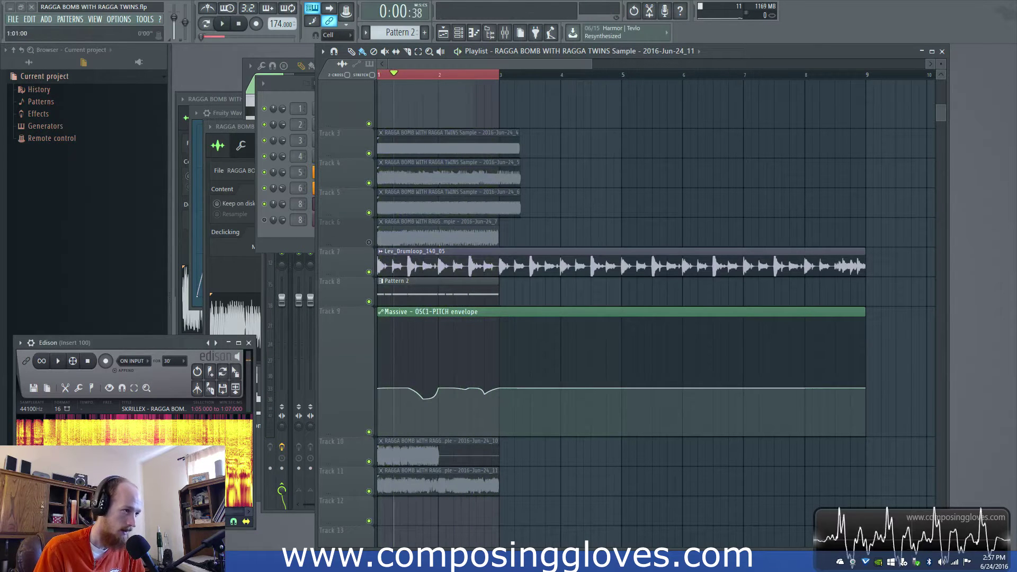
Check the mixer, examine the playlist tracks, and play the looped first two bars of the arrangement.
left_click(505, 32)
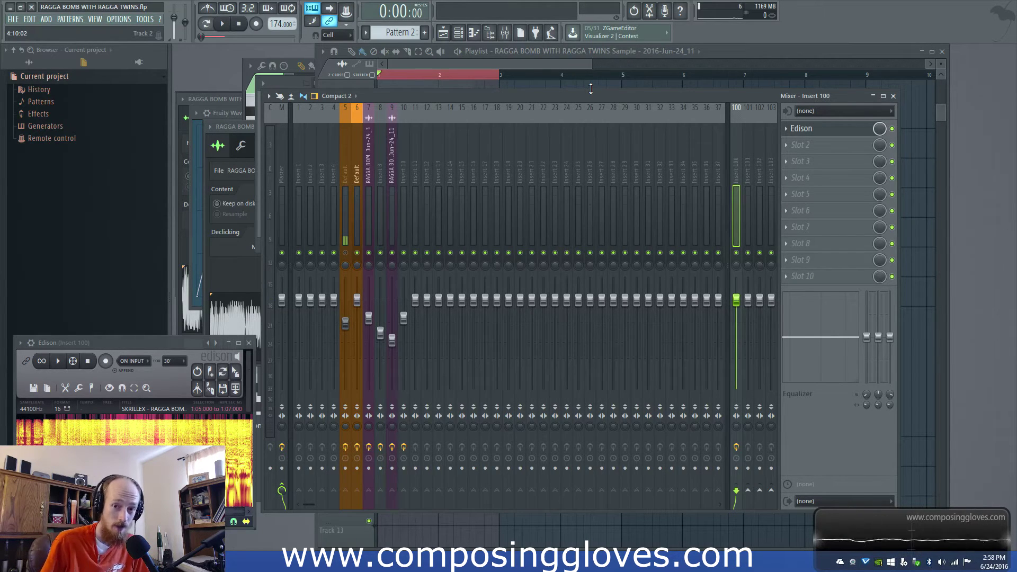
left_click(469, 63)
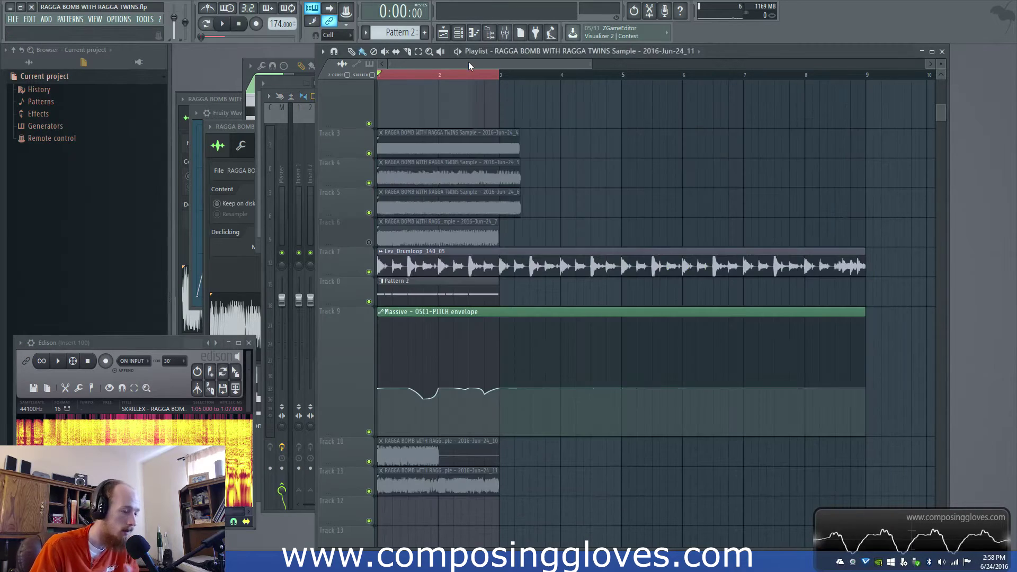
scroll(442, 222, "down", 5)
scroll(437, 256, "up", 3)
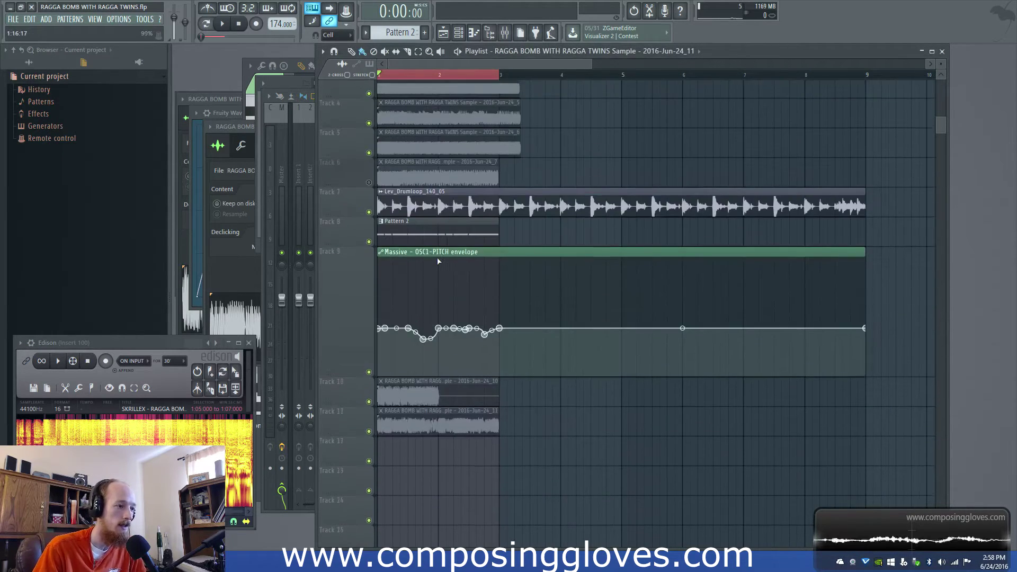
scroll(432, 260, "up", 2, "ctrl")
scroll(428, 261, "up", 3)
scroll(429, 341, "down", 3, "ctrl")
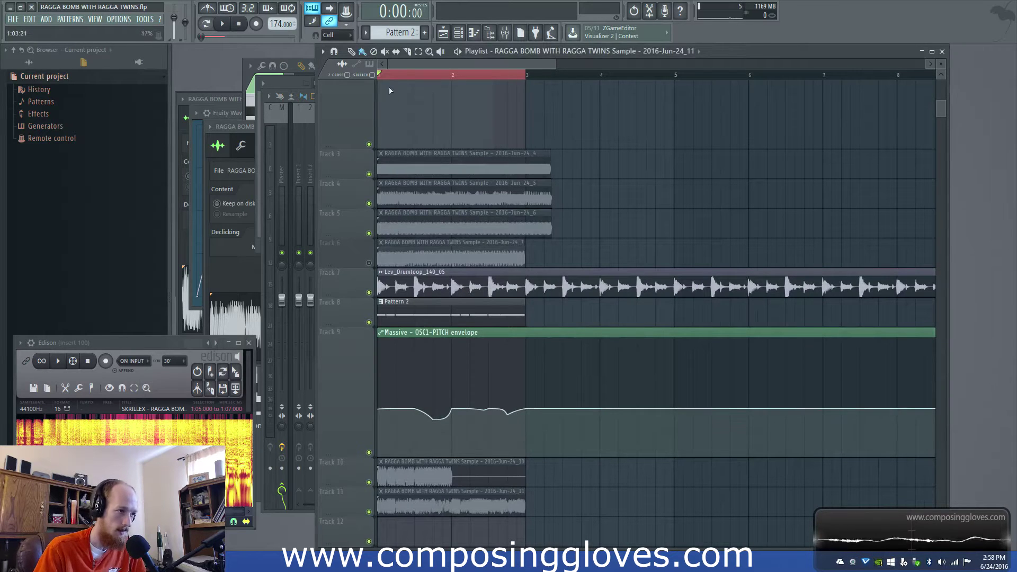
key("space")
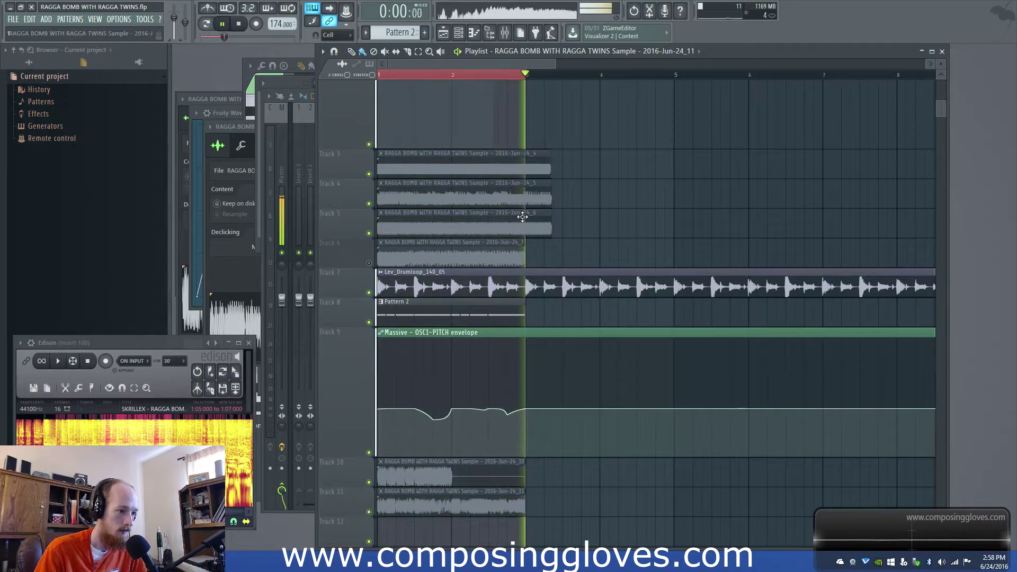
key("space")
Try transposing all of Pattern 2's Massive notes down three semitones to E3, and play the pattern.
double_click(410, 307)
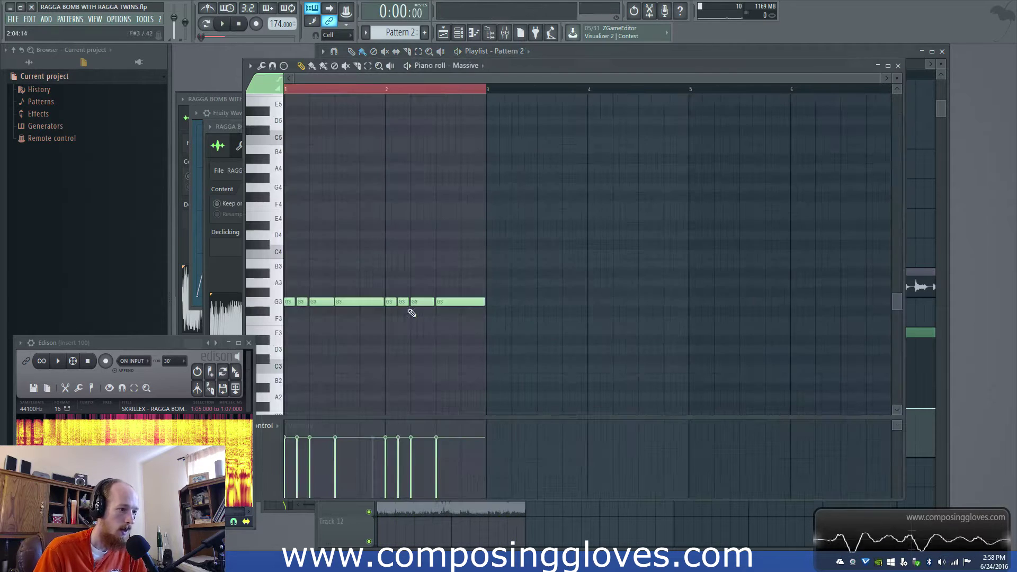
key("ctrl+a")
key("shift+Down")
key("shift+Down")
key("shift+Down")
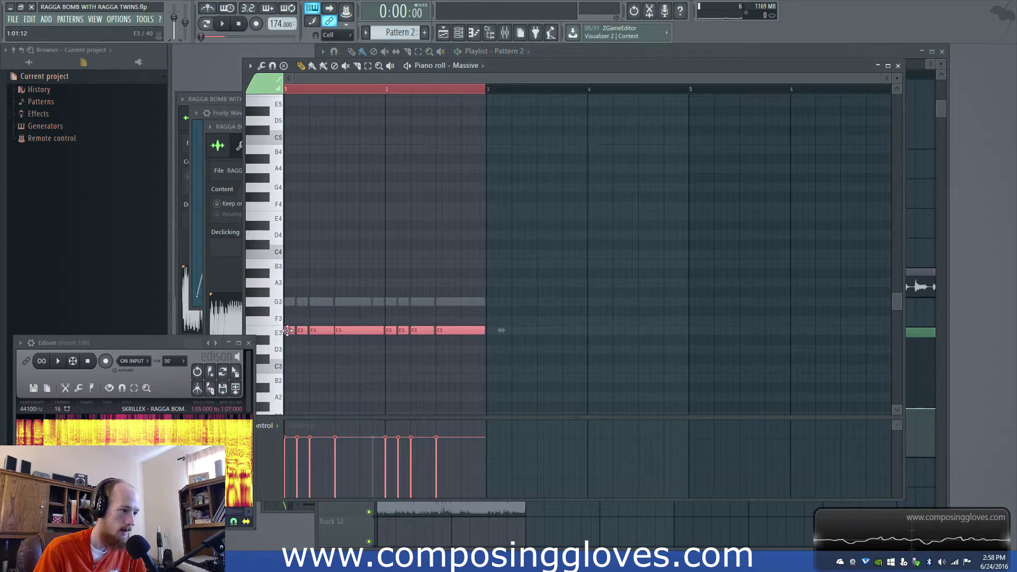
key("space")
key("space")
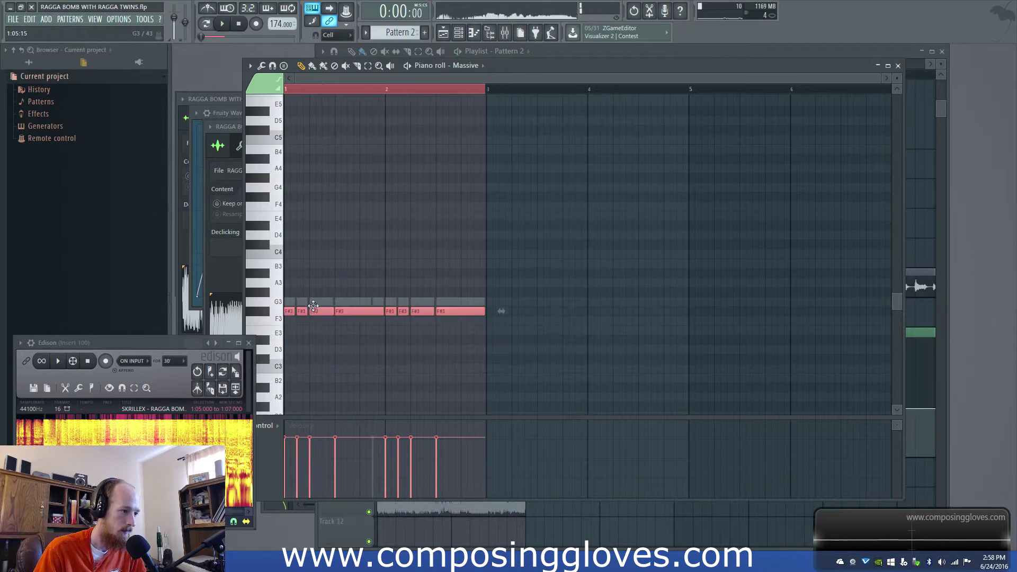
Transpose the Massive notes back up three semitones to G3 and play the pattern again.
key("shift+Up")
key("shift+Up")
key("shift+Up")
key("space")
key("space")
Show the mixer and go through the named tracks to select Insert 8 with its effect chain.
key("F9")
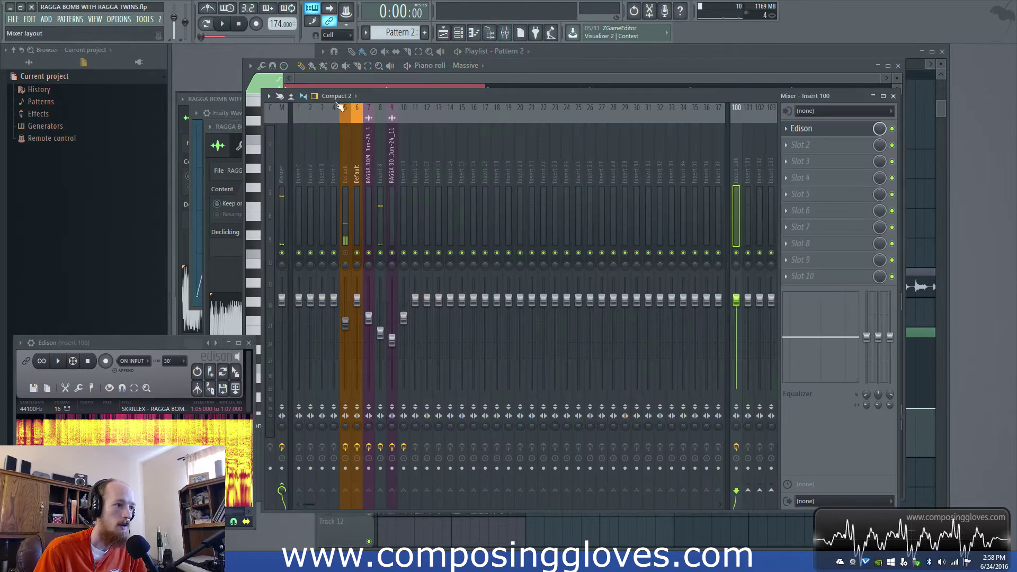
left_click(357, 172)
left_click(370, 170)
left_click(391, 171)
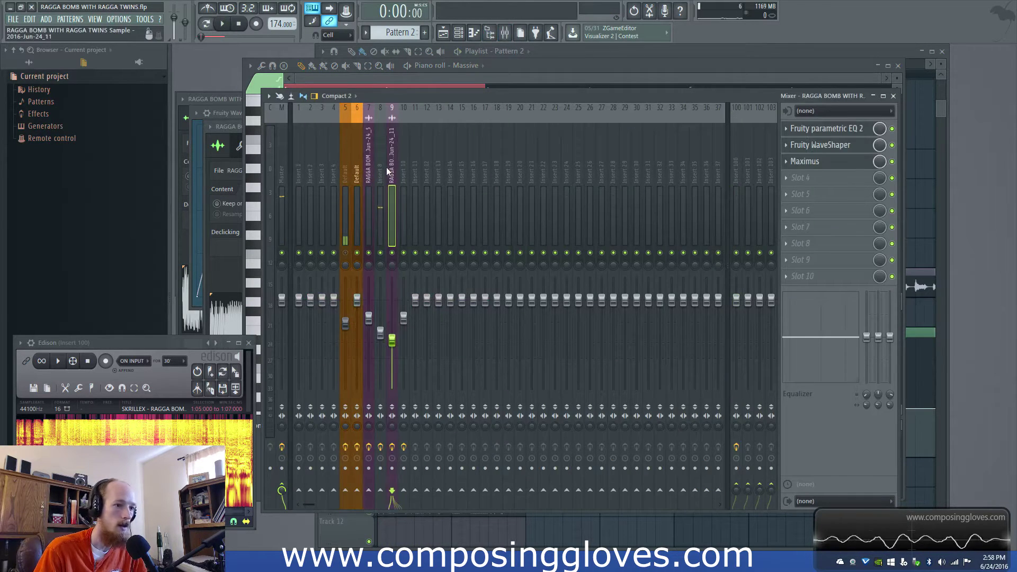
left_click(381, 172)
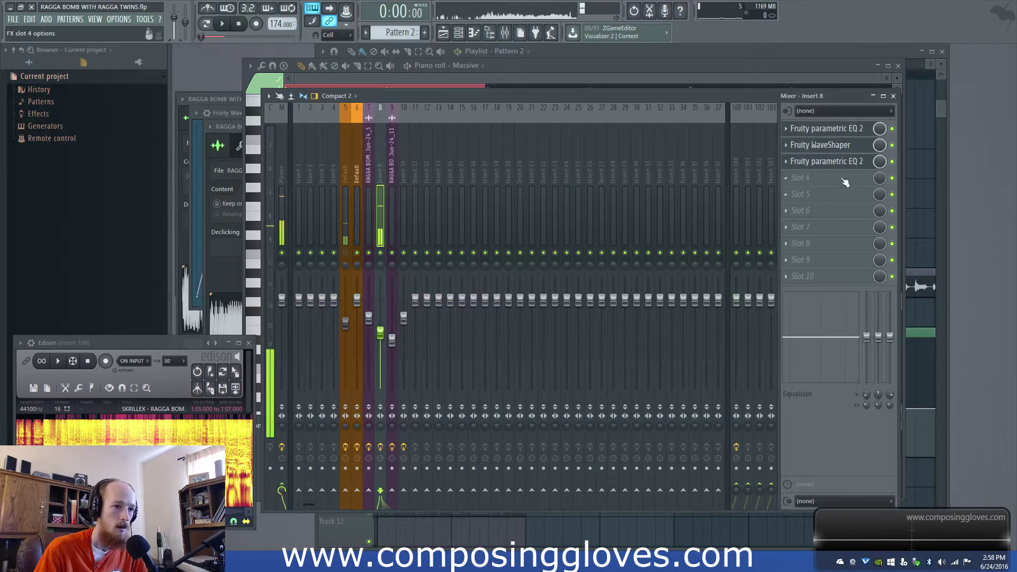
Bend the upper segment of Insert 8's Fruity WaveShaper curve further upward while the project plays.
left_click(847, 161)
left_click(854, 148)
key("space")
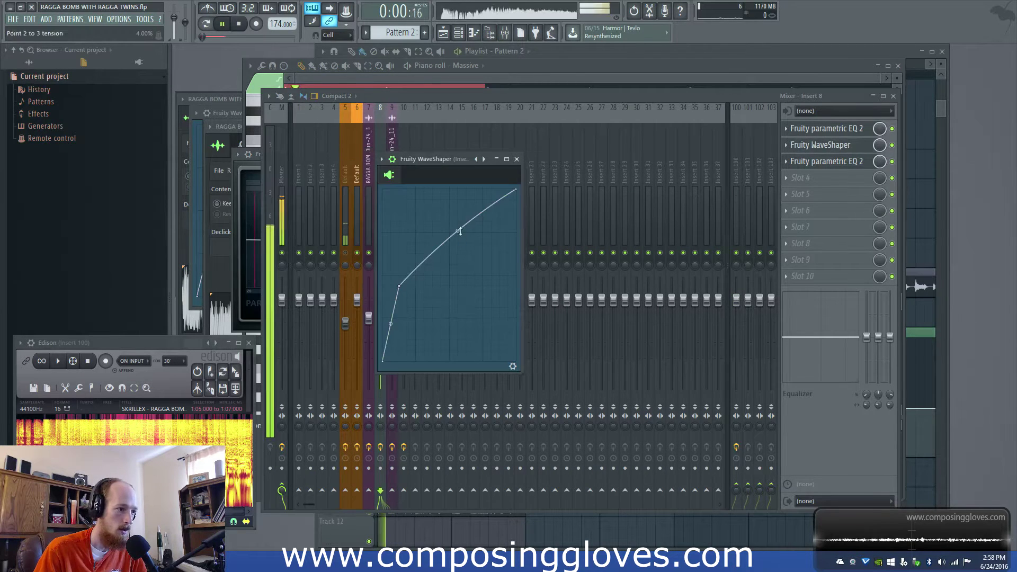
left_click_drag(461, 231, 458, 209)
Shift bands 5, 3 and 2 of Insert 8's first Fruity parametric EQ 2 slightly lower in frequency.
left_click(818, 128)
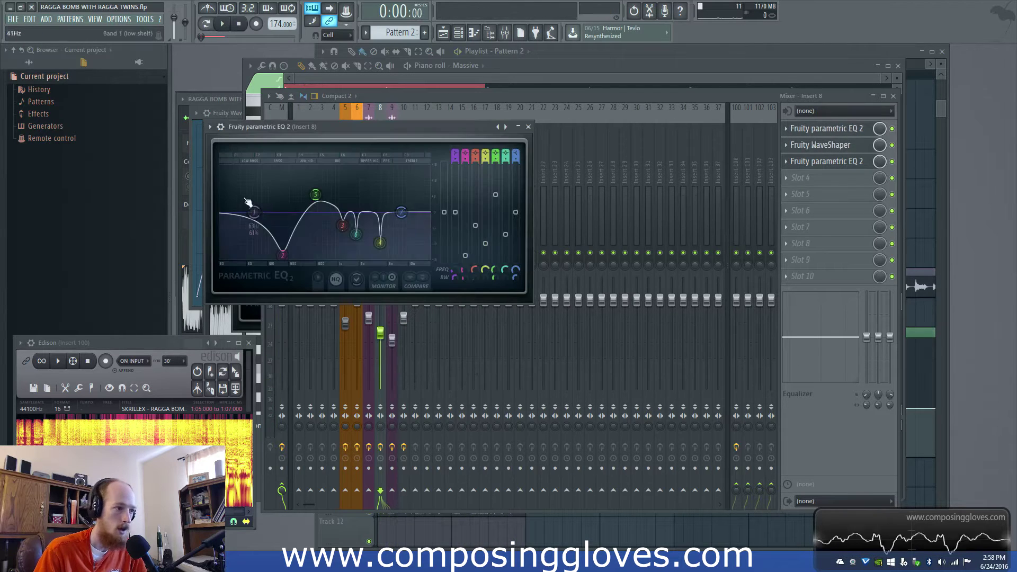
left_click_drag(313, 201, 339, 219)
left_click_drag(282, 255, 280, 254)
key("space")
Open the first Massive channel's synth interface from the channel rack and reposition its window.
key("F6")
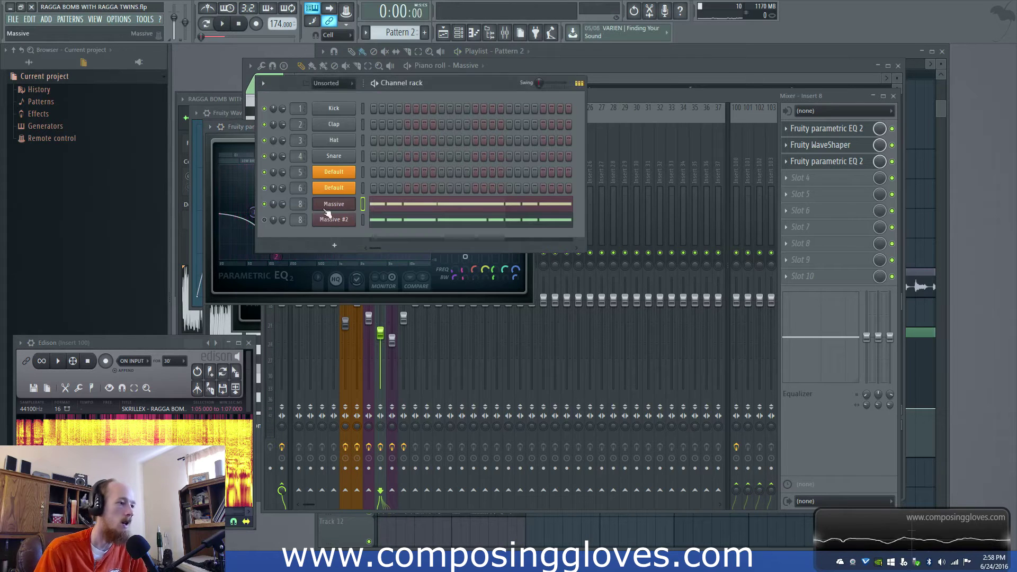
left_click(340, 203)
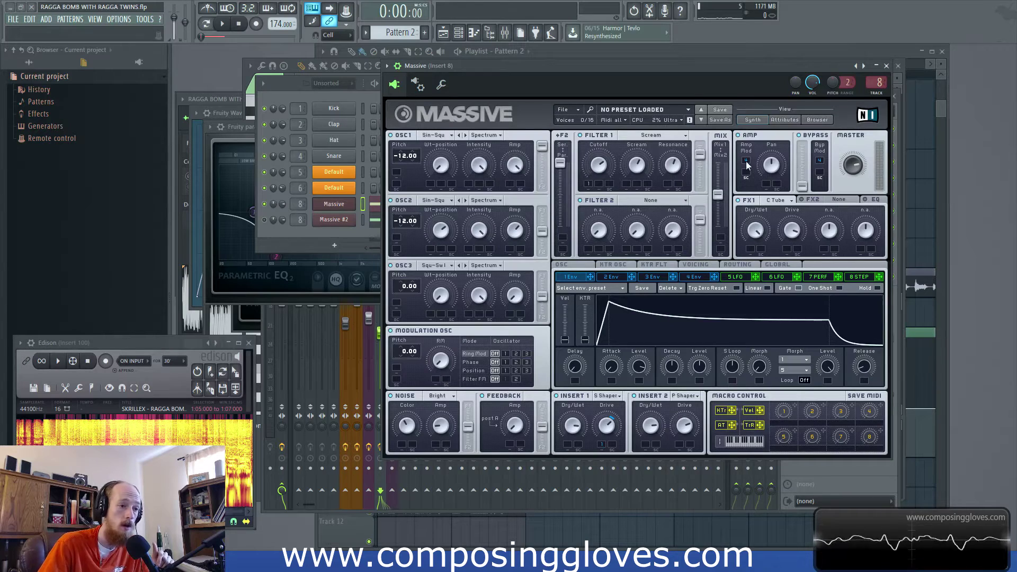
left_click_drag(686, 76, 647, 69)
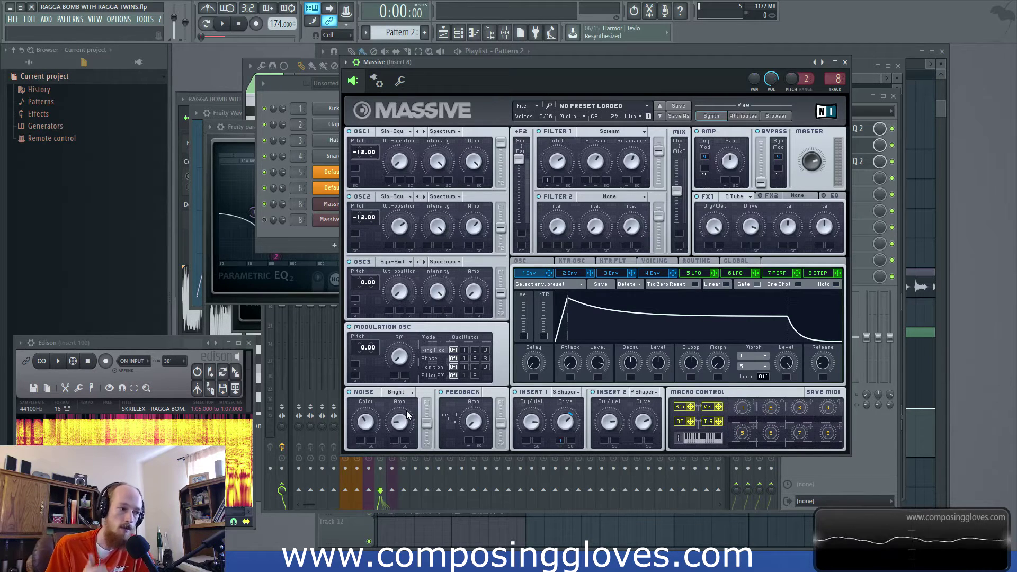
Audition the Edison sample, followed by the project, to compare the Massive patch with the original sound.
left_click(63, 363)
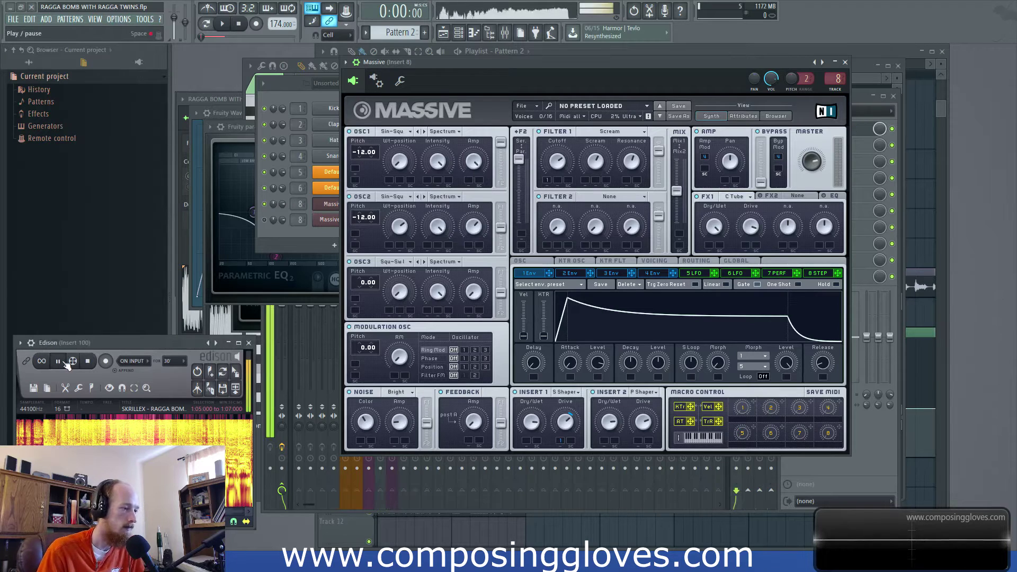
left_click(64, 361)
left_click(65, 361)
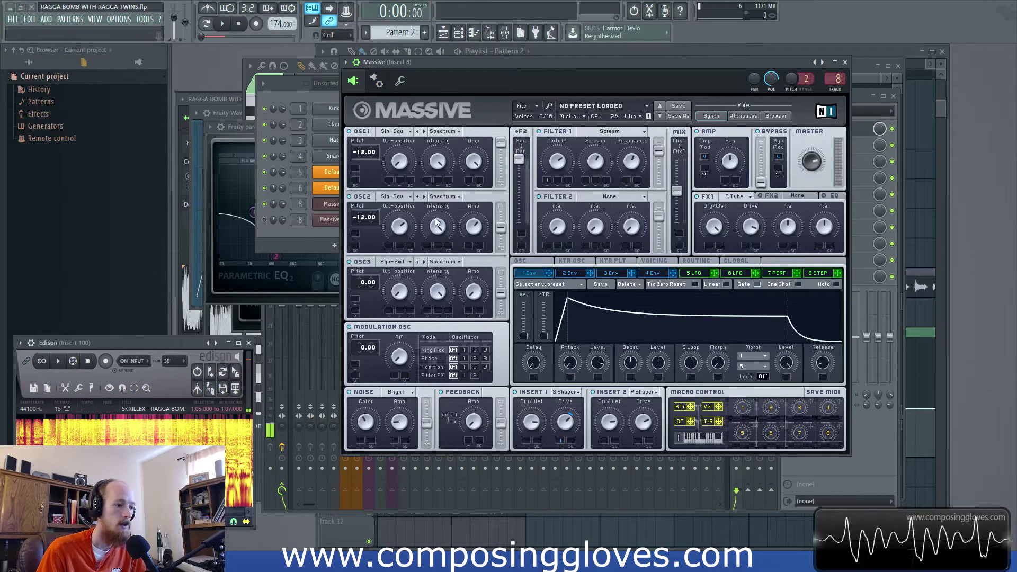
left_click(223, 26)
left_click(223, 27)
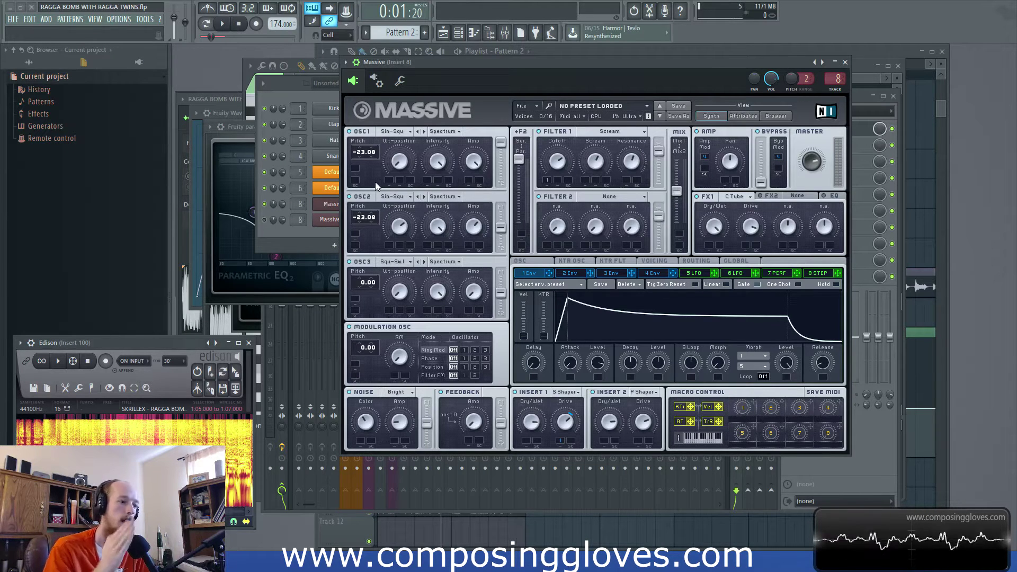
Examine Massive's oscillator phase and voicing settings, playing the project to hear how Restart via Gate affects the sound.
left_click(547, 262)
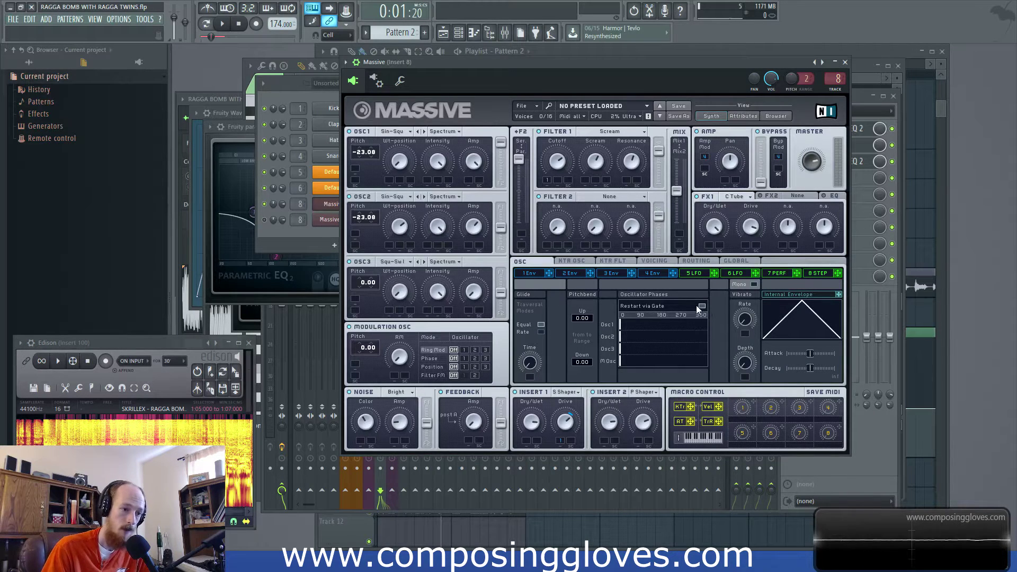
key("space")
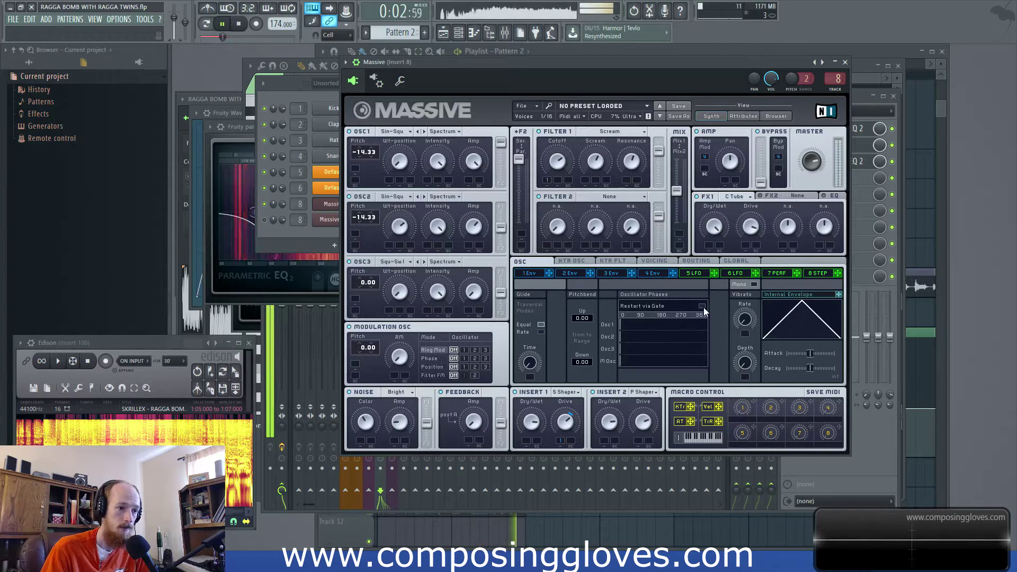
key("space")
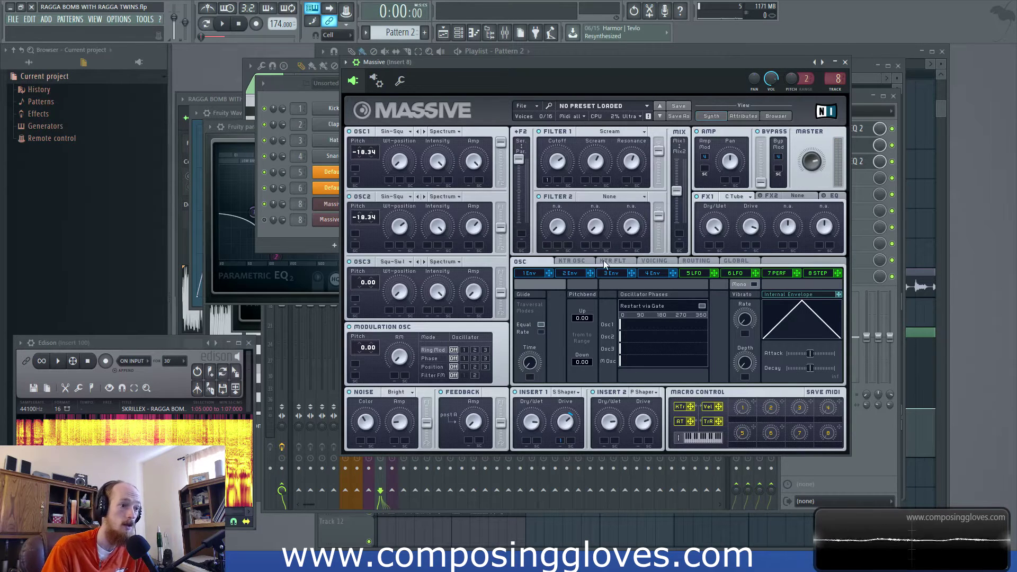
left_click(621, 263)
left_click(657, 262)
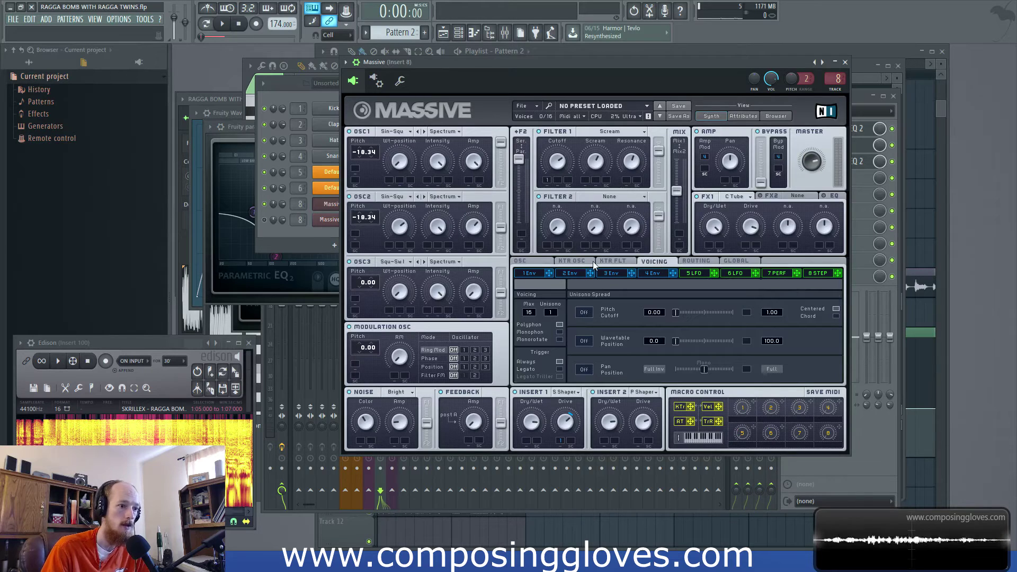
left_click(541, 263)
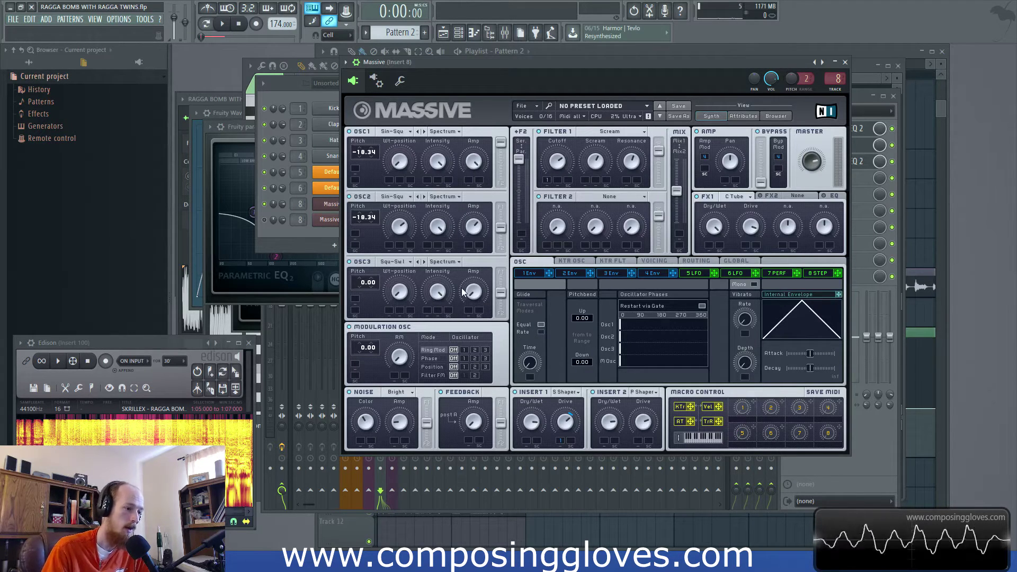
Return to Insert 8's effect chain and inspect the curve of its first Fruity parametric EQ 2.
key("F6")
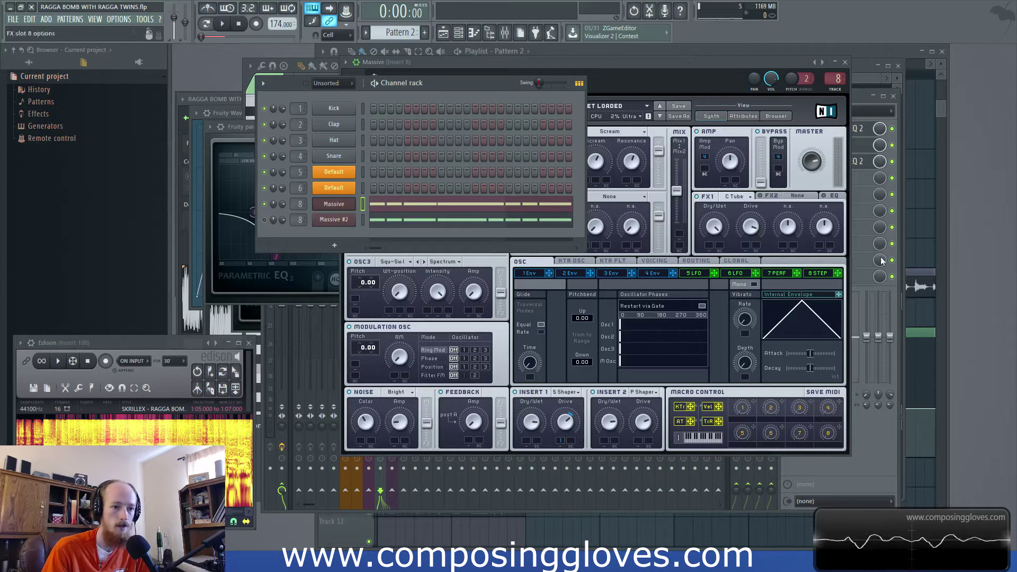
left_click(834, 130)
left_click(838, 132)
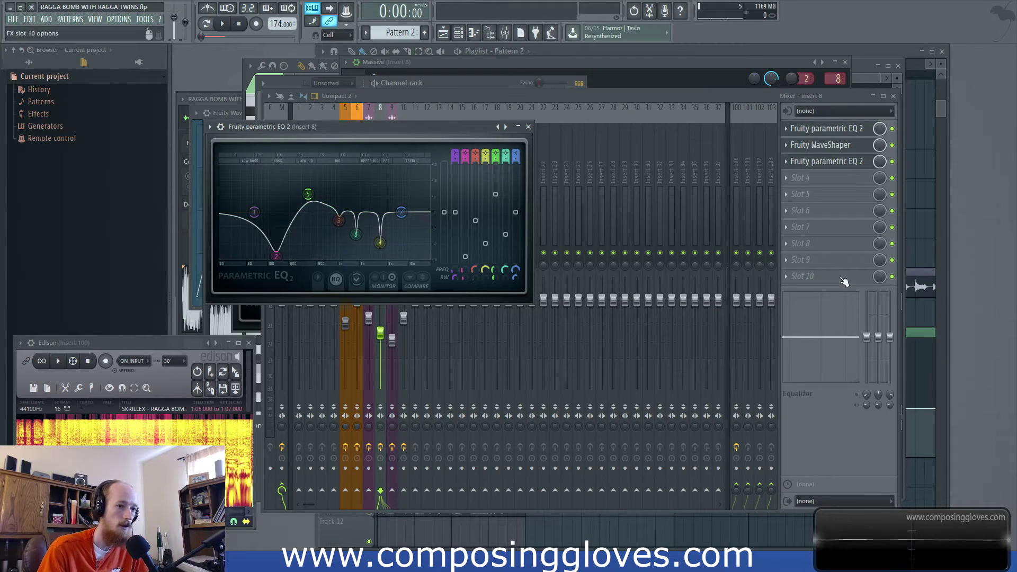
Inspect Insert 8's Fruity WaveShaper curve, bypass the effect, and play the project without it.
left_click(842, 151)
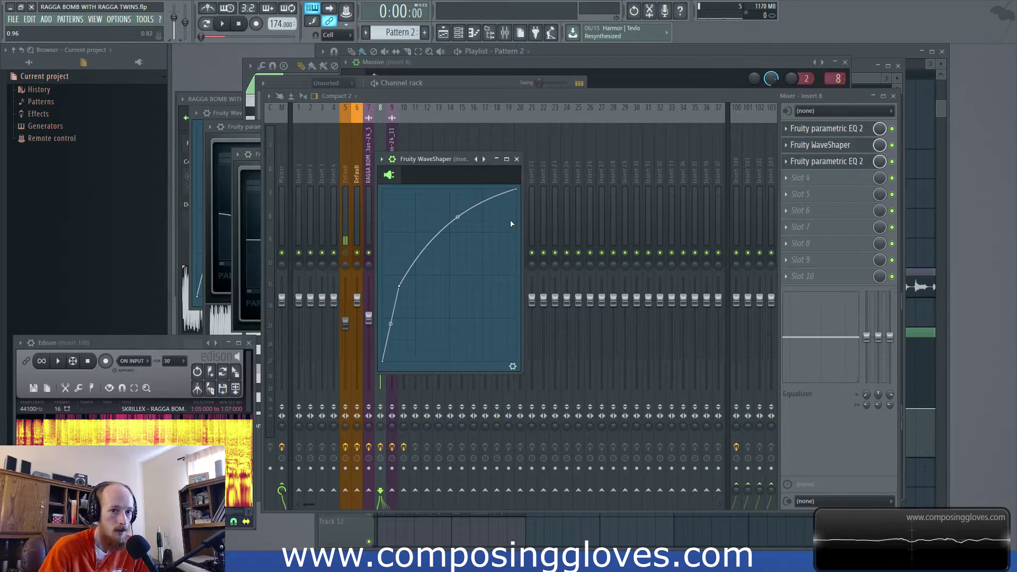
left_click(891, 146)
key("space")
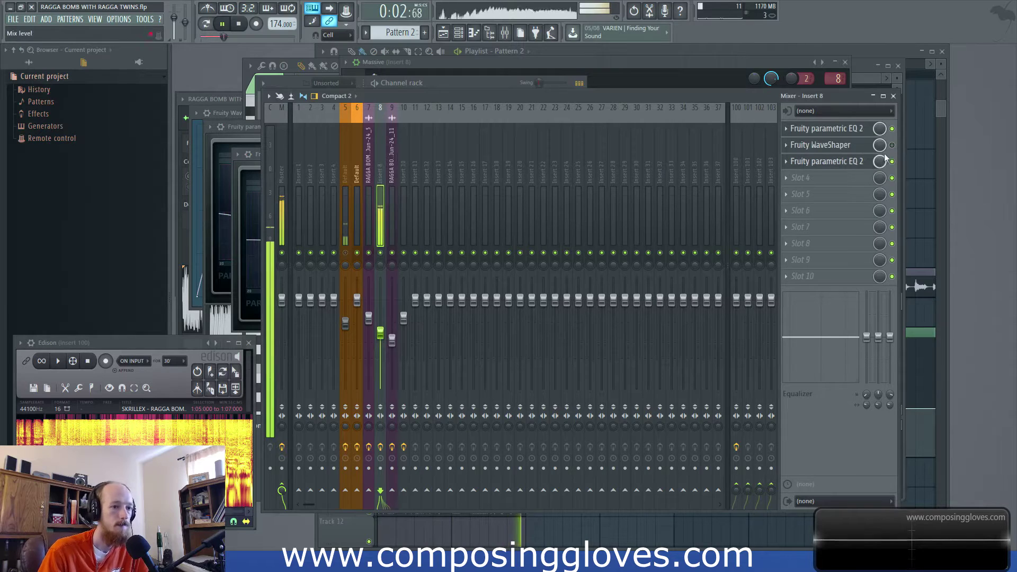
Stop playback, inspect the second Fruity parametric EQ 2 curve on Insert 8, re-enable Fruity WaveShaper and play the project with it.
key("space")
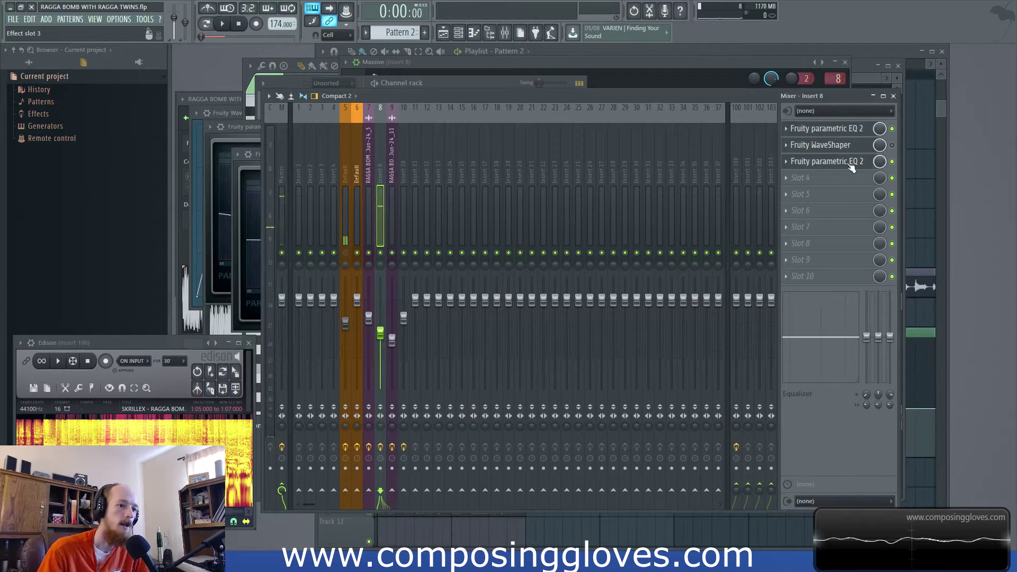
left_click(857, 164)
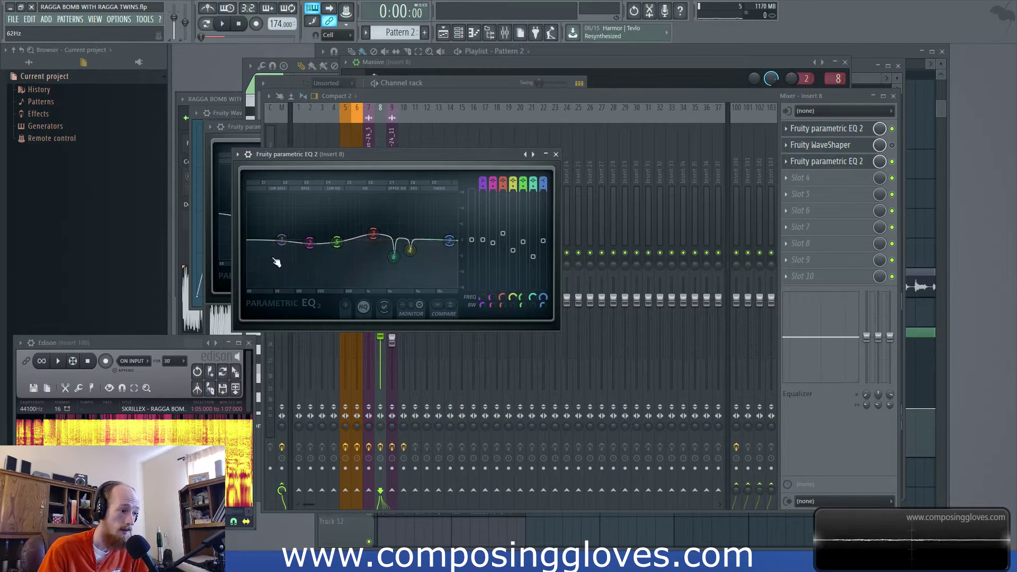
left_click(891, 145)
key("space")
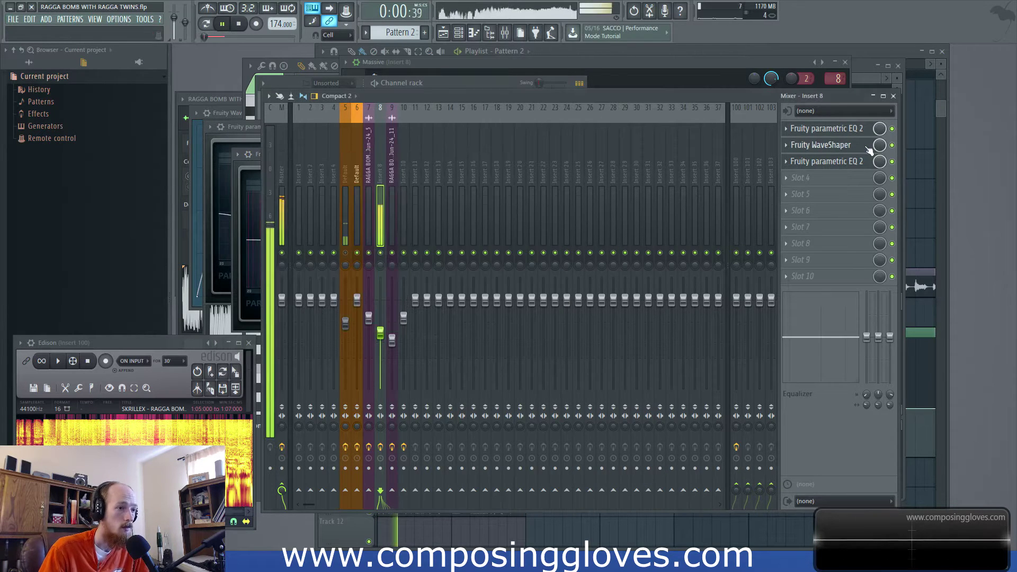
Examine the Fruity WaveShaper curve and the first Fruity parametric EQ 2 curve in Insert 8's effect chain.
left_click(820, 145)
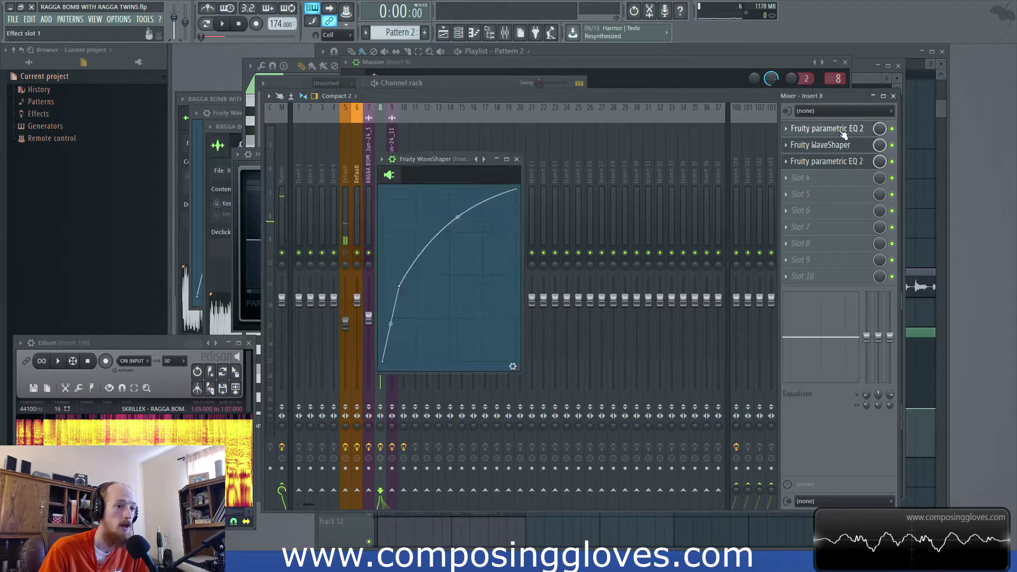
left_click(826, 128)
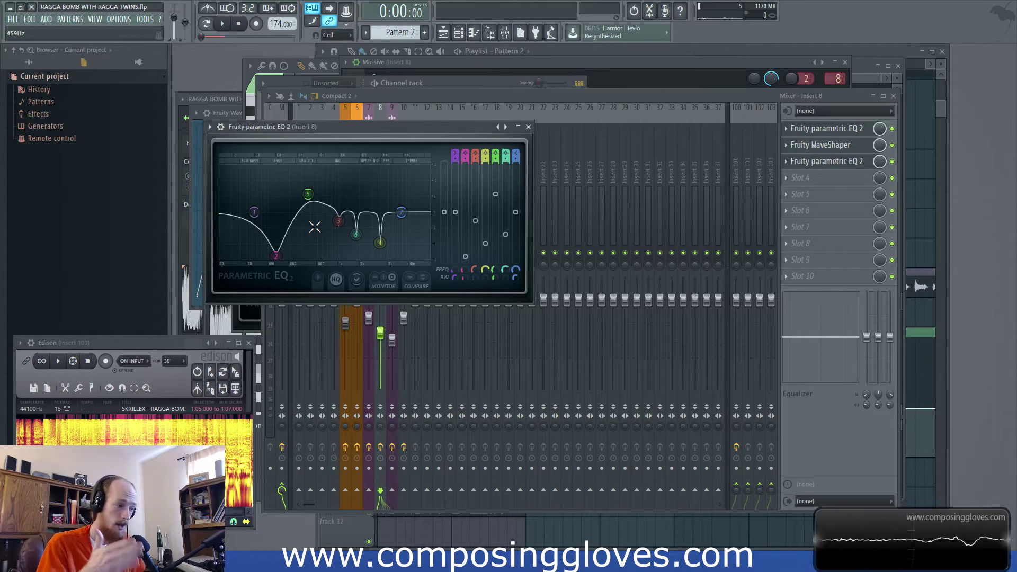
left_click_drag(399, 136, 552, 146)
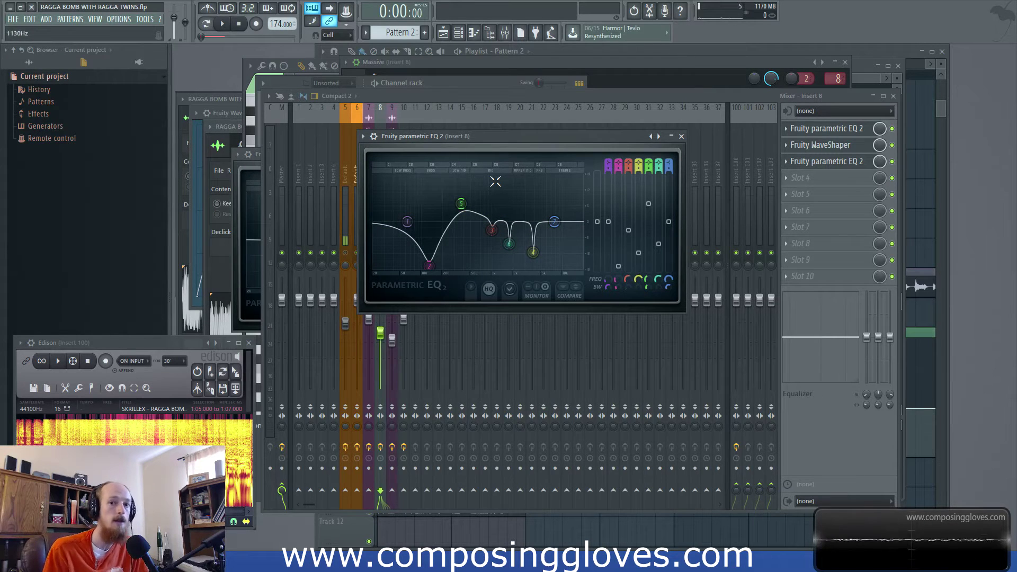
Show the Massive channel's notes in the piano roll, audition the G3 key and examine the note rhythm.
key("F6")
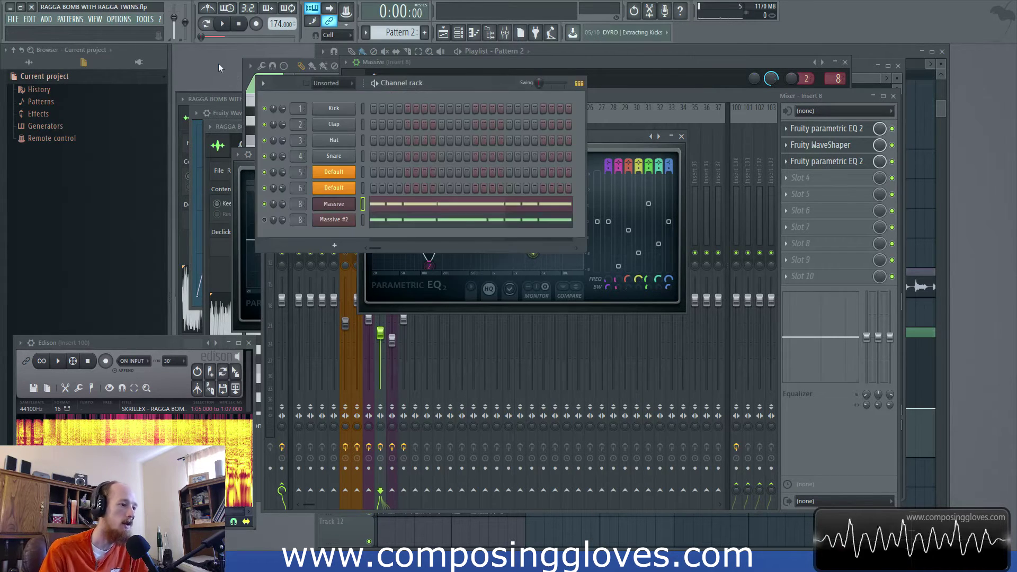
left_click(433, 205)
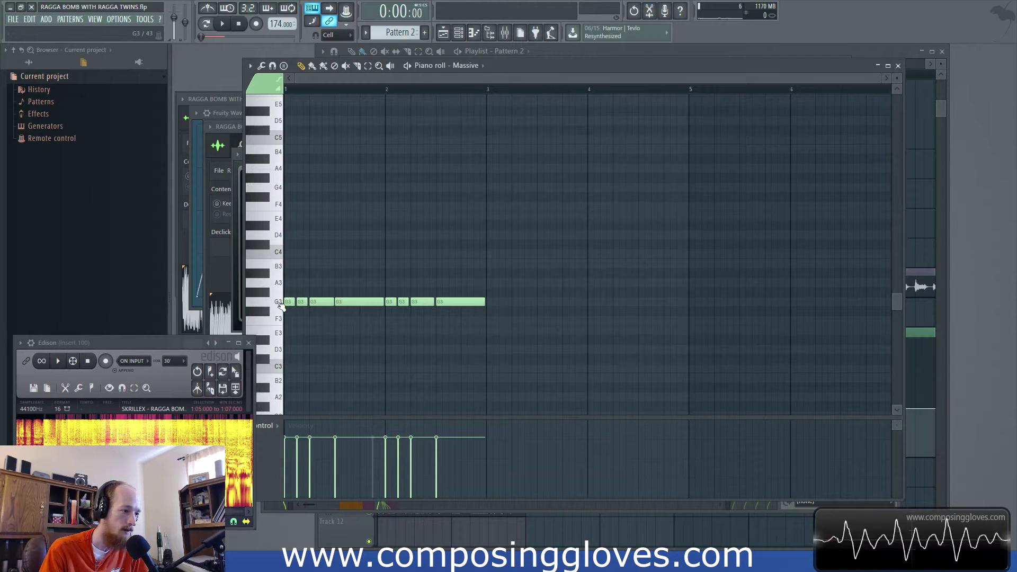
left_click(280, 305)
left_click(281, 307)
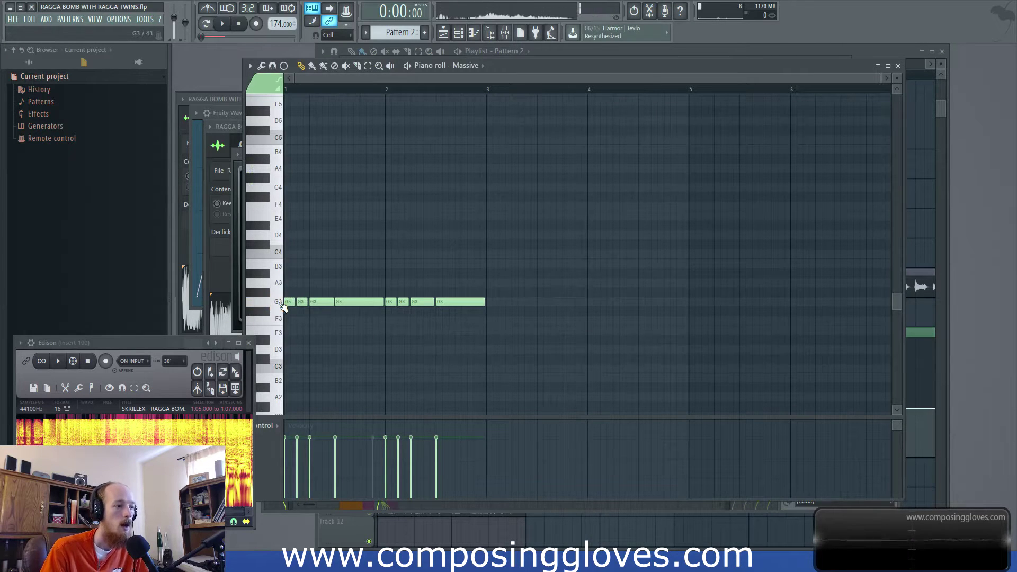
scroll(360, 312, "up", 3)
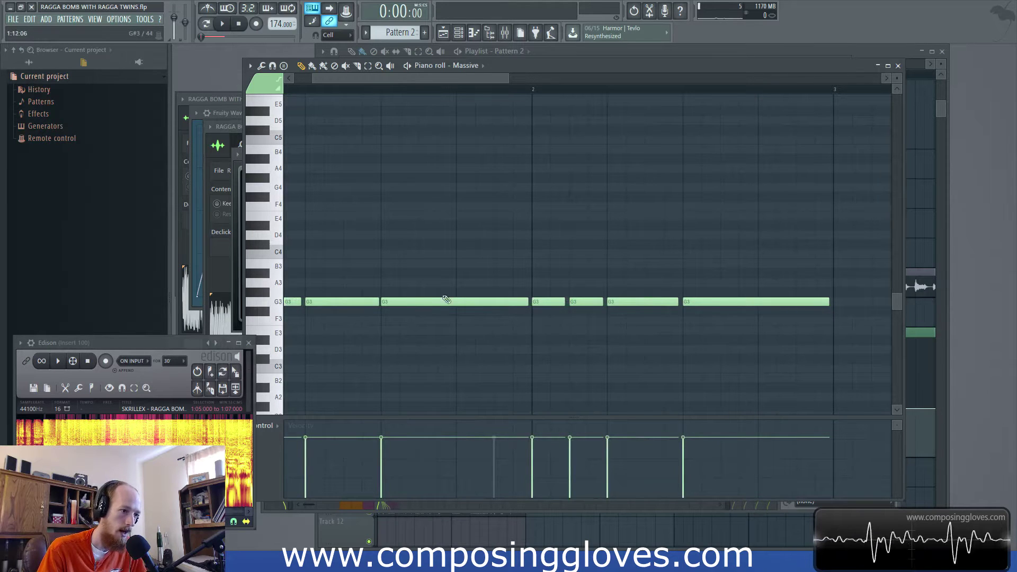
scroll(349, 294, "up", 1)
scroll(386, 328, "down", 3)
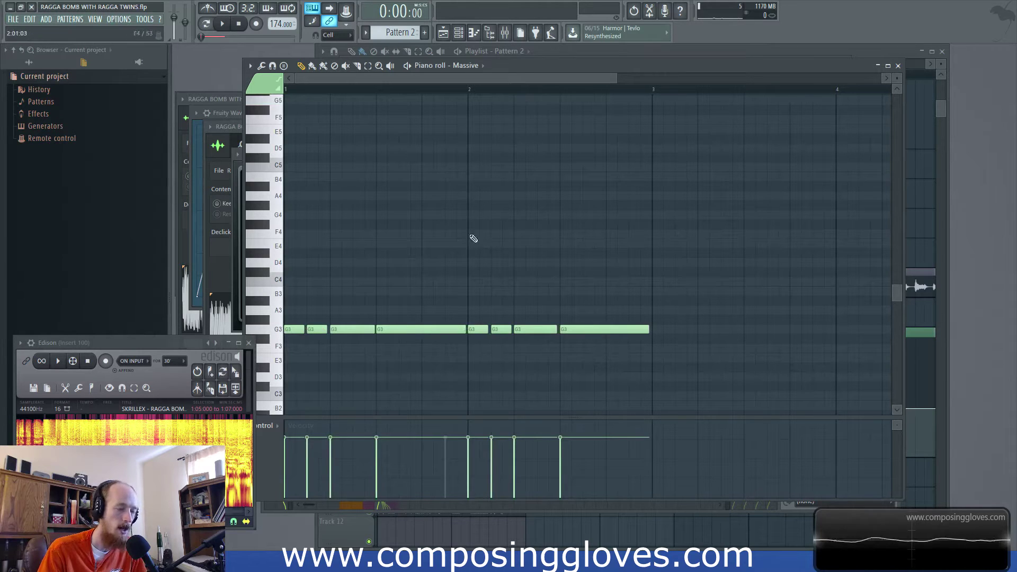
Bring the playlist forward and play the project briefly to hear the Massive OSC1-PITCH automation.
key("F6")
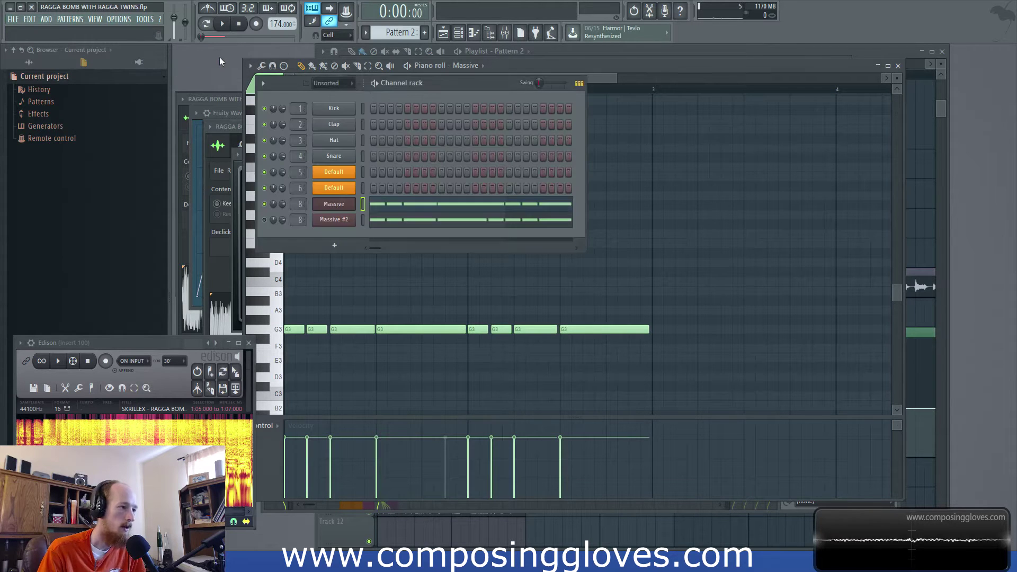
left_click(567, 49)
mouse_move(426, 357)
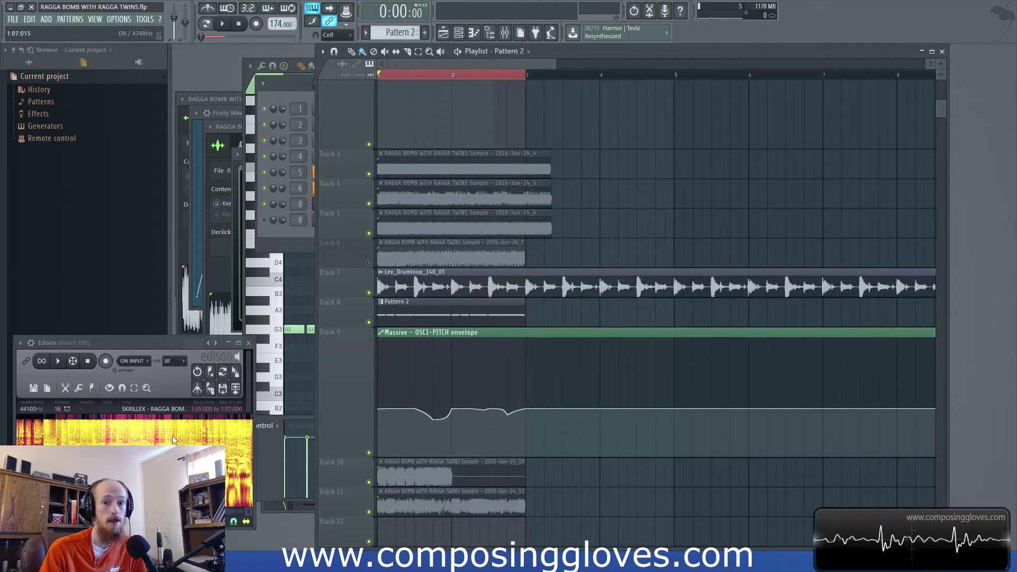
key("space")
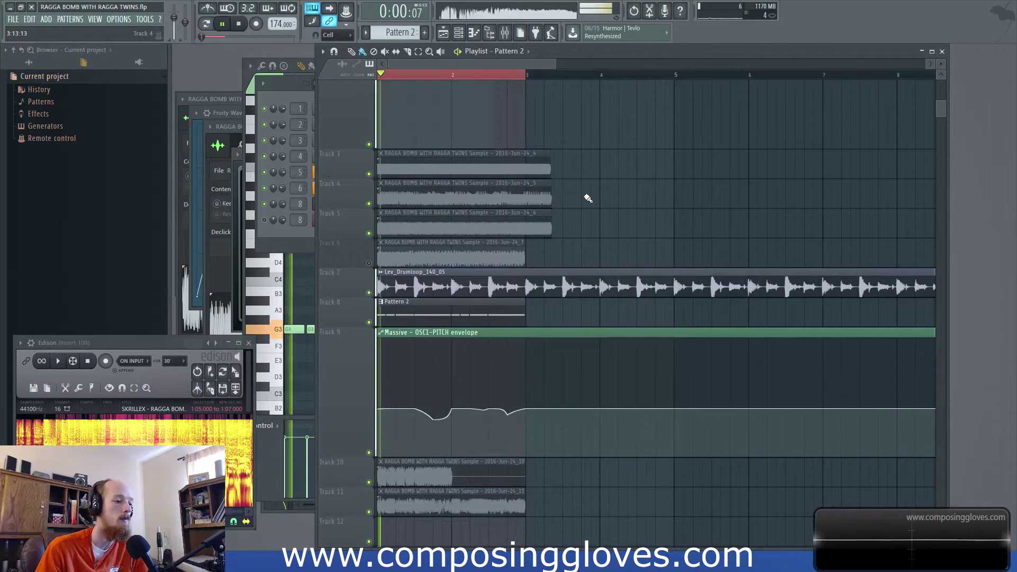
key("space")
Add a point at 1:05:00 in the Massive OSC1-PITCH envelope and paste the 41% value copied from the bar 2 point.
mouse_move(414, 407)
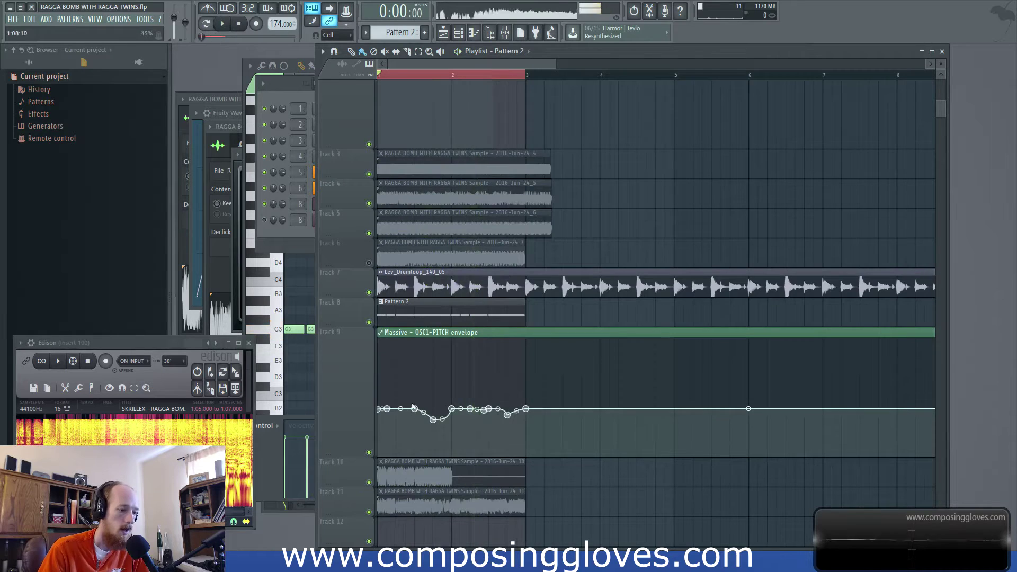
scroll(414, 408, "up", 5)
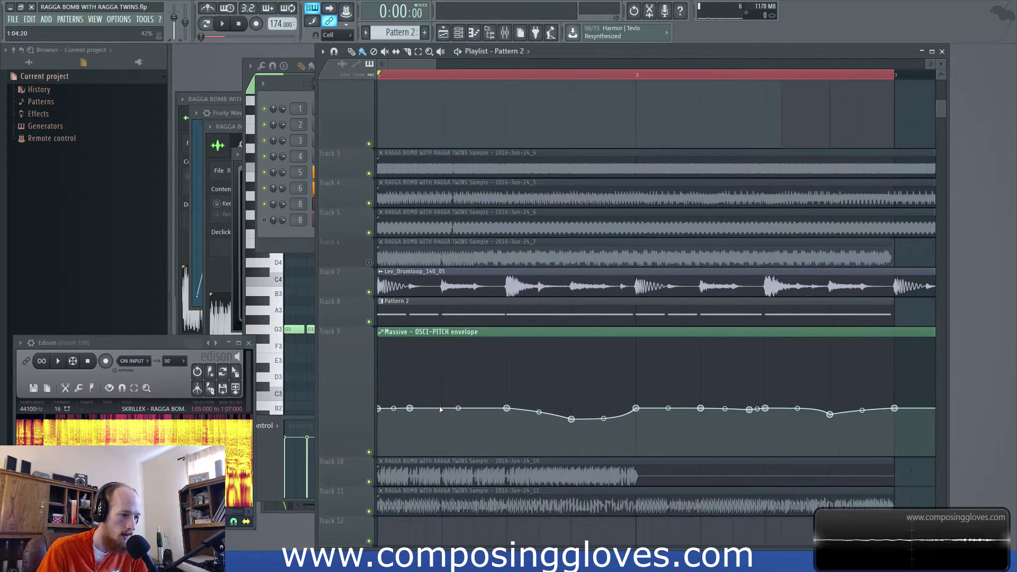
right_click(440, 409)
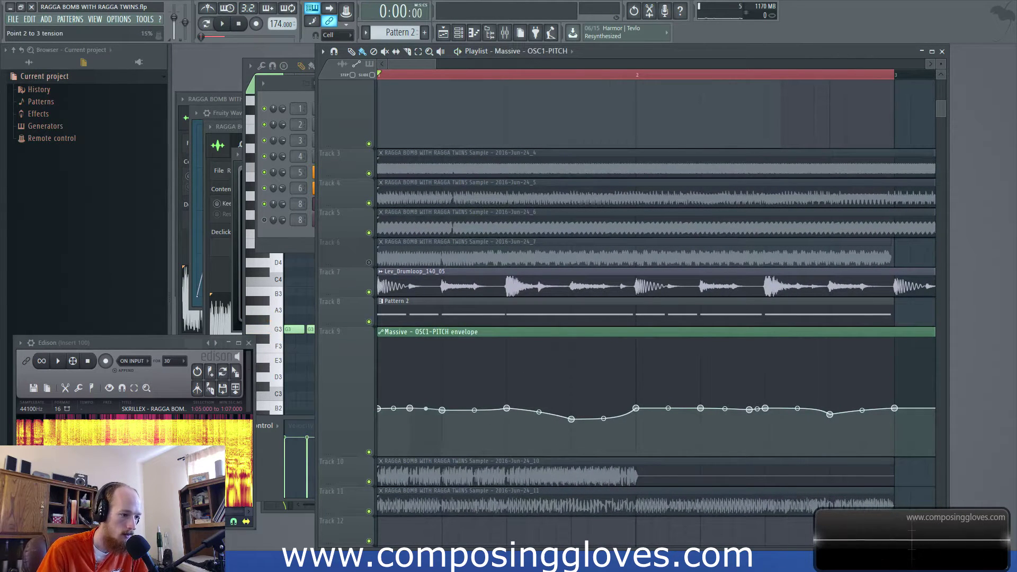
right_click(442, 410)
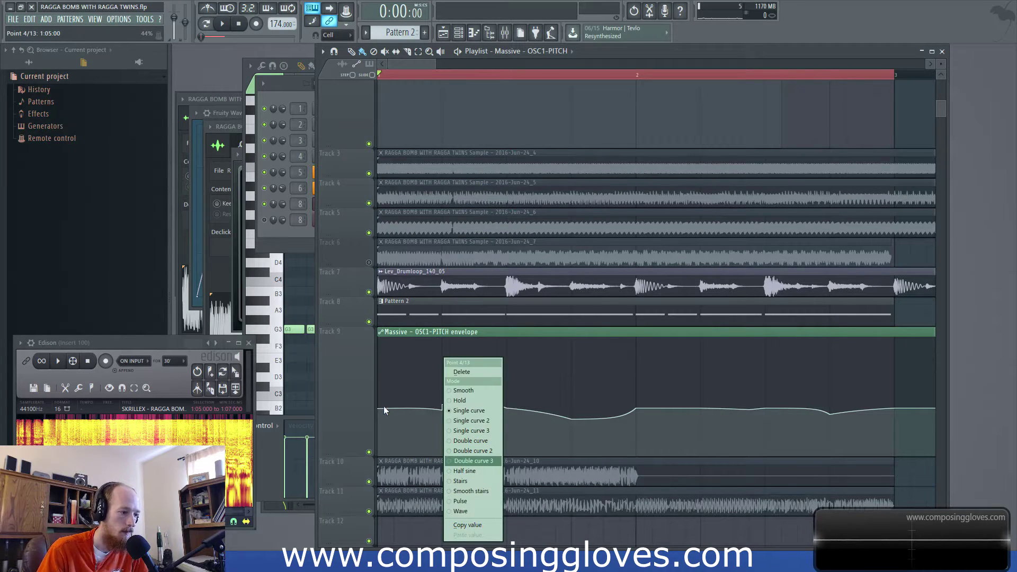
right_click(634, 410)
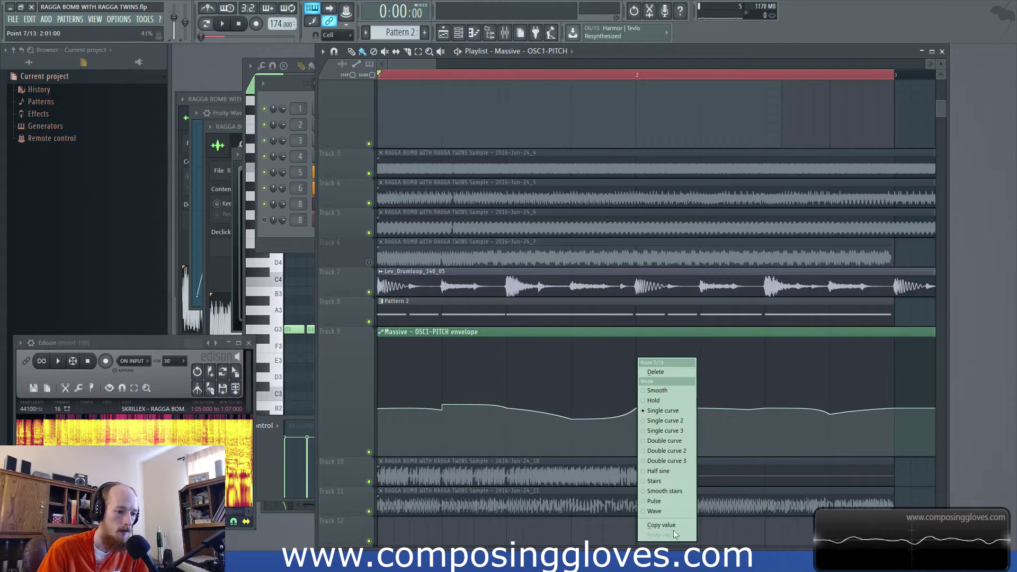
right_click(443, 405)
left_click(496, 533)
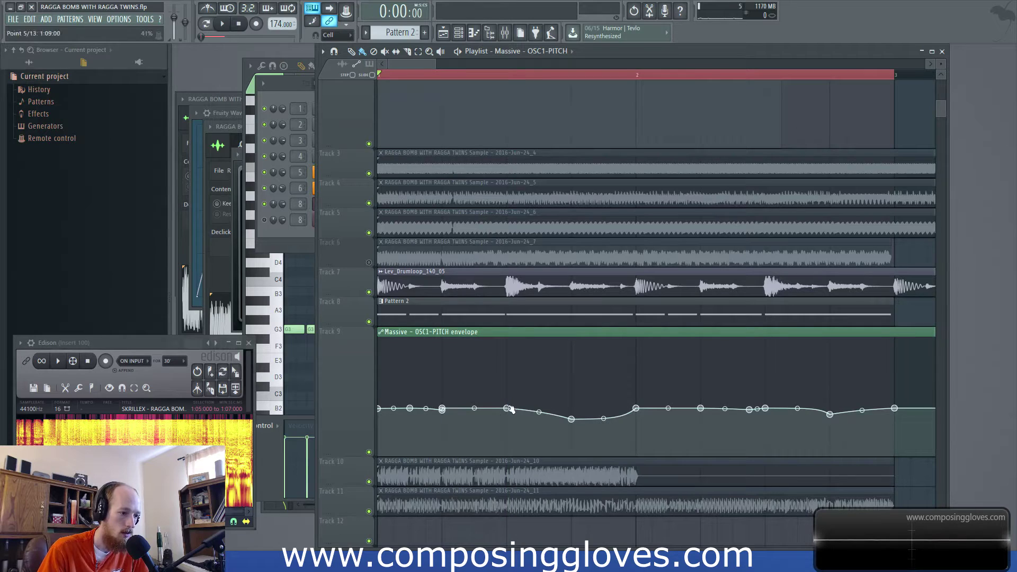
Add points at 1:07:00 and 1:09:00 in the OSC1-PITCH envelope and paste the 41% value onto both.
left_click(475, 406)
right_click(477, 407)
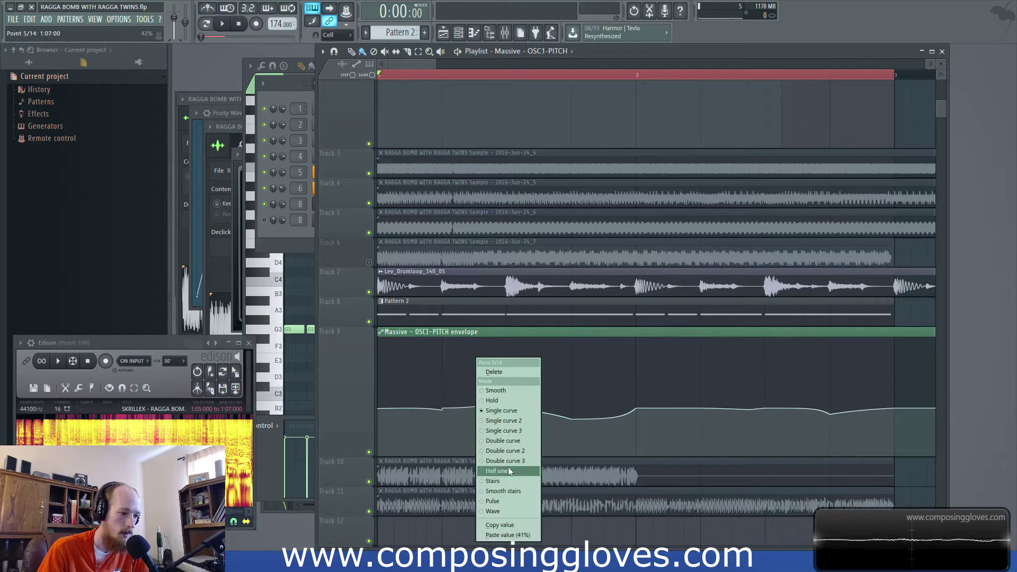
left_click(517, 526)
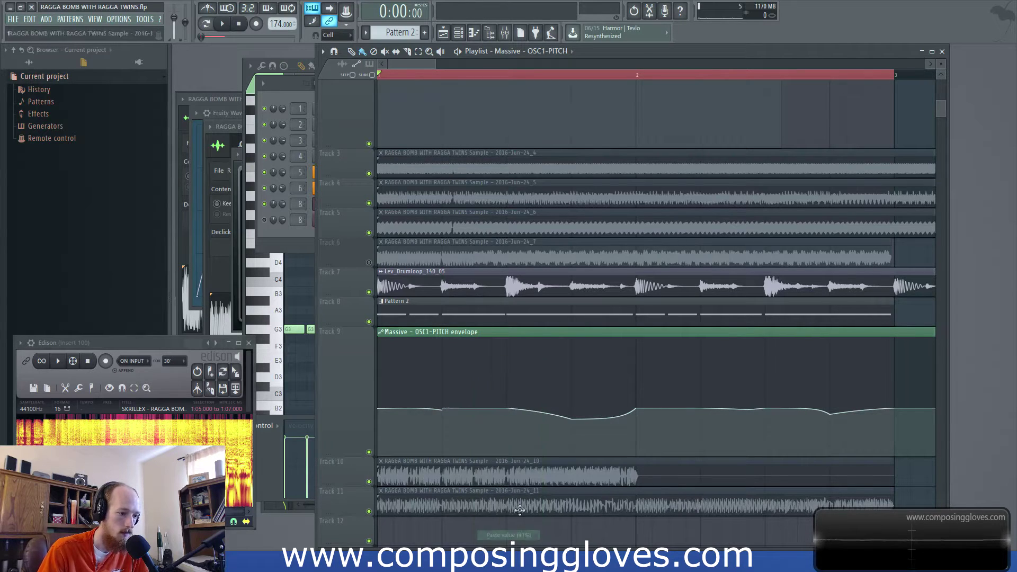
left_click(507, 411)
right_click(509, 405)
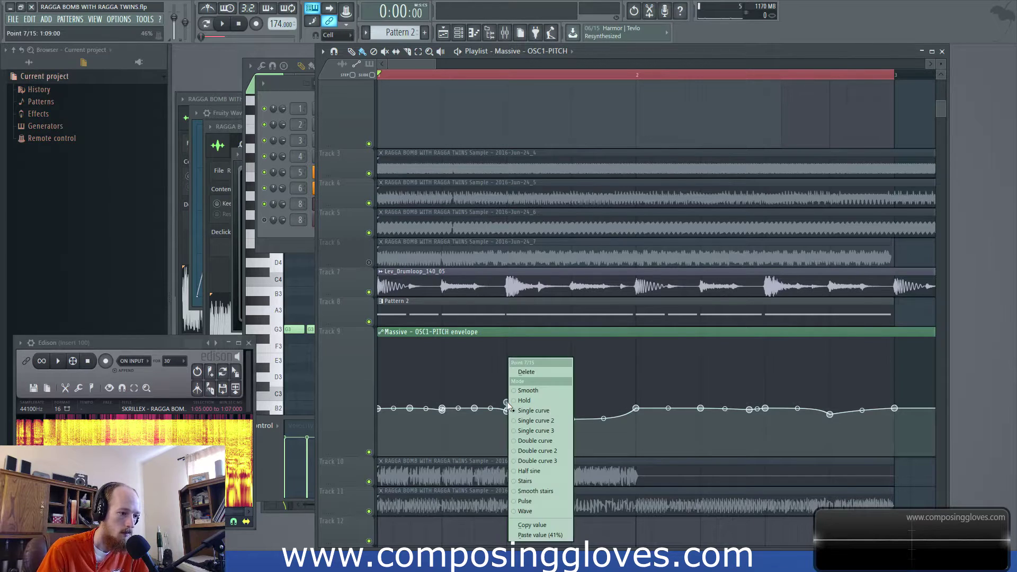
left_click(555, 540)
Lower the OSC1-PITCH envelope's point at 1:05:00 to 40% and play the project to hear the edited pitch dips.
key("space")
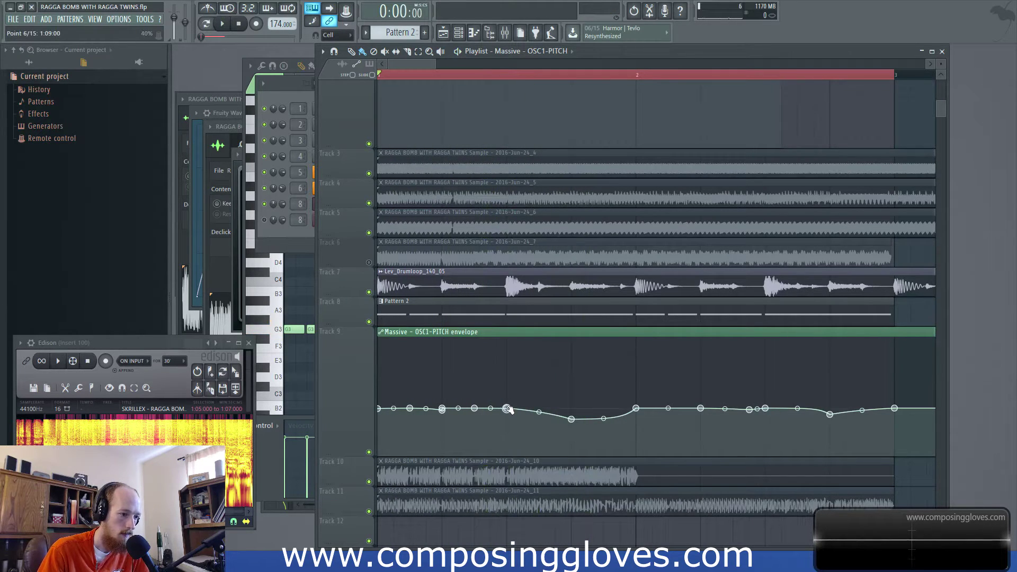
left_click_drag(442, 408, 444, 410)
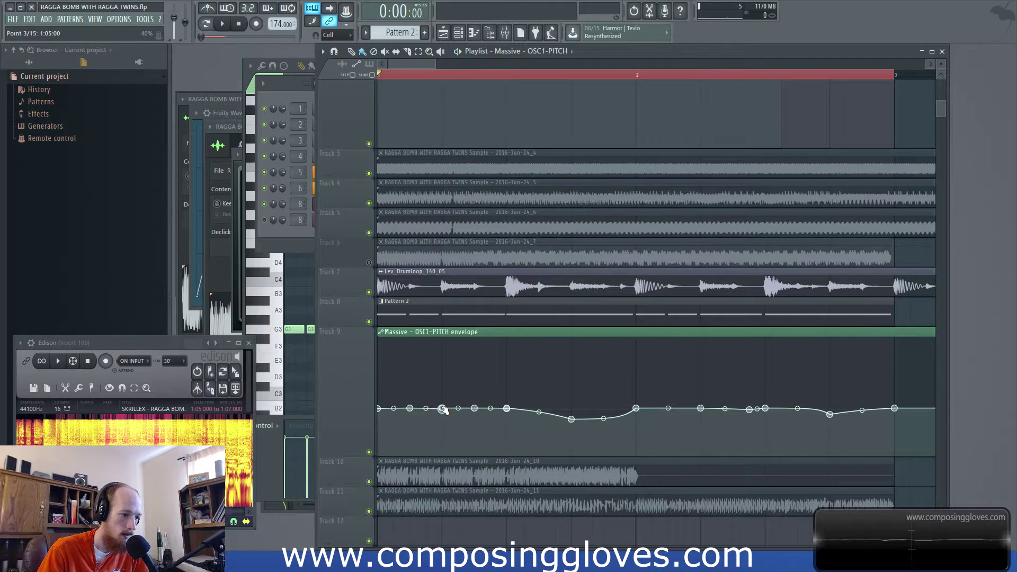
key("space")
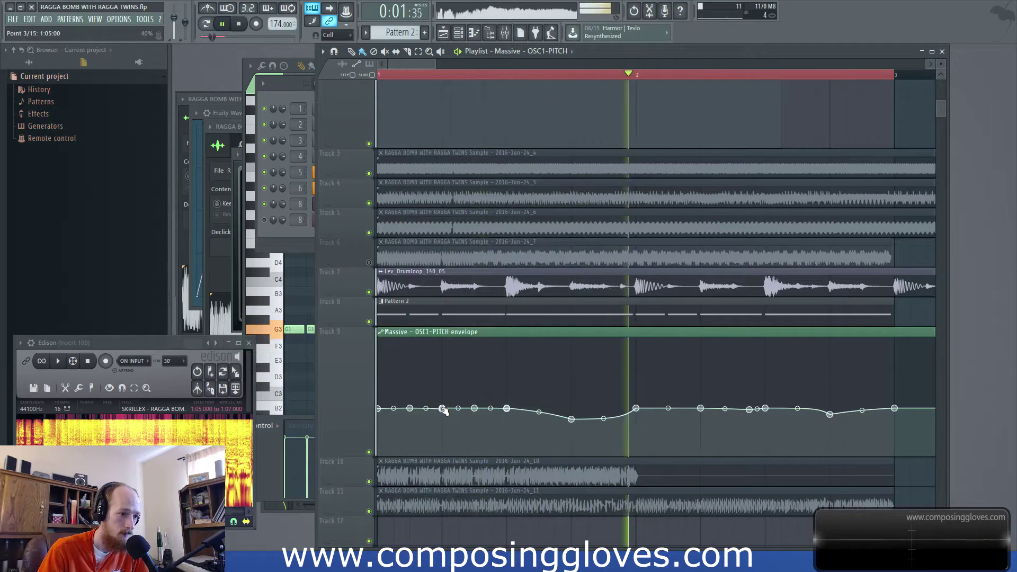
key("space")
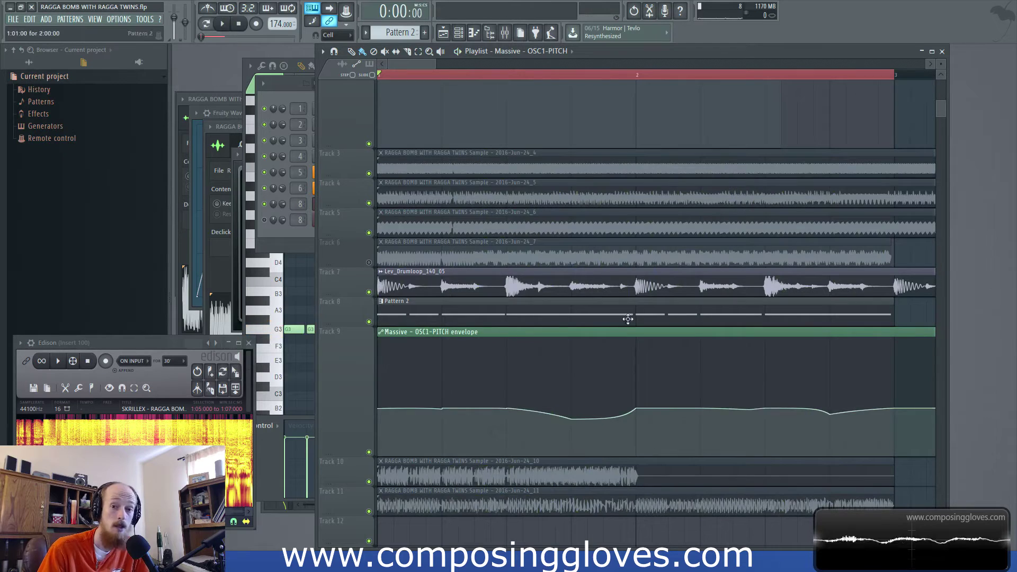
Mute the Massive channel, enable Massive #2 and play the project to hear the second patch.
key("F6")
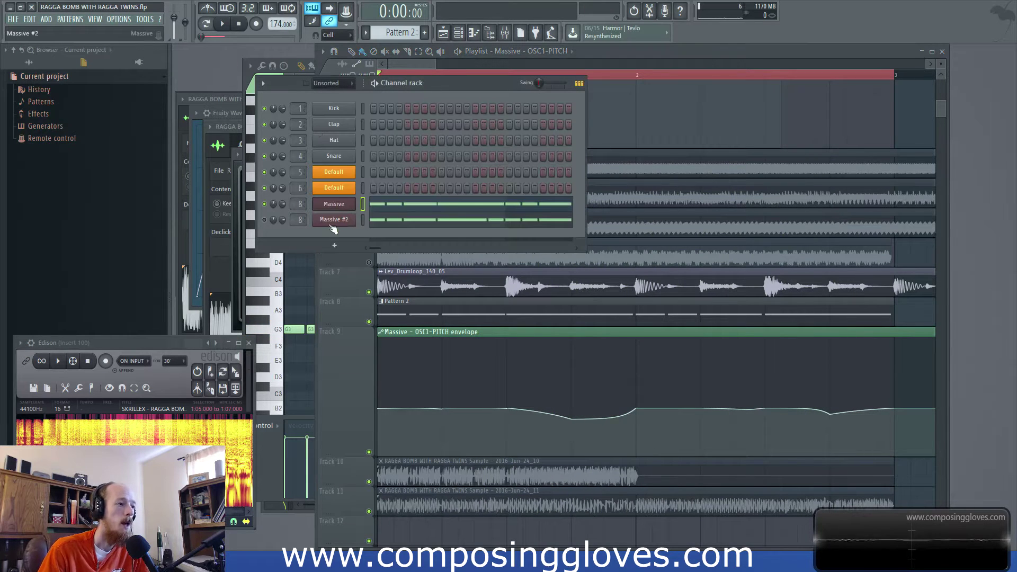
left_click(265, 204)
left_click(264, 219)
key("space")
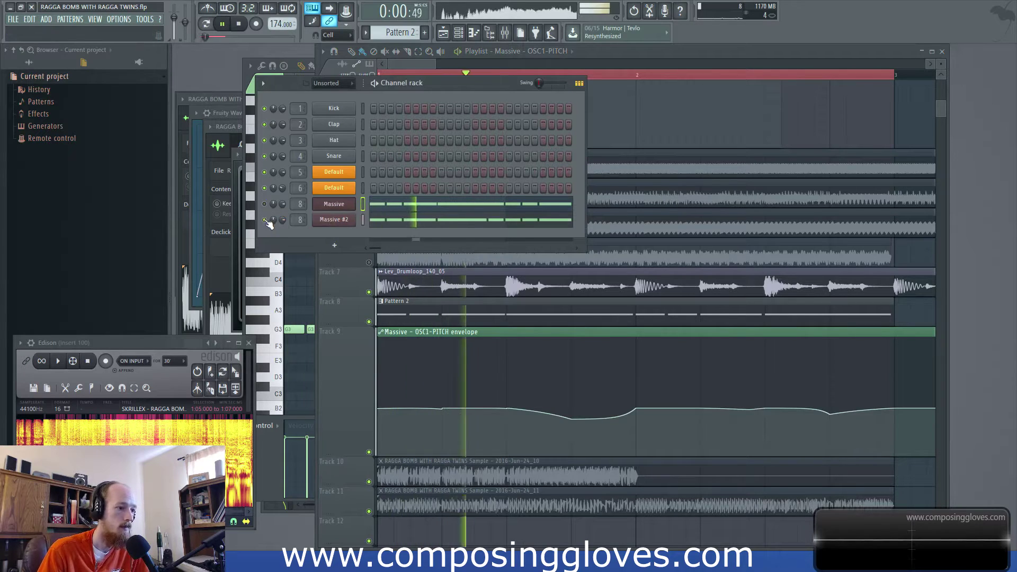
key("space")
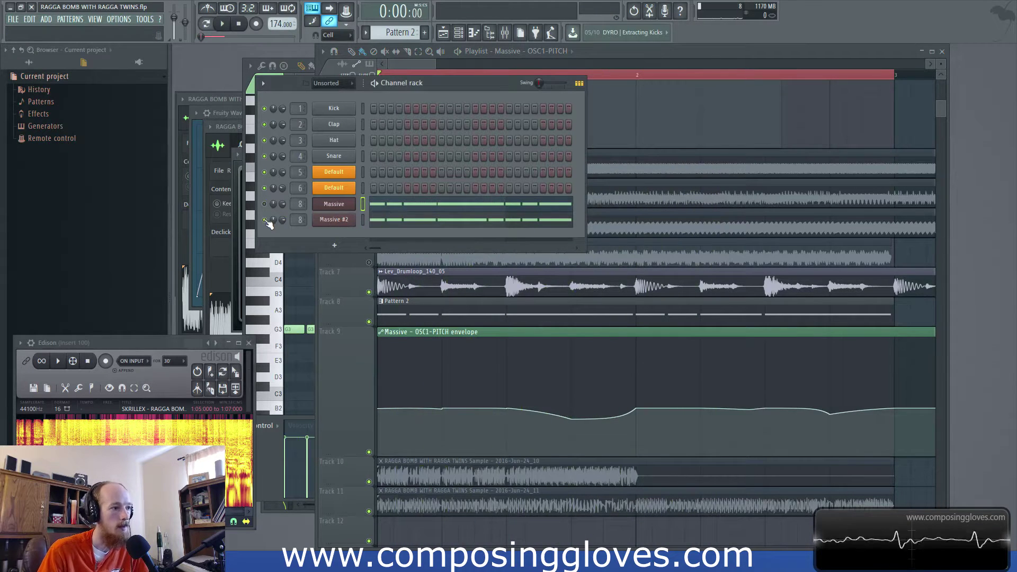
Add a new Massive channel and move its plugin window clear of the channel rack's names.
left_click(334, 246)
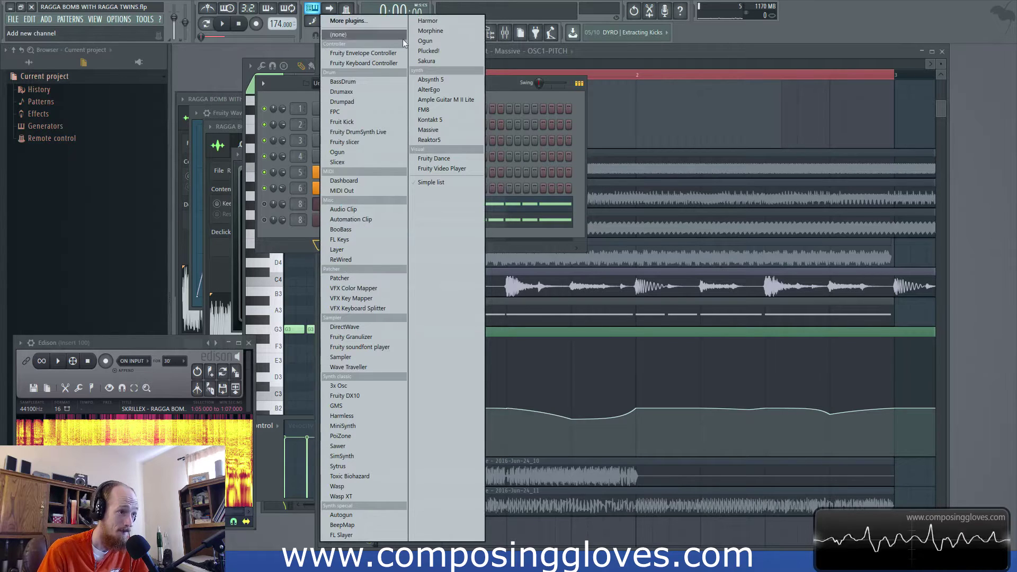
left_click(454, 130)
left_click_drag(348, 144, 498, 99)
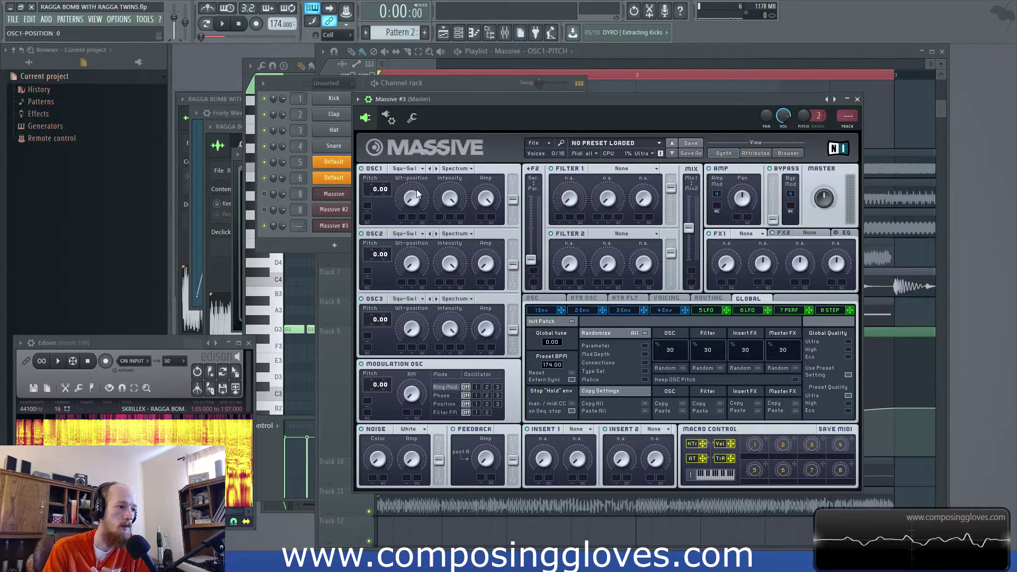
Set OSC1 and OSC2 of the new Massive to the Sin-Square wavetable, with OSC2's Wt-position at 66.
left_click(405, 169)
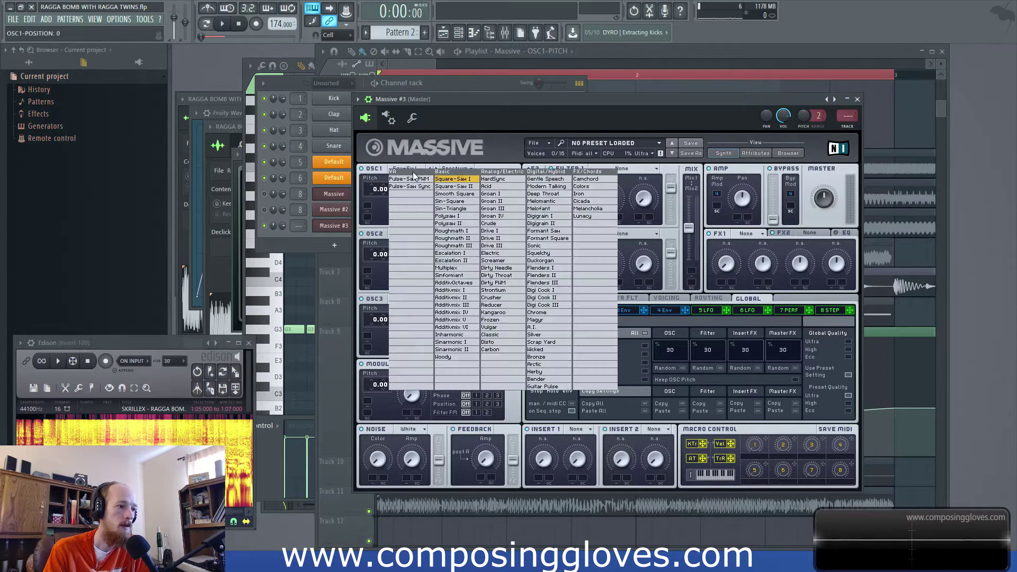
left_click(468, 202)
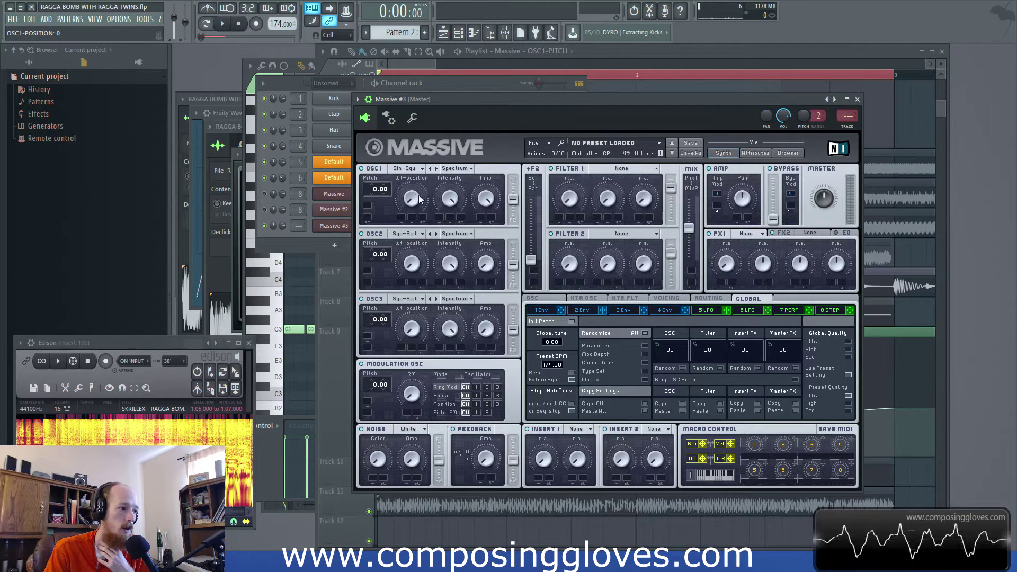
left_click(408, 233)
left_click(469, 267)
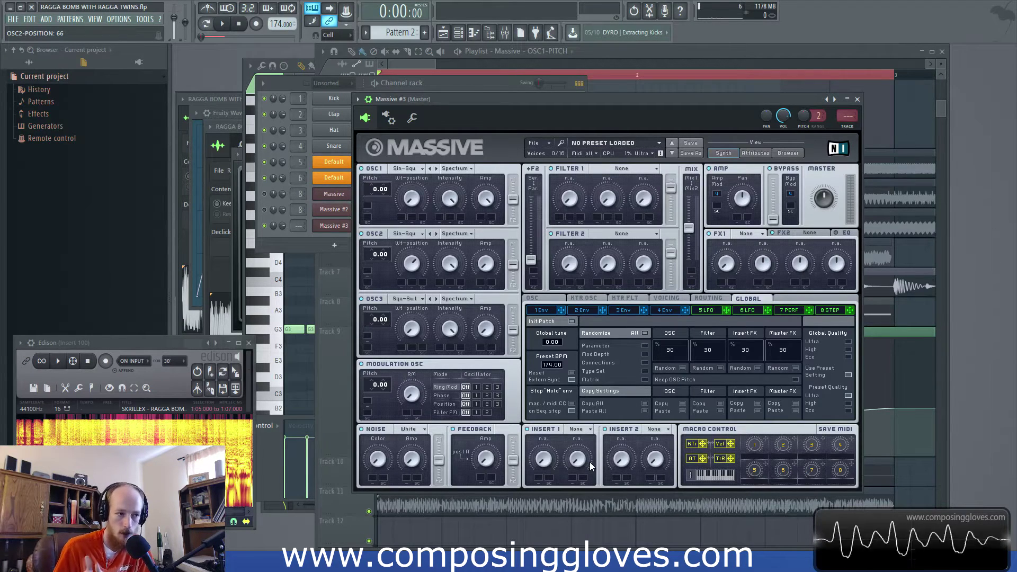
Set Filter 1 to Scream, send OSC1 fully into Filter 1, and shift the filter routing towards series.
left_click(630, 169)
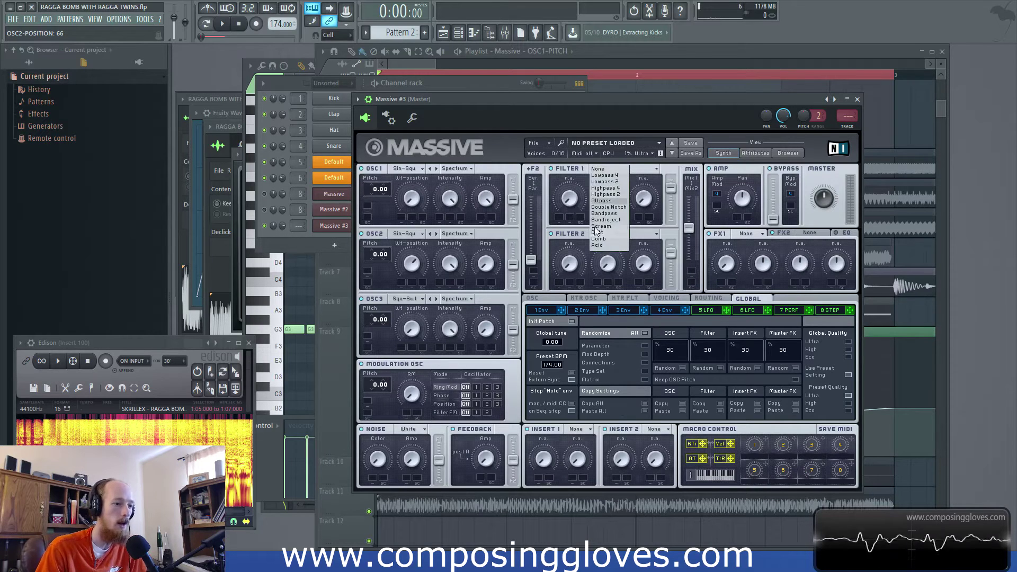
left_click(602, 227)
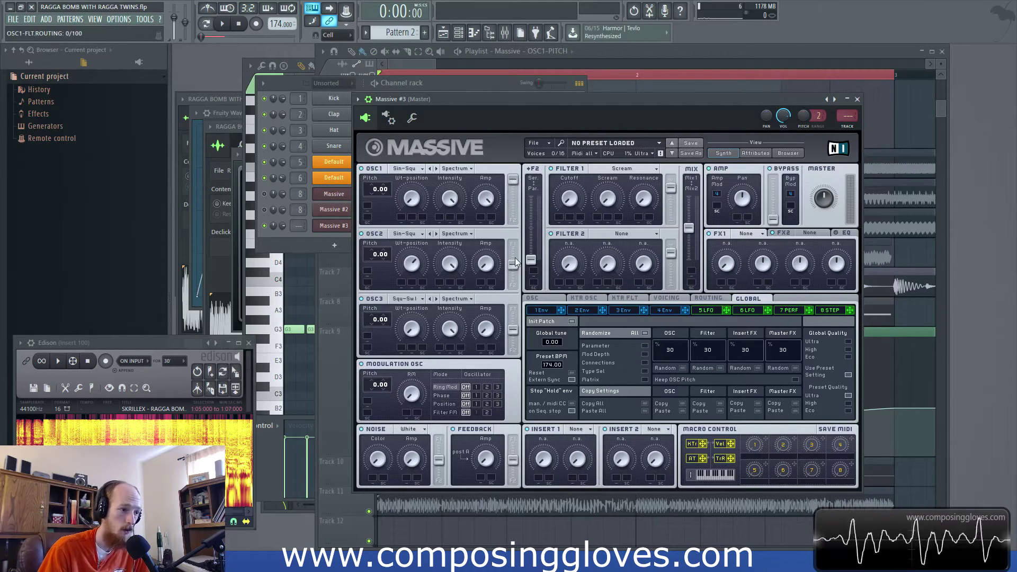
left_click_drag(511, 263, 512, 285)
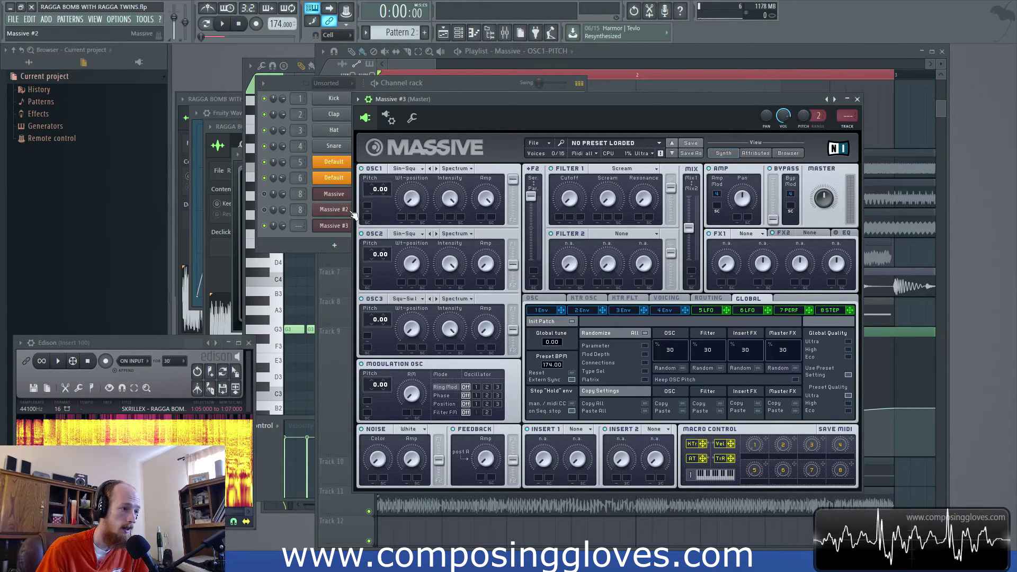
Copy the Massive #2 notes from Pattern 2 and paste them into the Massive #3 channel in Pattern 3.
left_click(300, 250)
right_click(335, 212)
left_click(464, 224)
right_click(328, 212)
left_click(465, 220)
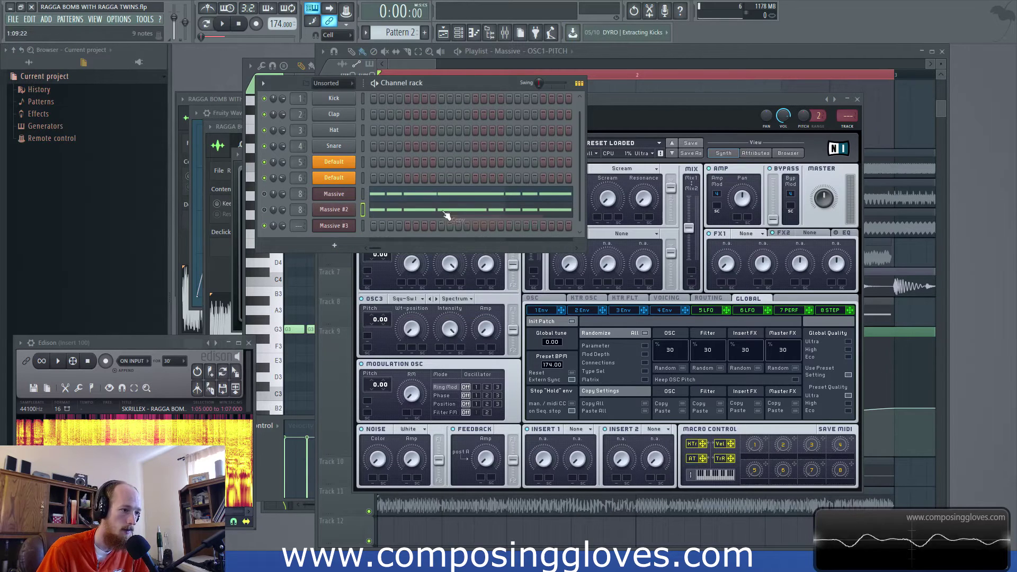
left_click(424, 32)
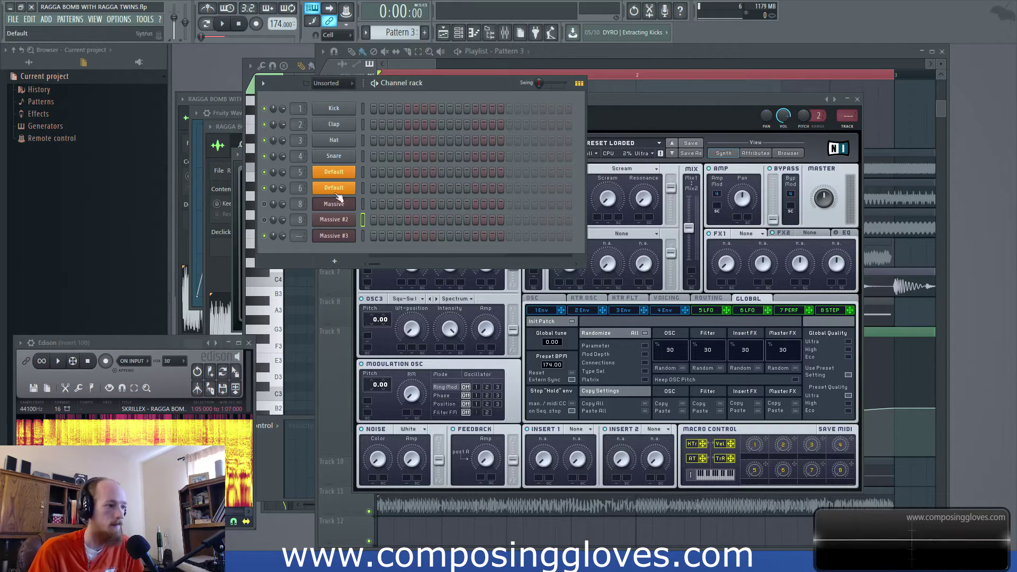
right_click(347, 241)
left_click(466, 254)
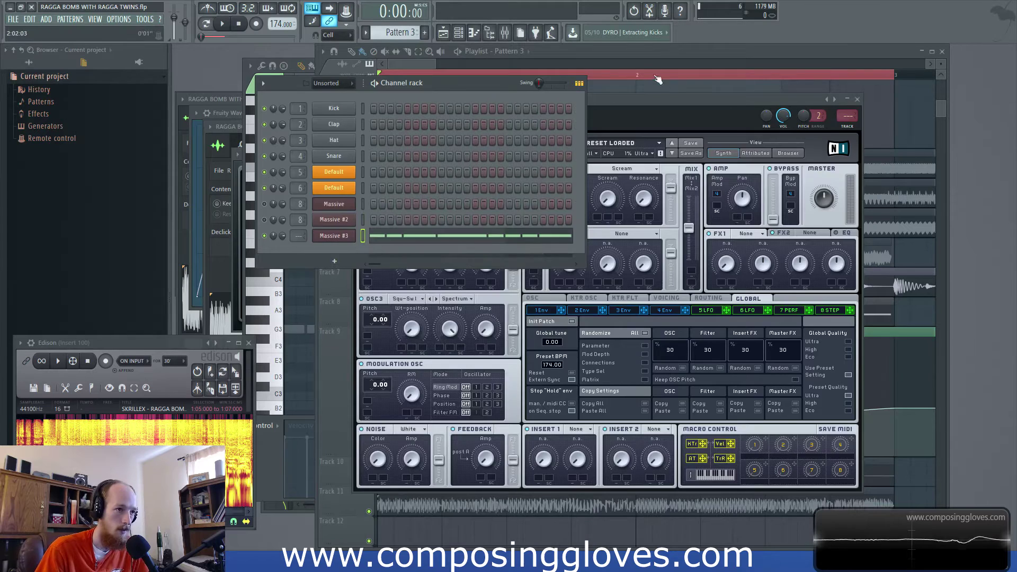
Place Pattern 3 at the start of playlist Track 12, mute the drum loop and Pattern 2 clips, and play the project.
left_click(559, 162)
scroll(560, 161, "down", 2)
left_click(420, 470)
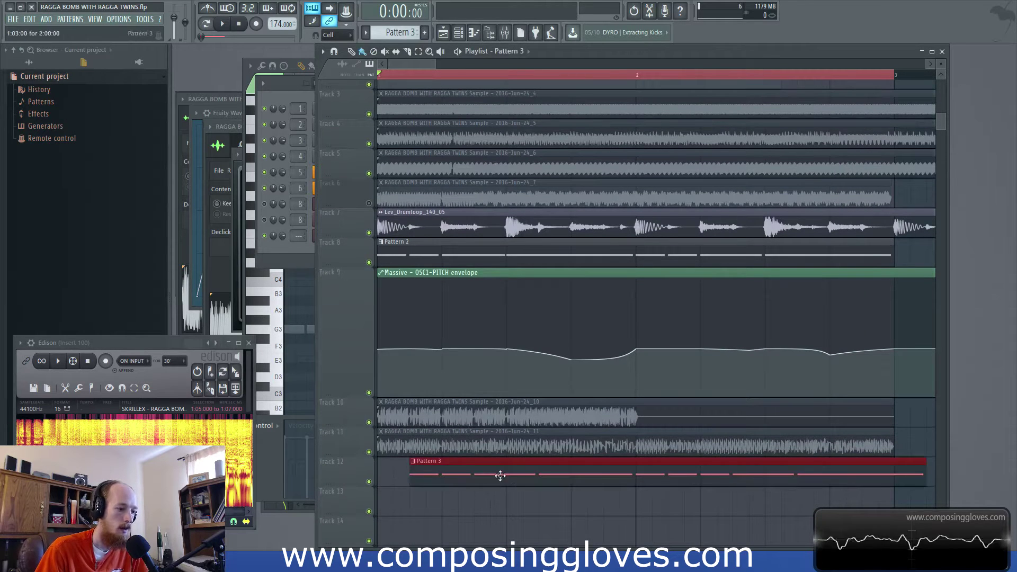
left_click_drag(499, 474, 468, 475)
left_click(578, 250)
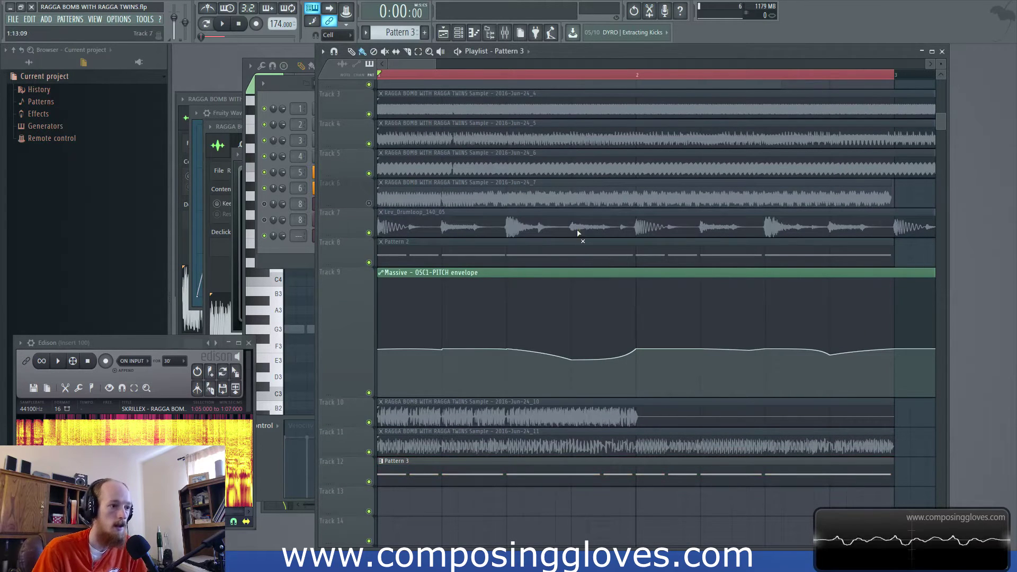
scroll(583, 257, "down", 2)
key("space")
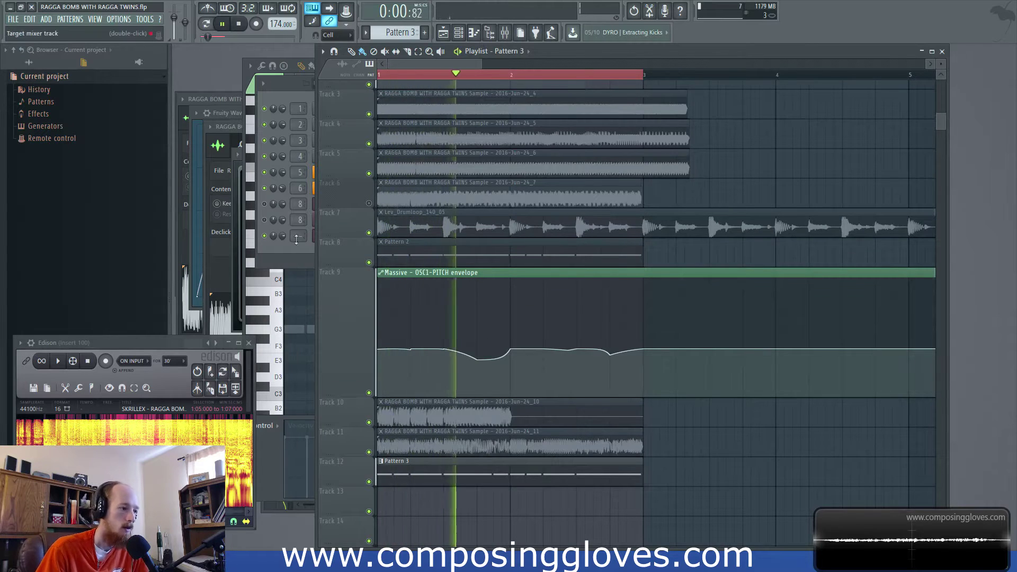
Open the Massive #3 plugin and set OSC2's Amp to 69 during playback.
key("F6")
left_click(334, 235)
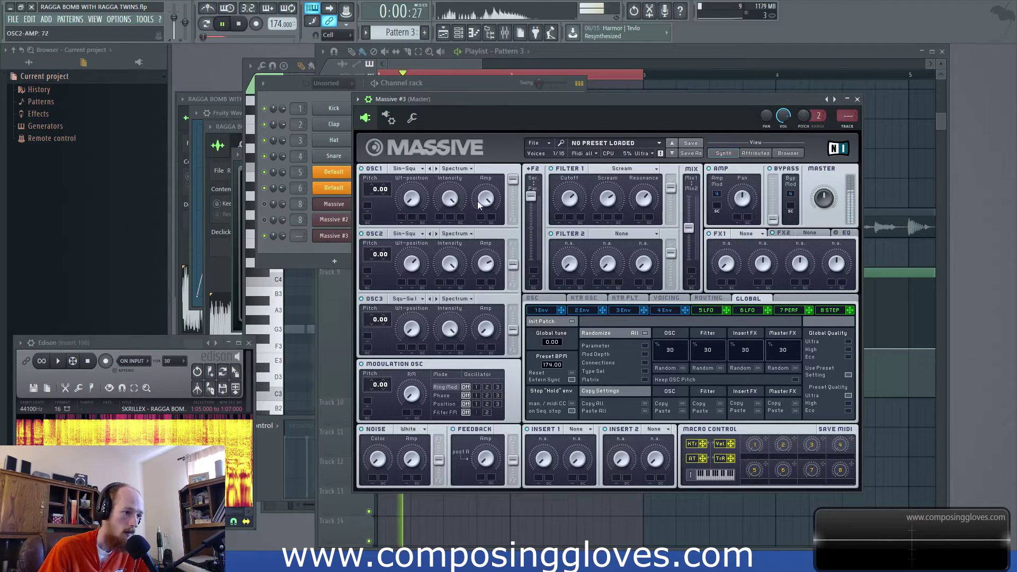
scroll(488, 267, "up", 3)
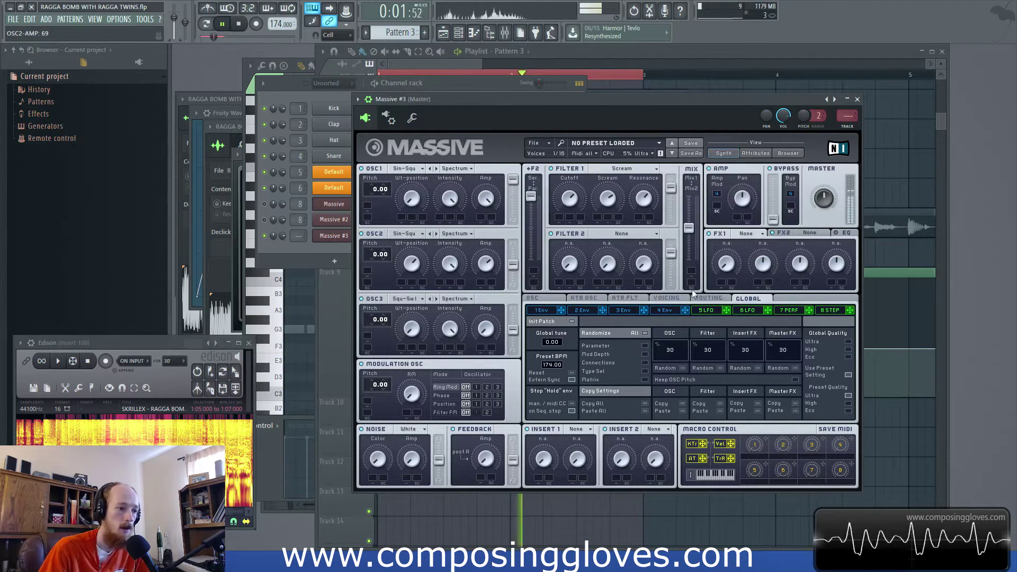
key("space")
Review the Massive #3 wrapper settings, move its window up, and bring up Massive's KTR OSC and OSC pages.
left_click(412, 118)
left_click(388, 118)
left_click(565, 282)
left_click(366, 119)
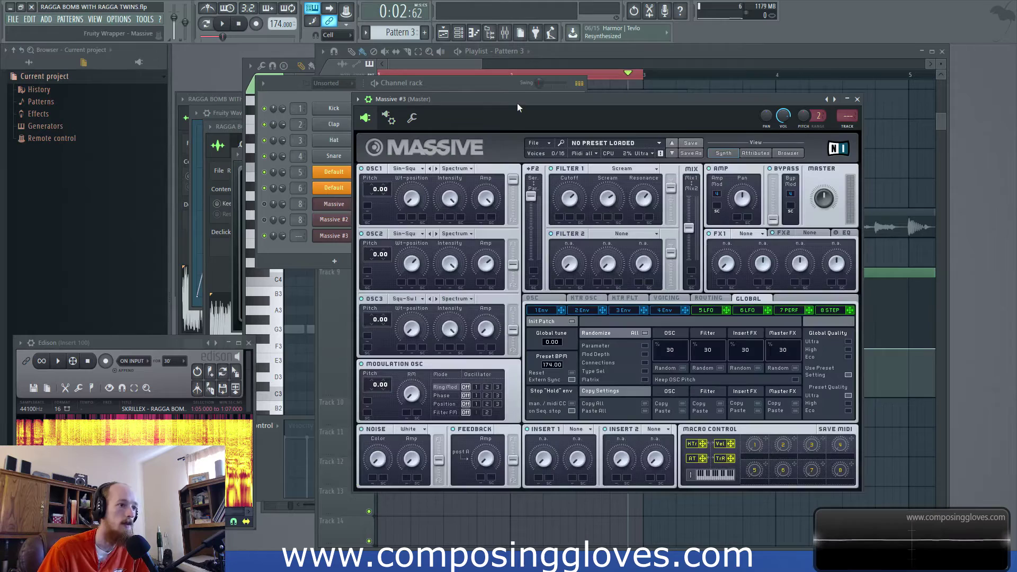
left_click_drag(518, 107, 461, 77)
left_click(543, 269)
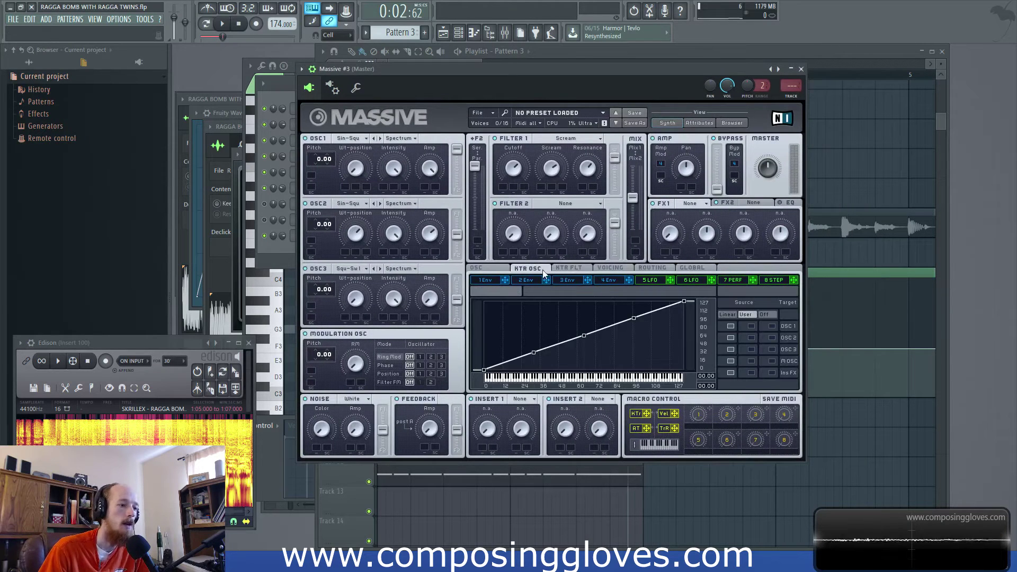
left_click(477, 269)
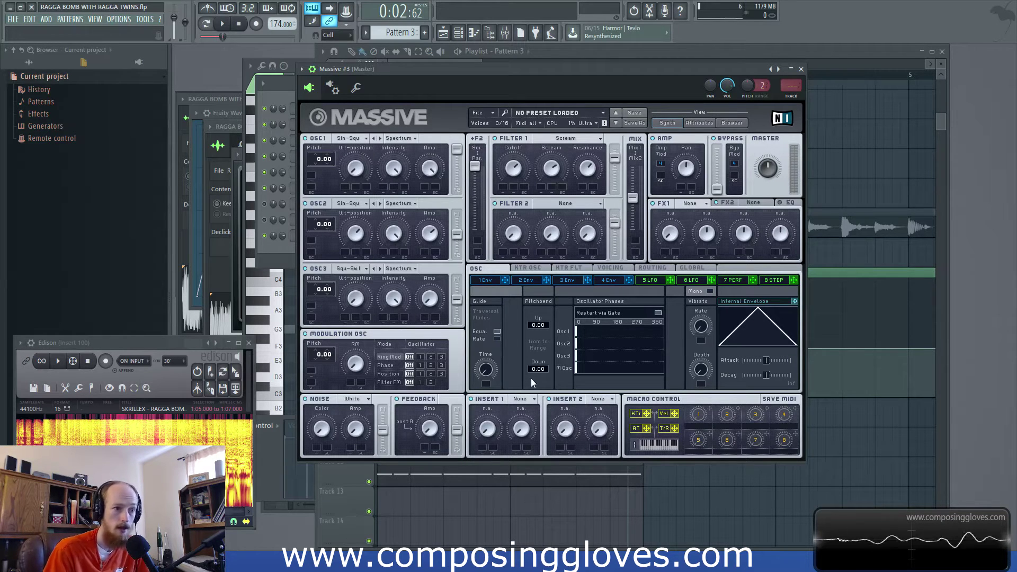
Set Filter 1's Scream to 62 and Cutoff to 69, and adjust its Resonance during playback.
key("space")
left_click_drag(461, 72, 451, 68)
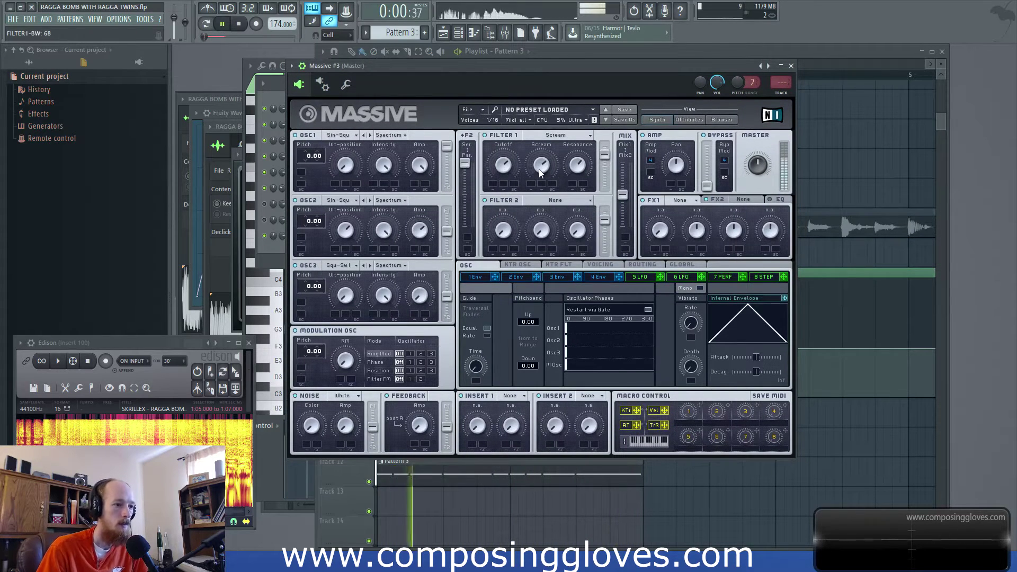
left_click_drag(538, 170, 538, 157)
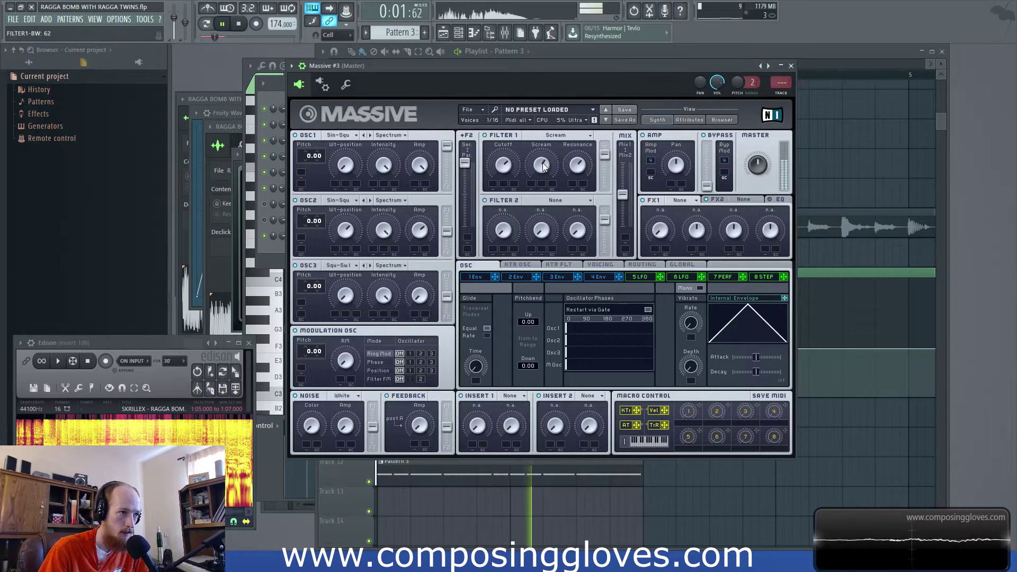
left_click_drag(583, 167, 581, 168)
left_click_drag(505, 170, 506, 169)
key("space")
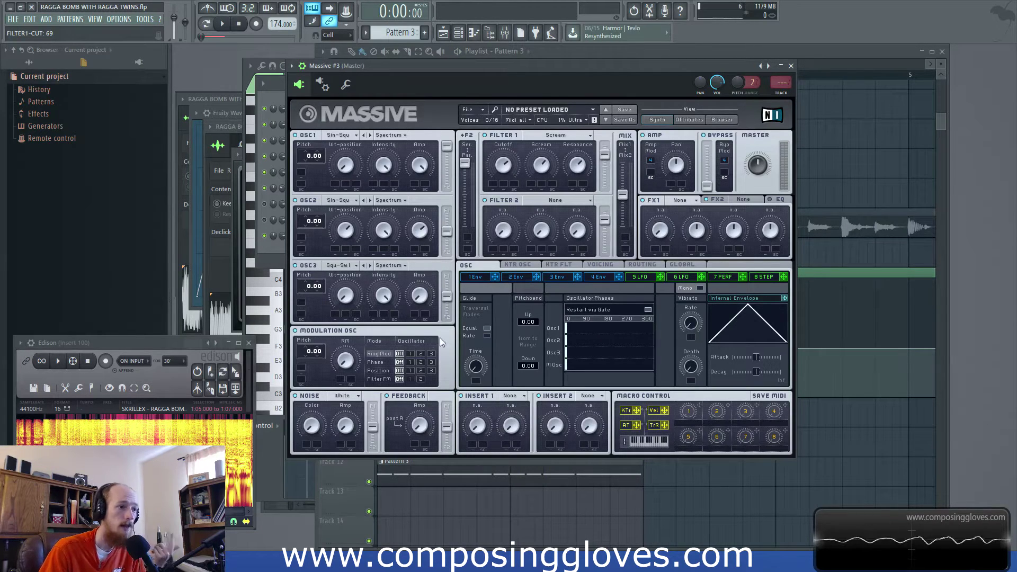
Load the Sine Shaper in Insert 1, raise its Dry/Wet, and set its Drive to 70 during playback.
left_click(509, 395)
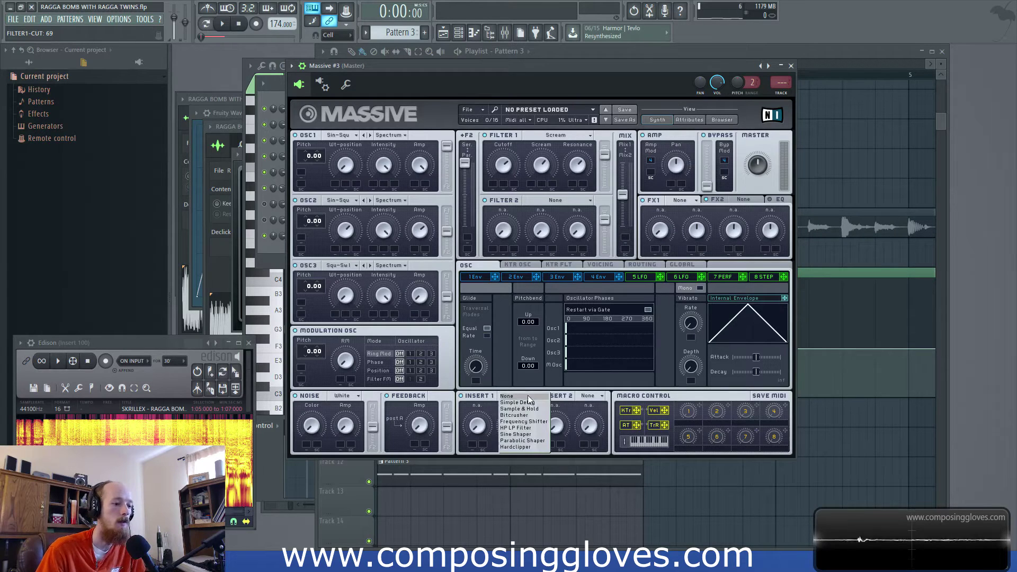
left_click(541, 434)
key("space")
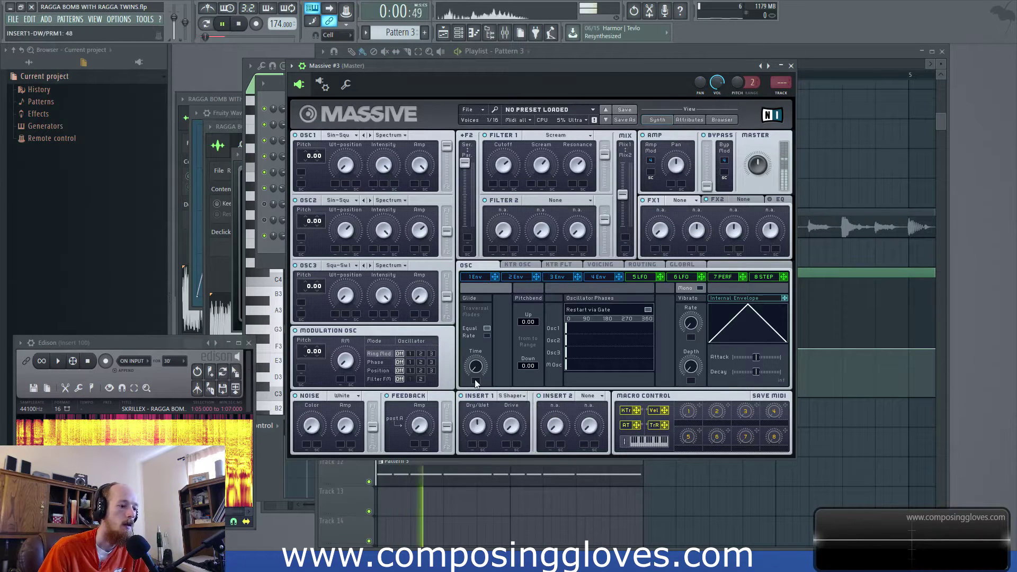
left_click_drag(512, 425, 510, 364)
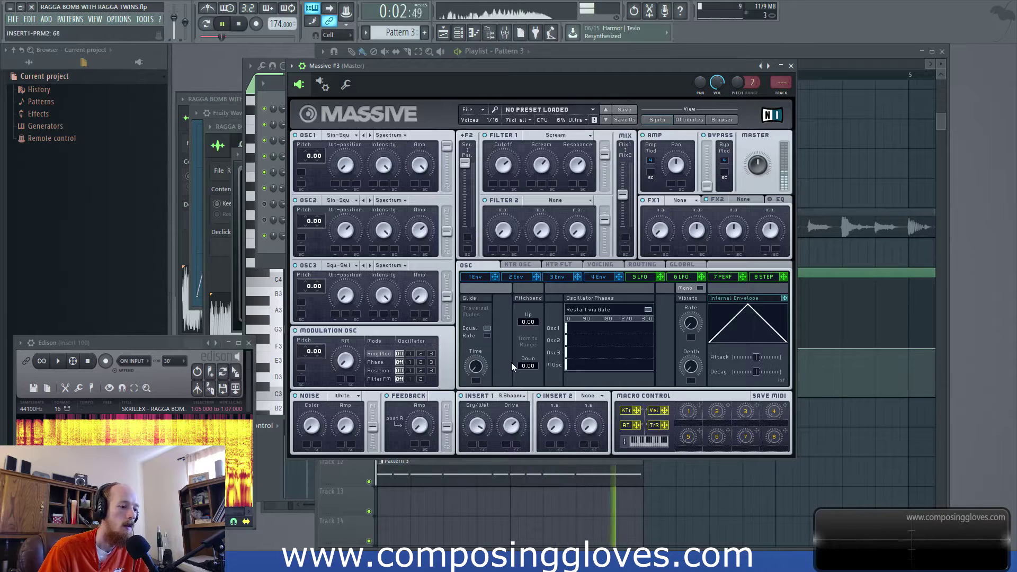
Load the Parabolic Shaper in Insert 2, raise its Drive, and set Insert 1's Drive to 71 during playback.
left_click(601, 396)
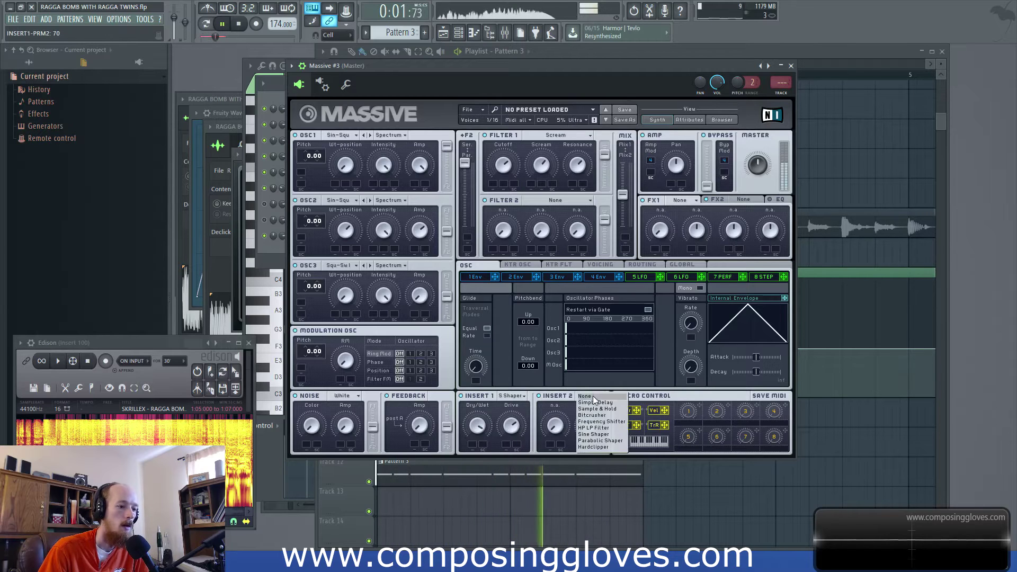
key("space")
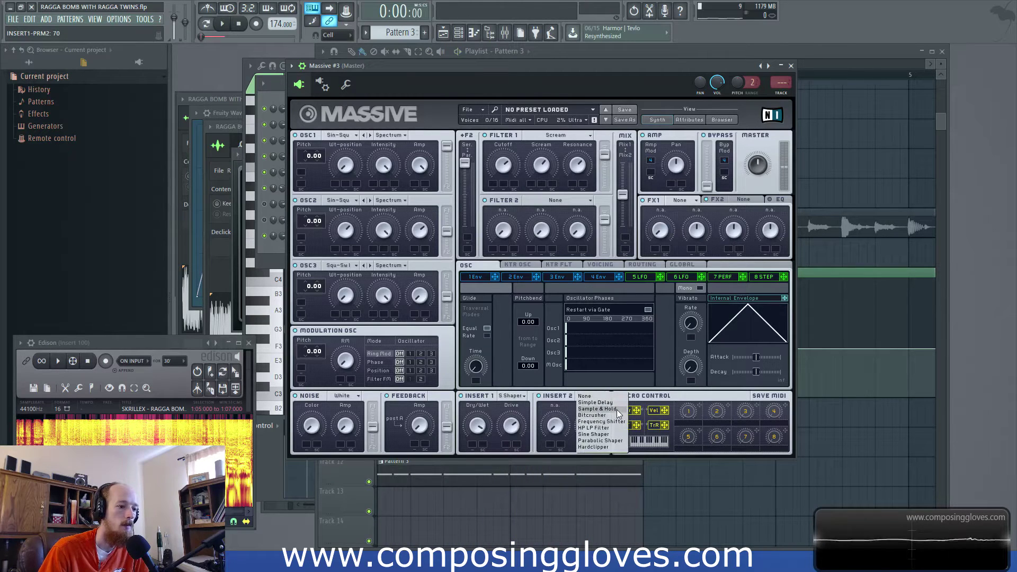
left_click(616, 410)
left_click(598, 397)
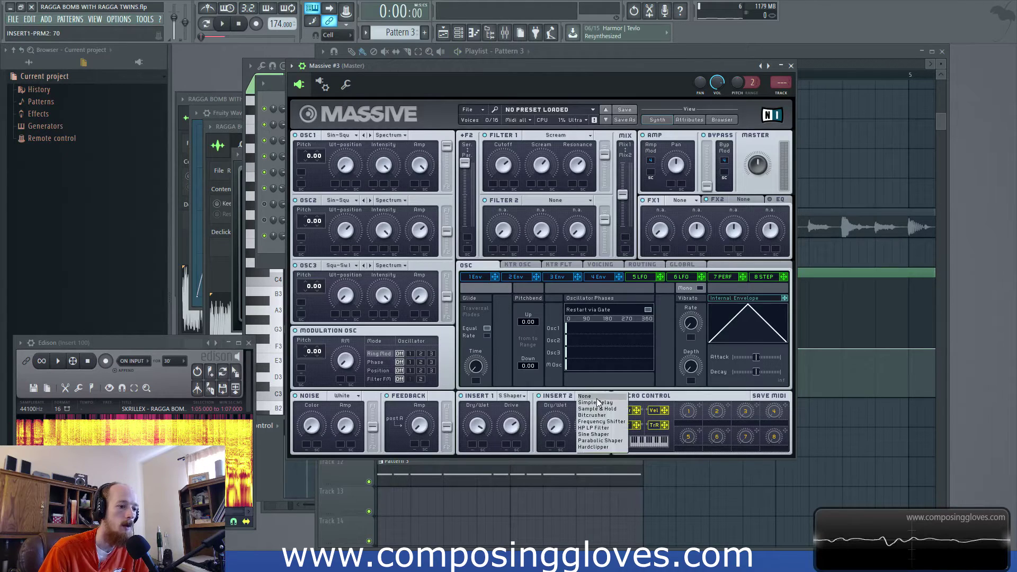
left_click(616, 440)
key("space")
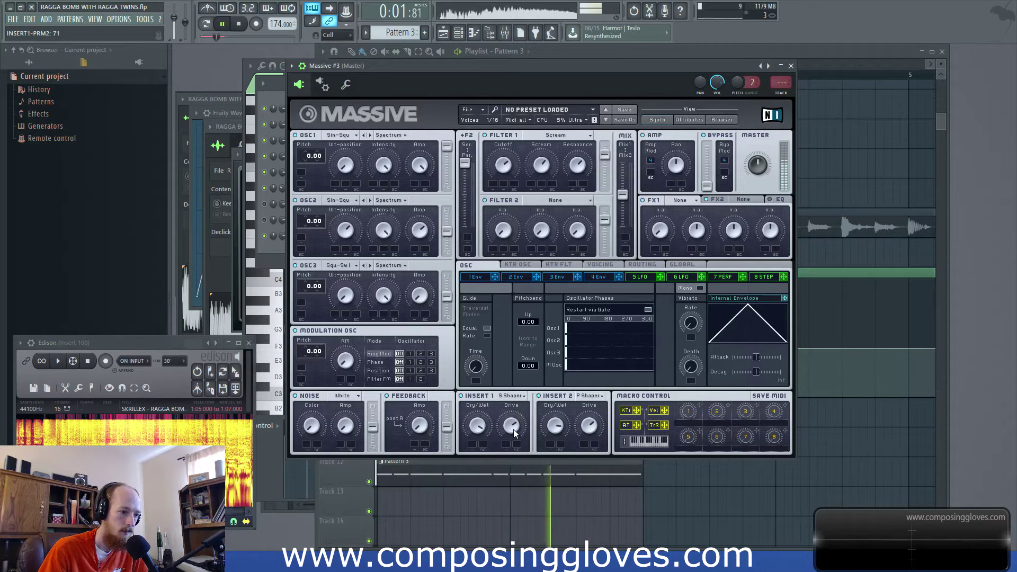
key("space")
Load Classic Tube in FX1, raise its Drive, and set its Dry/Wet to 77 during playback.
left_click(686, 200)
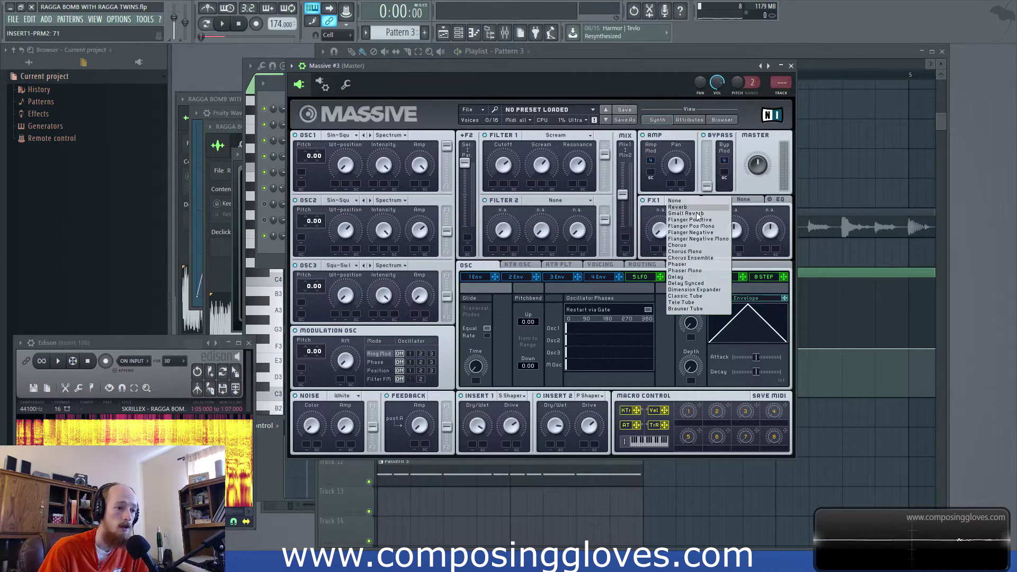
left_click(707, 296)
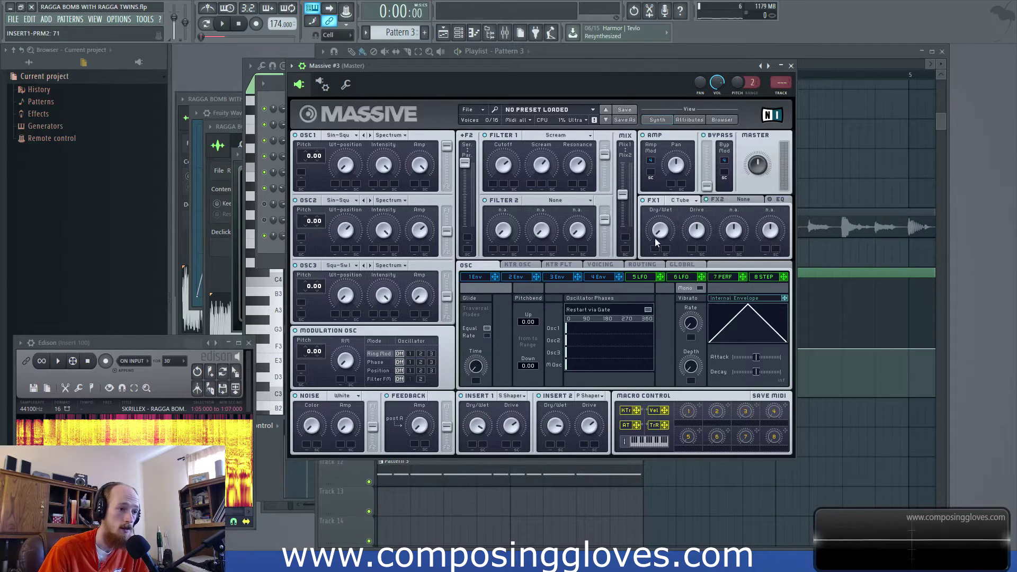
key("space")
left_click_drag(697, 230, 661, 228)
key("space")
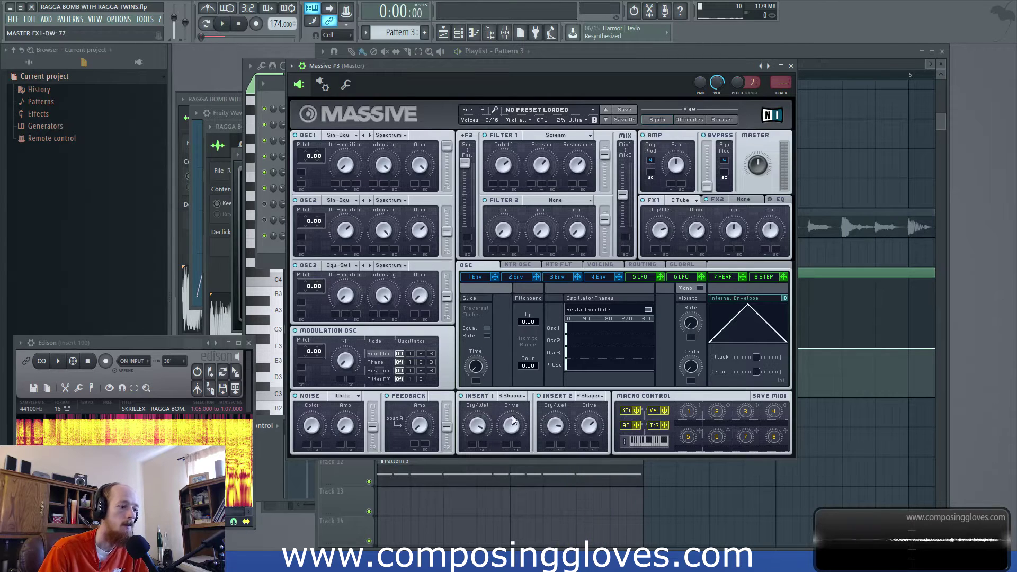
Set Insert 1's Drive to 74 while listening to the patch.
key("space")
left_click_drag(512, 420, 519, 405)
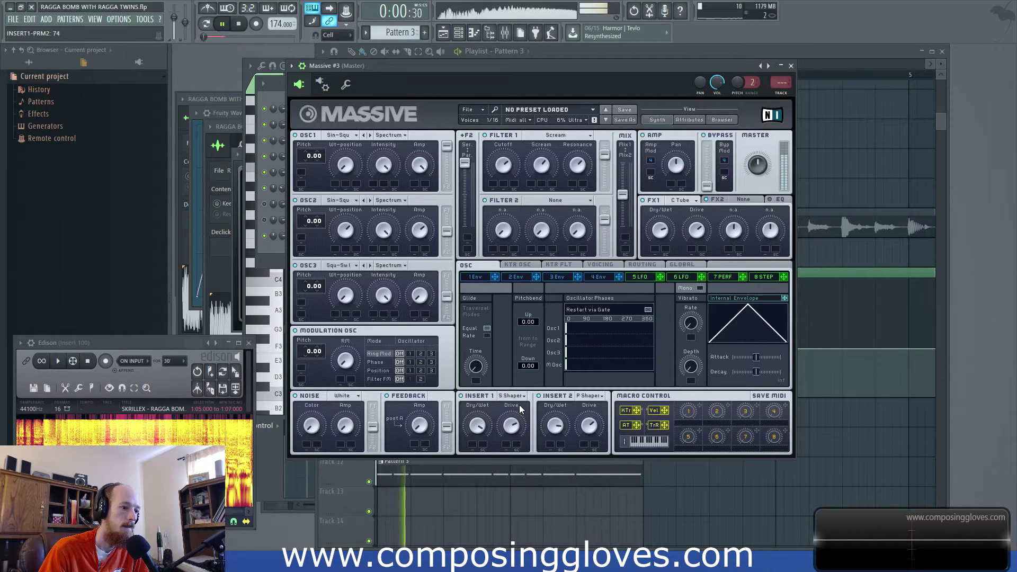
key("space")
Assign envelope 1 as a modulator of Insert 1's Drive and set the Drive to 77 during playback.
left_click(475, 277)
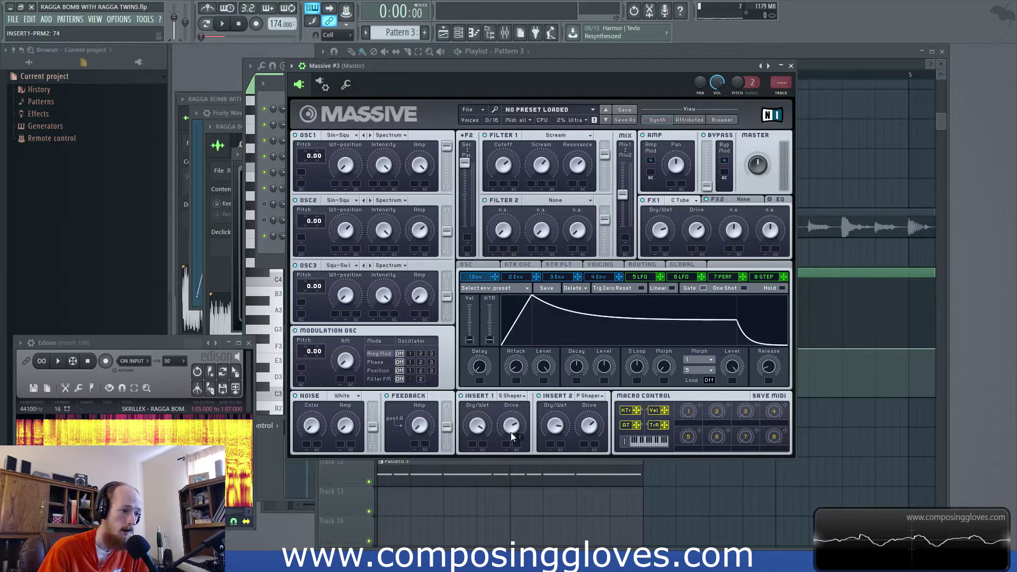
left_click(507, 449)
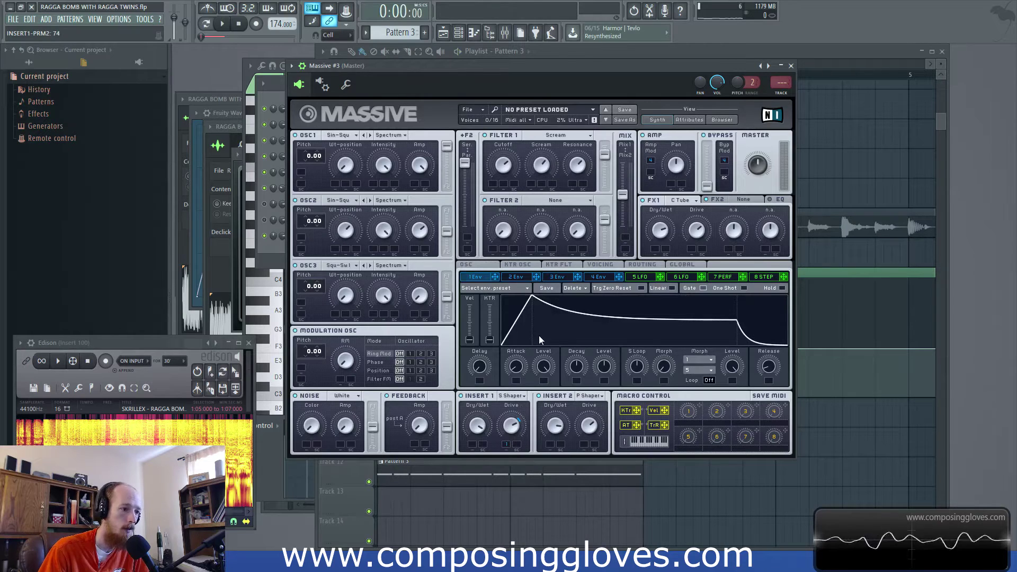
key("space")
left_click_drag(516, 428, 515, 428)
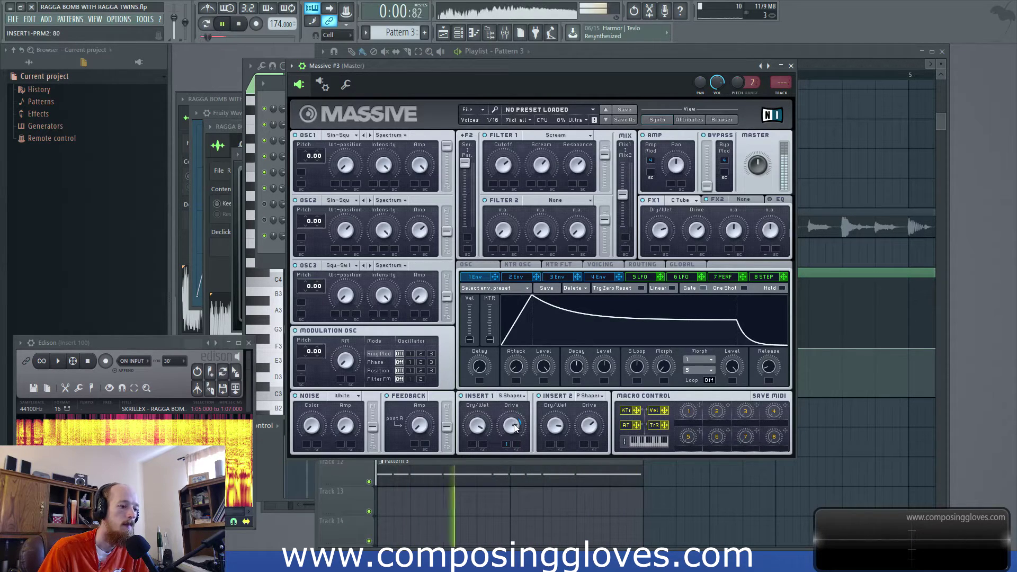
key("space")
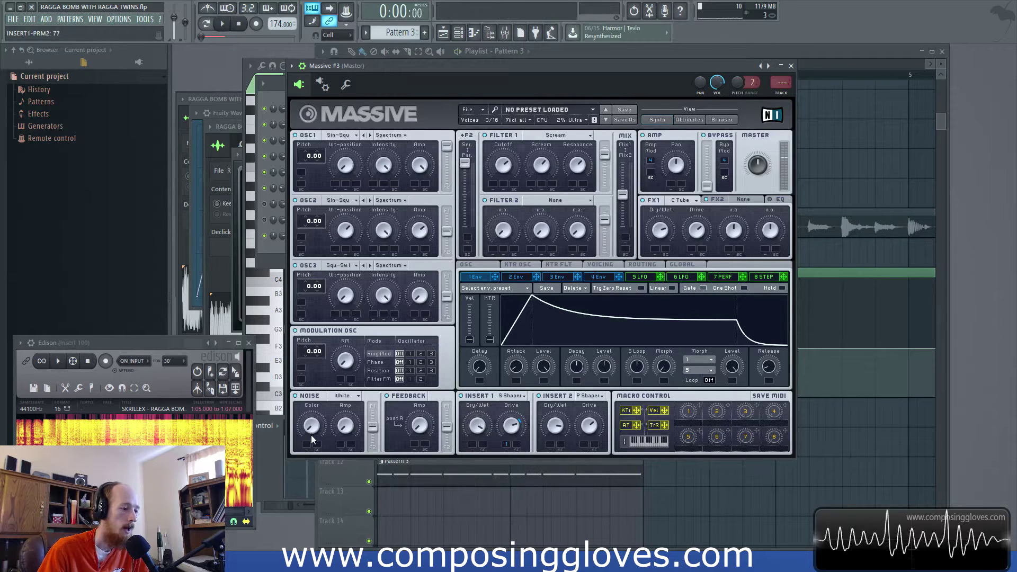
Set the noise section to Bright Noise with Amp at 24 and Color at 19.
key("space")
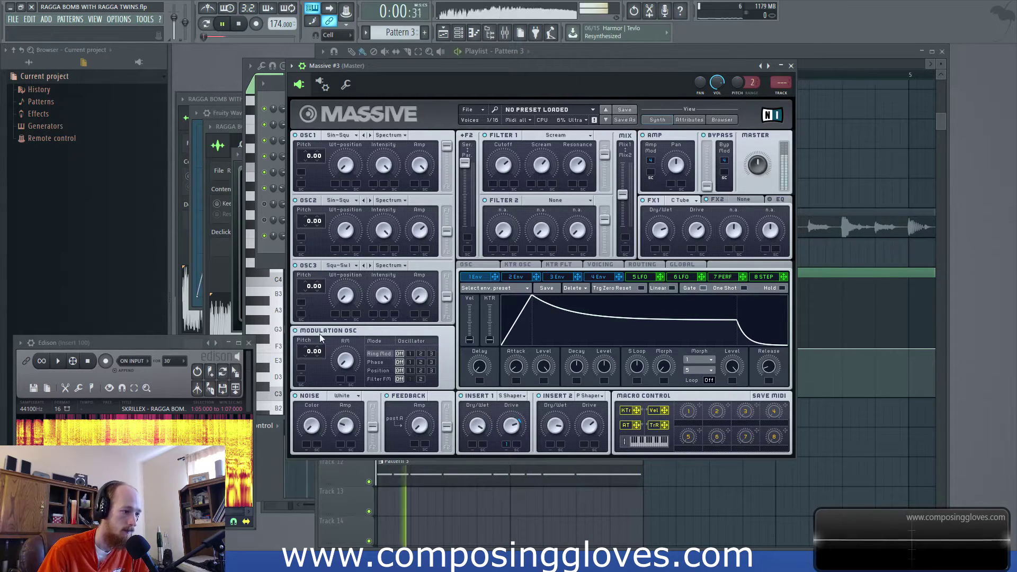
key("space")
left_click(355, 396)
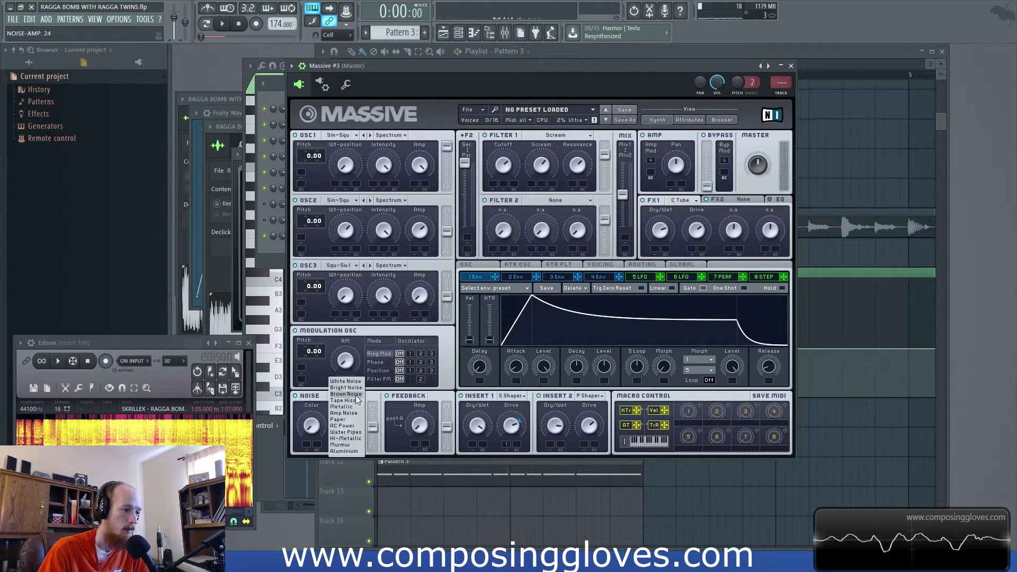
left_click(345, 387)
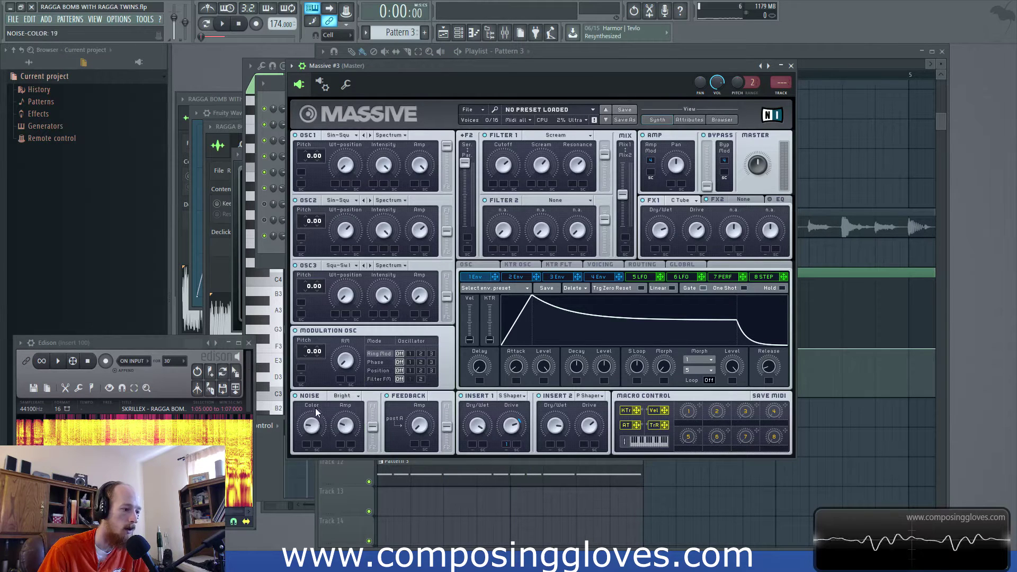
Fine-tune Insert 1's Drive to 66 while repeatedly auditioning the patch.
key("space")
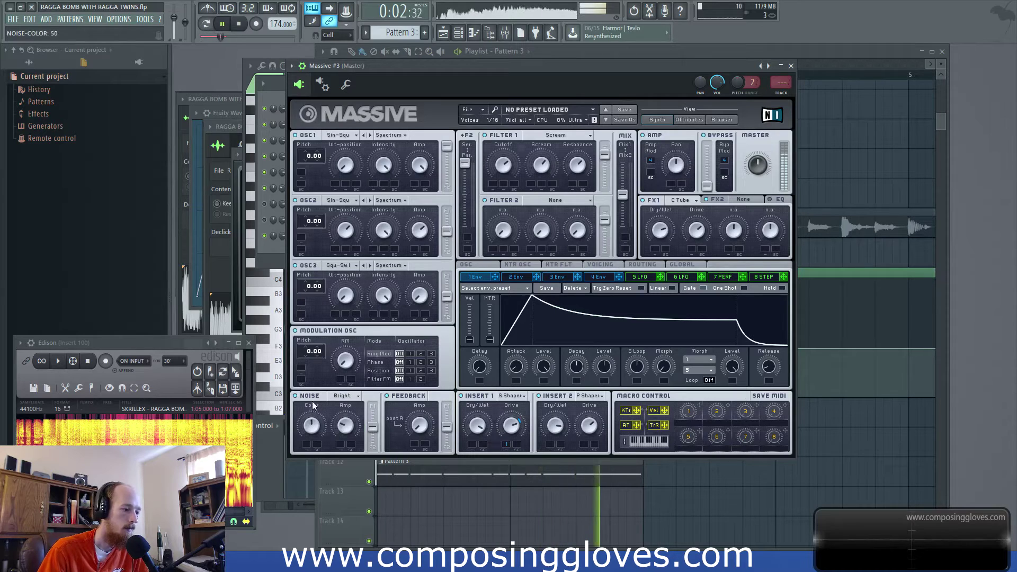
left_click_drag(346, 427, 346, 426)
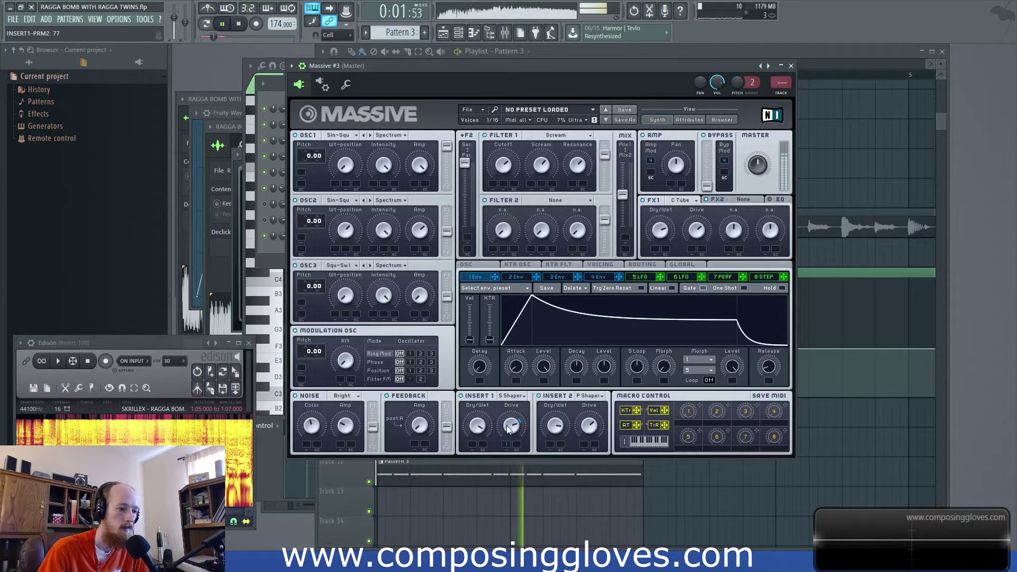
left_click_drag(513, 427, 513, 429)
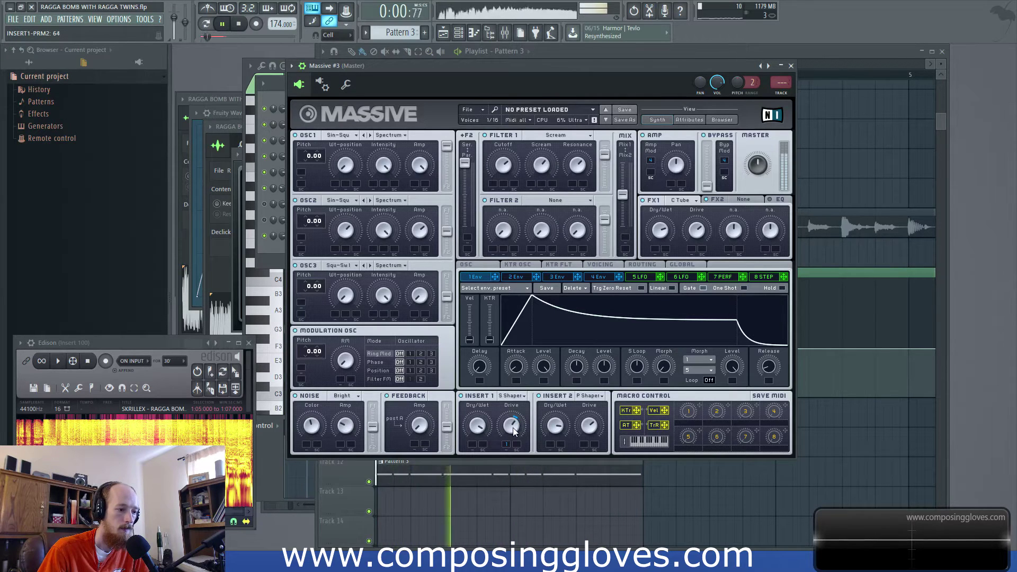
key("space")
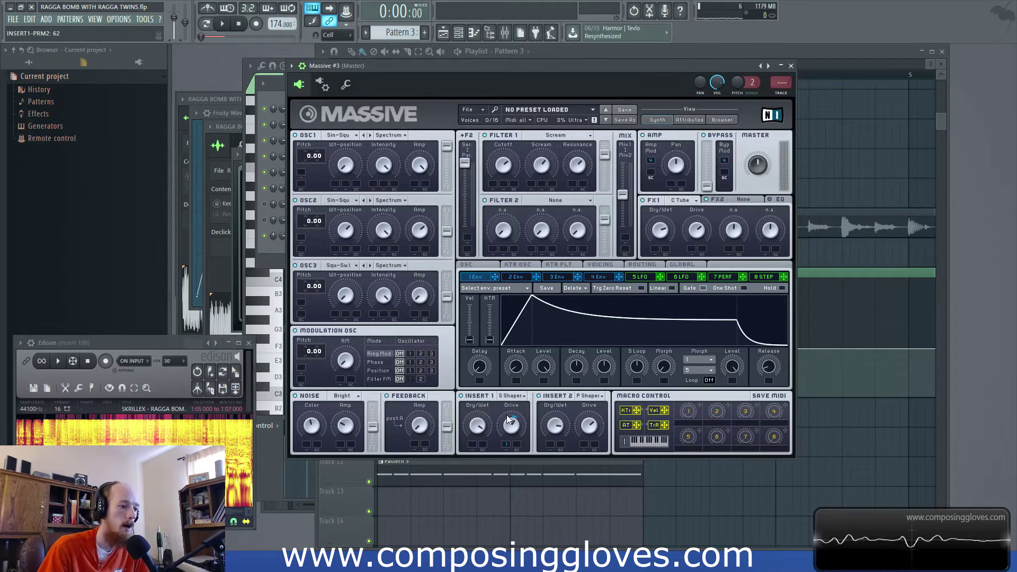
left_click_drag(513, 427, 513, 426)
key("space")
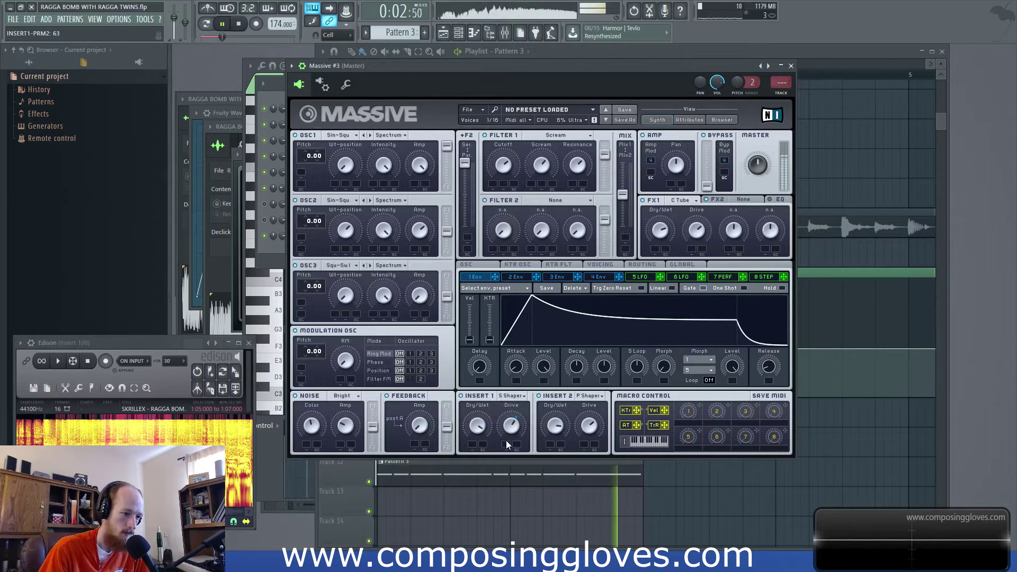
scroll(510, 430, "up", 1)
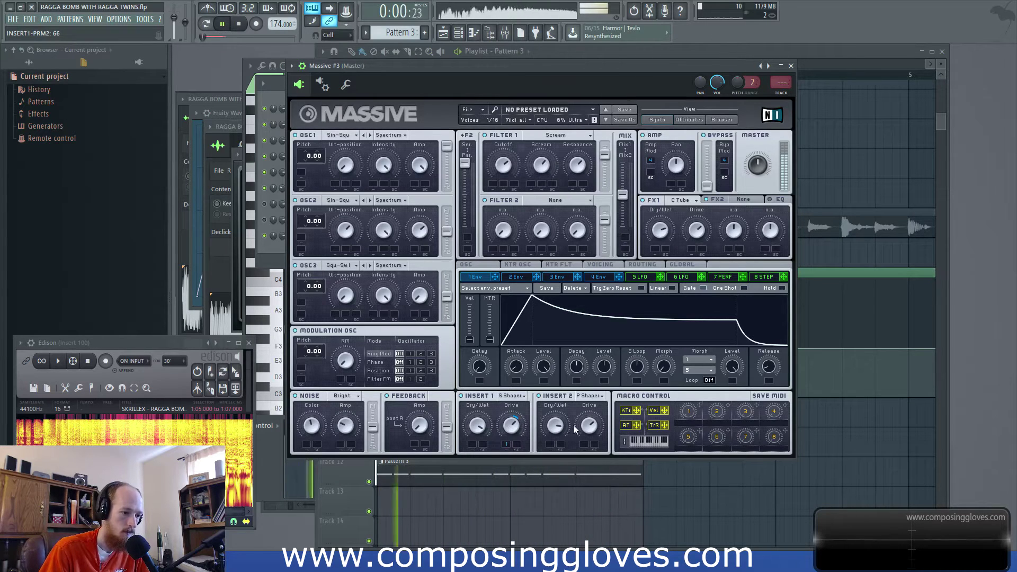
Adjust Filter 1's Cutoff to around 68 while listening, and stop playback.
scroll(589, 418, "up", 1)
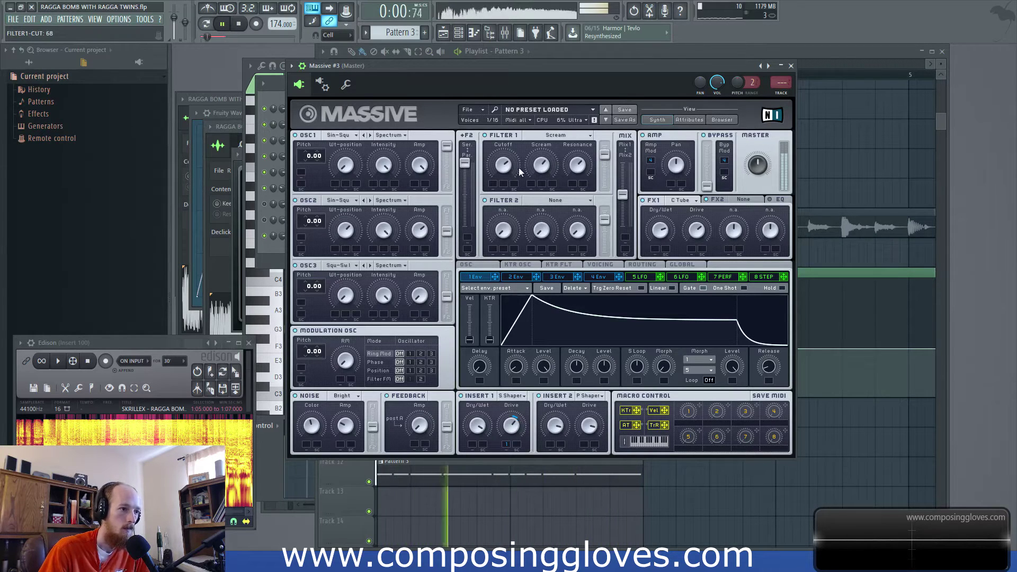
scroll(505, 169, "down", 2)
key("space")
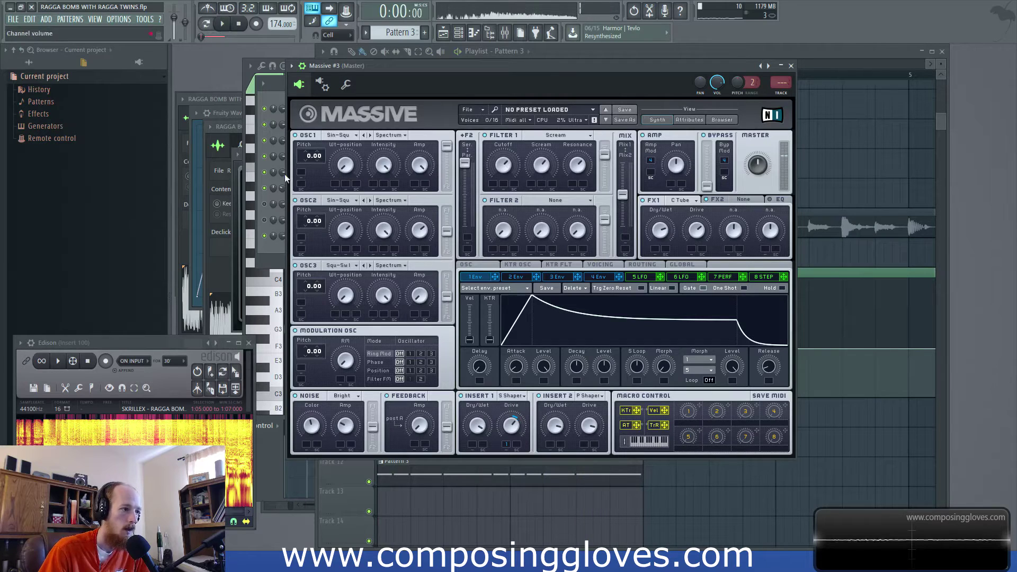
Set the Pitch of OSC1 and OSC2 to -12.00.
left_click_drag(311, 157, 310, 163)
left_click_drag(311, 222, 310, 228)
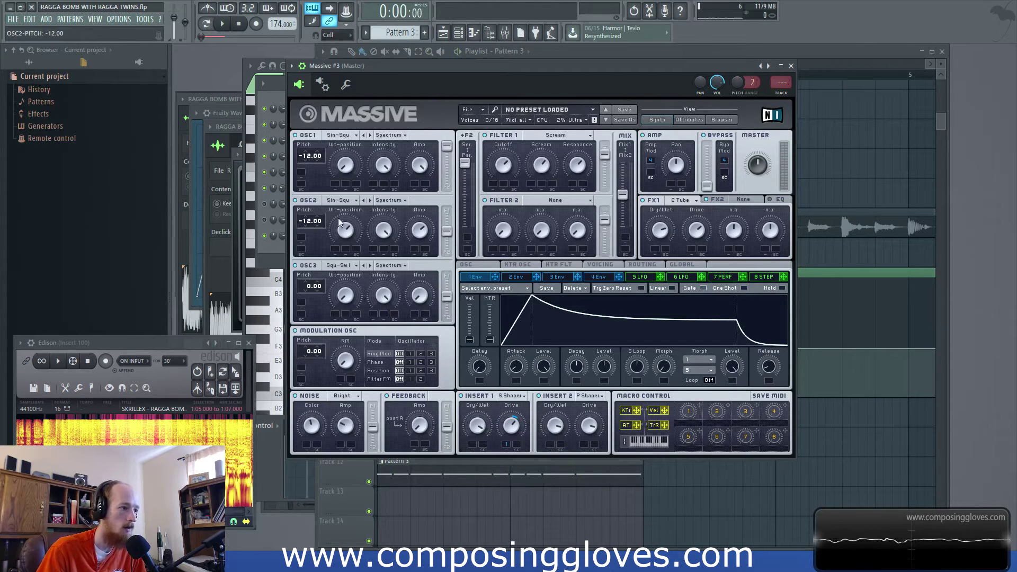
Set Filter 1's Scream to 63 and its Cutoff to 65 during playback.
key("space")
scroll(506, 168, "up", 2)
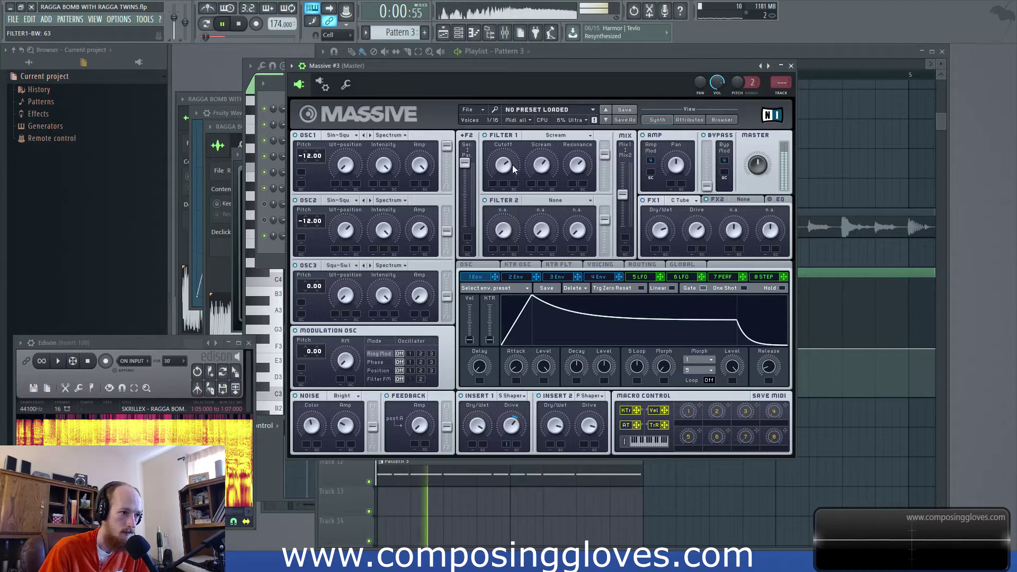
scroll(505, 168, "down", 1)
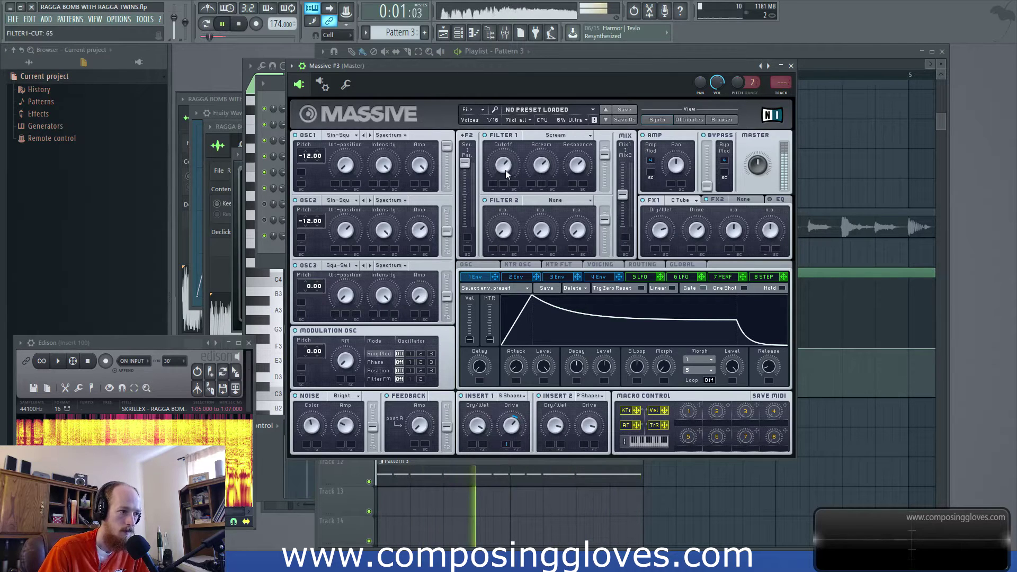
Set OSC2's Wt-position to 69 with an adjusted Amp, and the noise Color to 42 while listening.
mouse_move(348, 221)
left_mouse_down()
mouse_move(351, 249)
mouse_move(347, 221)
left_mouse_up()
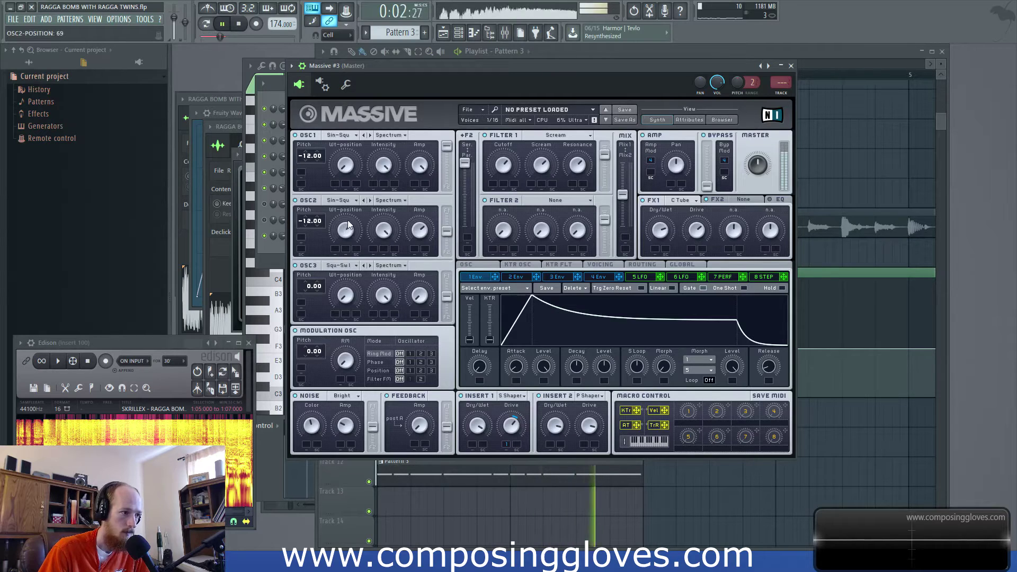
left_click_drag(421, 226, 422, 233)
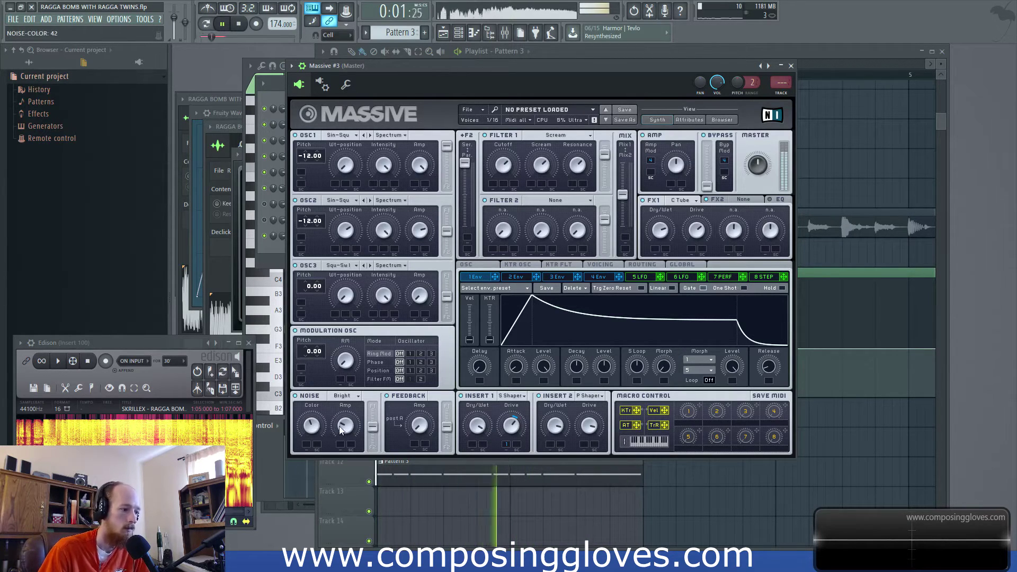
key("space")
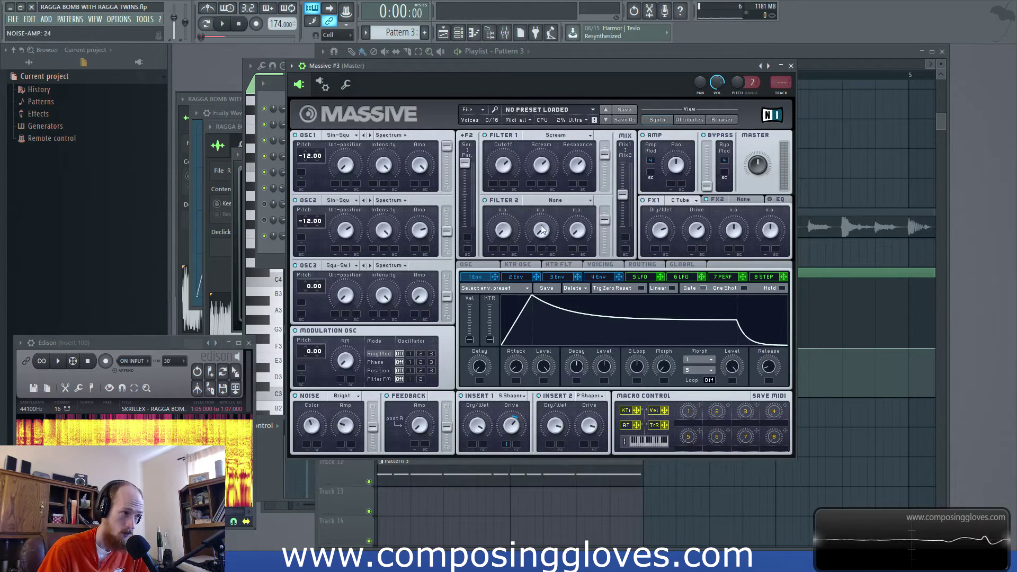
Examine the Massive OSC1-PITCH automation envelope on Track 9 of the playlist.
right_click(316, 158)
left_click(291, 66)
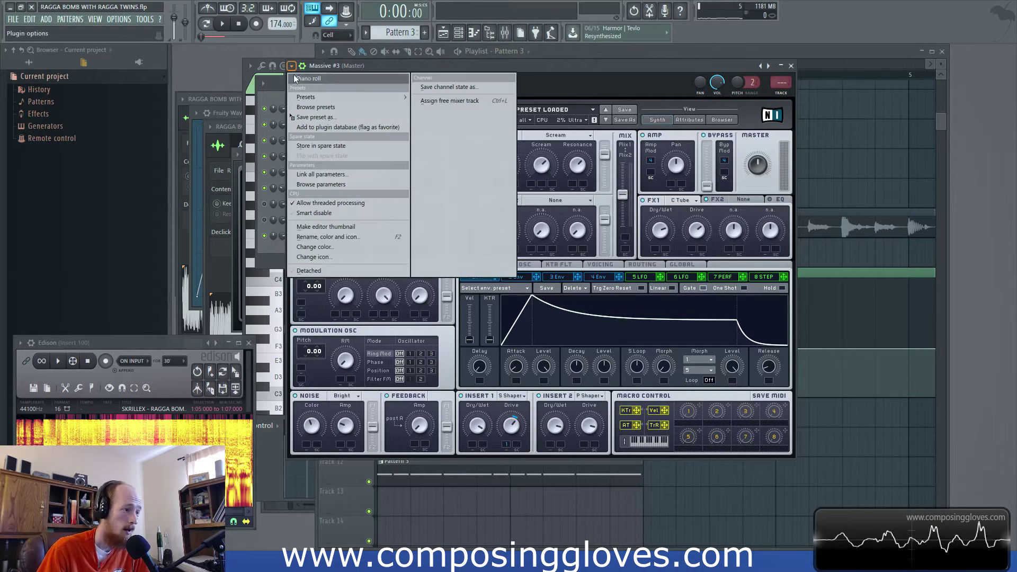
left_click(827, 63)
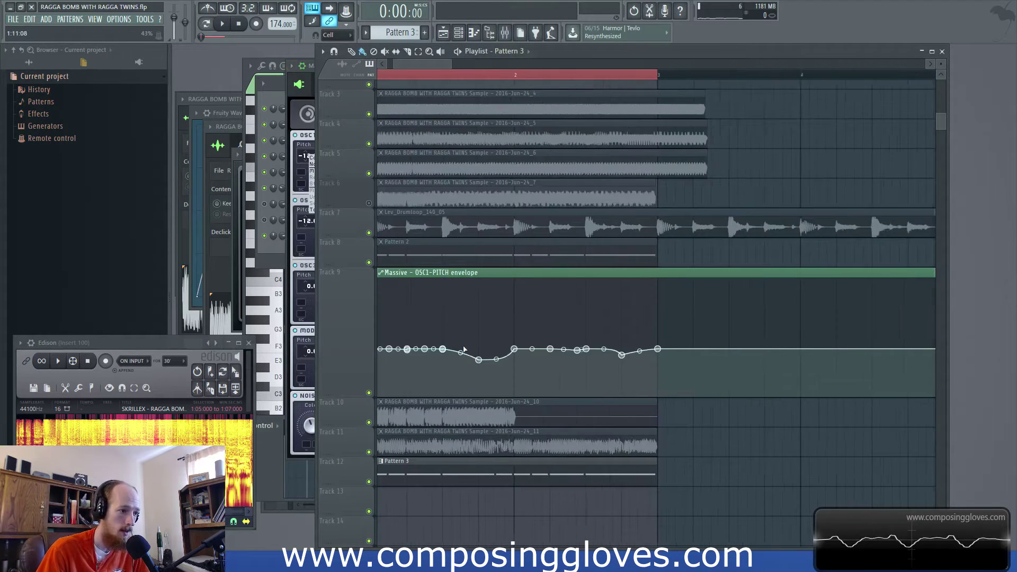
scroll(431, 286, "up", 3)
scroll(529, 328, "down", 1)
scroll(600, 363, "down", 3)
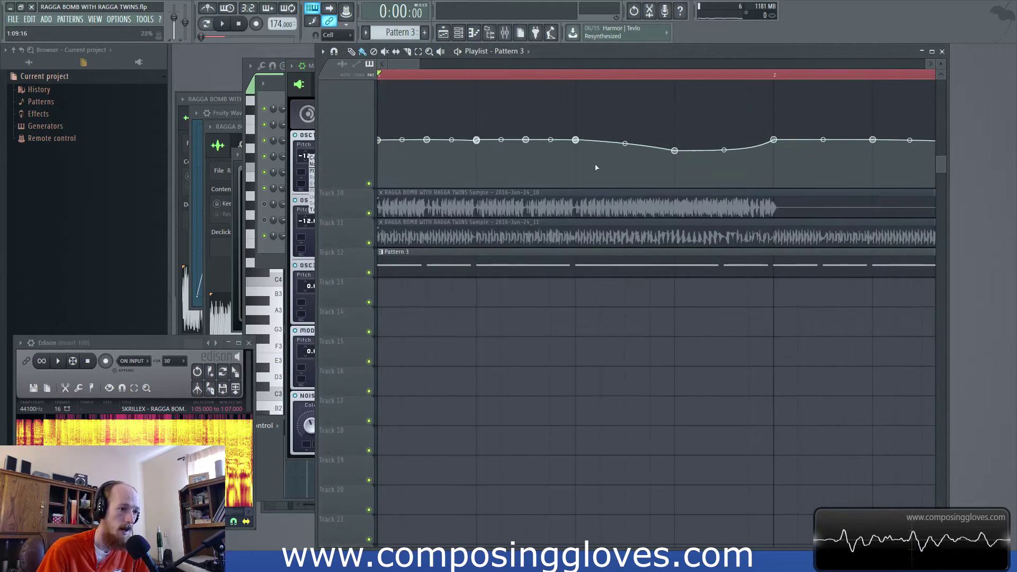
scroll(554, 223, "down", 4)
scroll(557, 272, "up", 3)
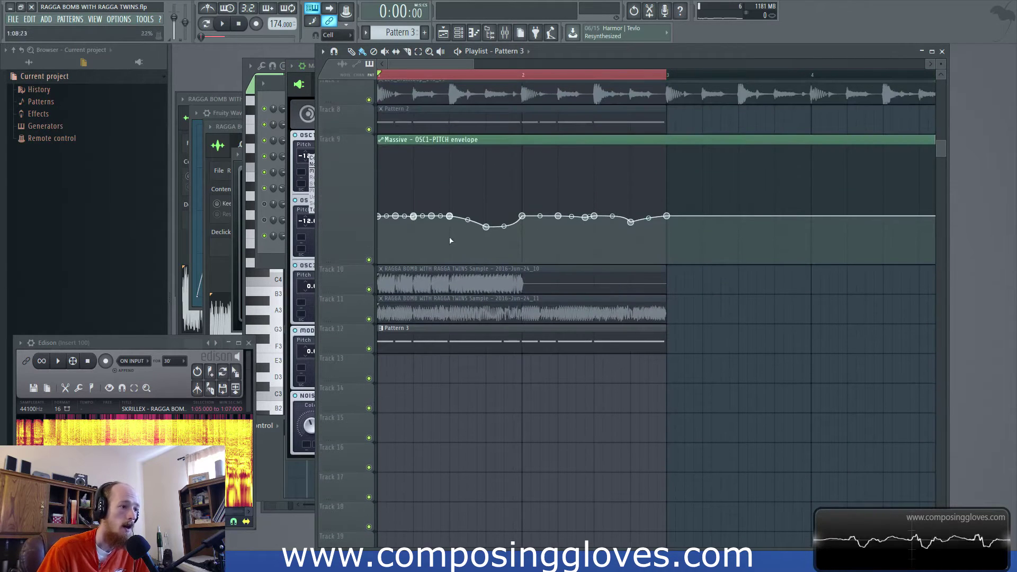
mouse_move(527, 242)
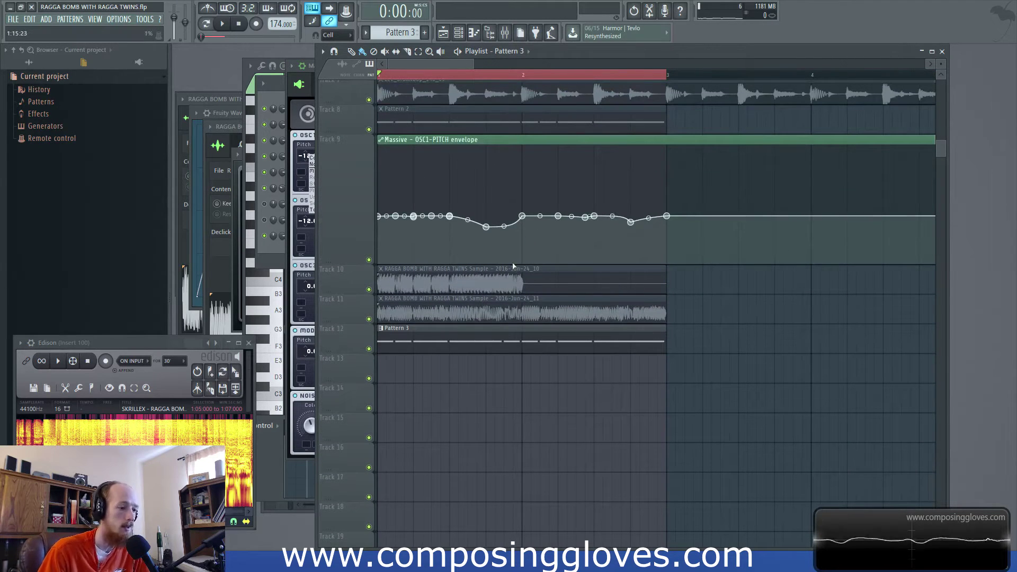
mouse_move(443, 255)
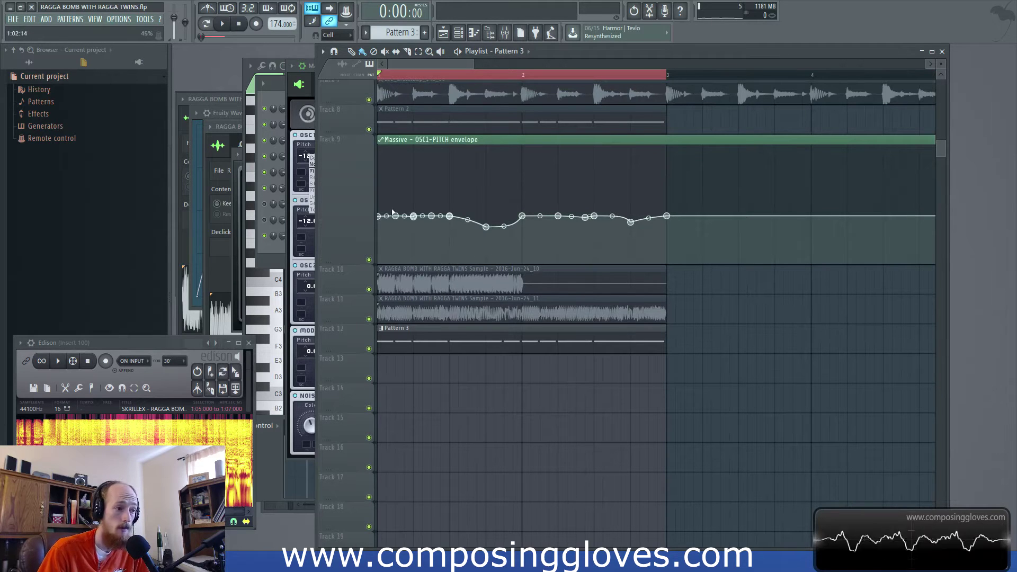
left_click(300, 118)
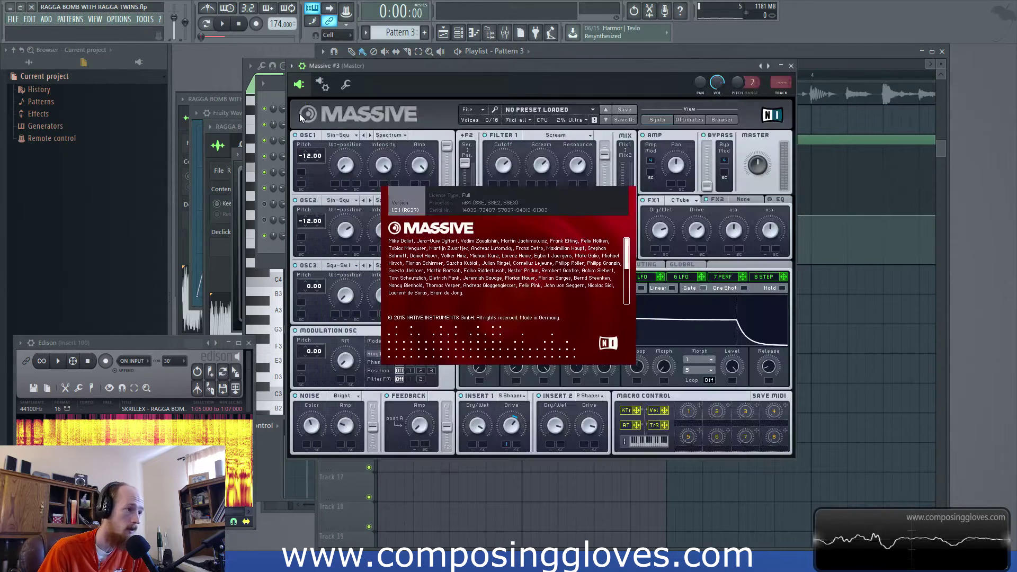
left_click(524, 268)
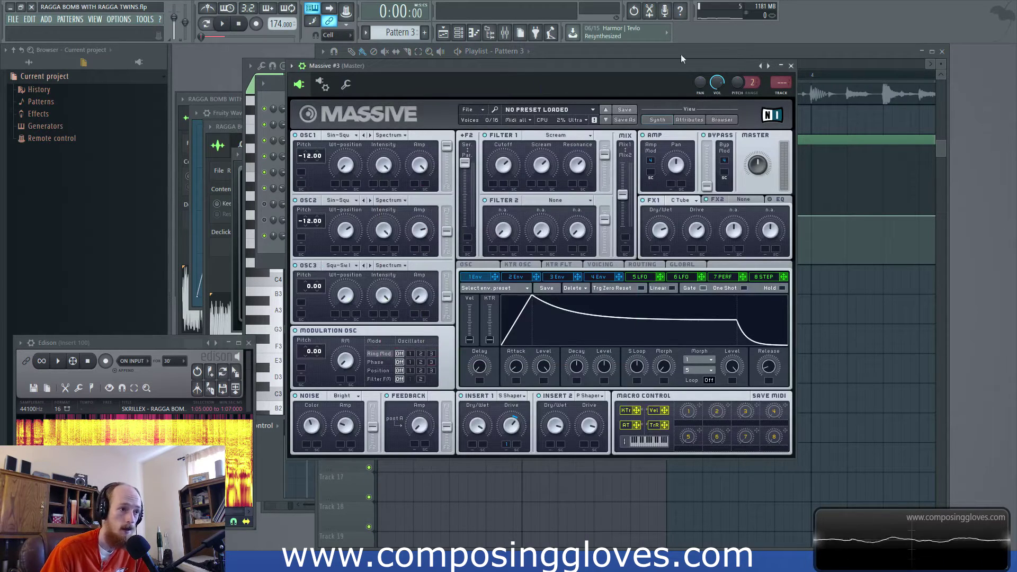
left_click(841, 78)
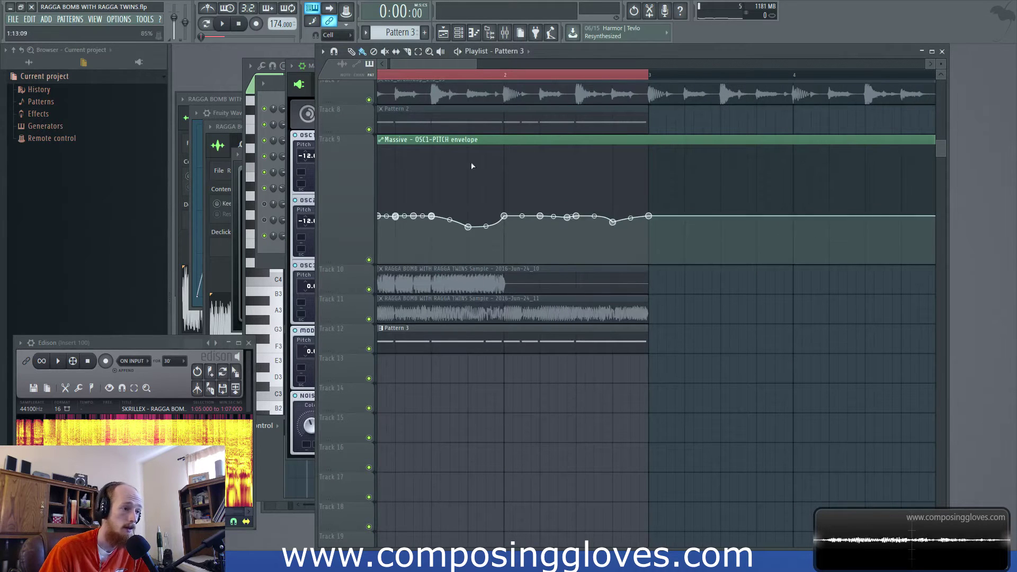
Browse the parameters of Massive #3 and move the Edison window off the parameter list.
left_click(299, 83)
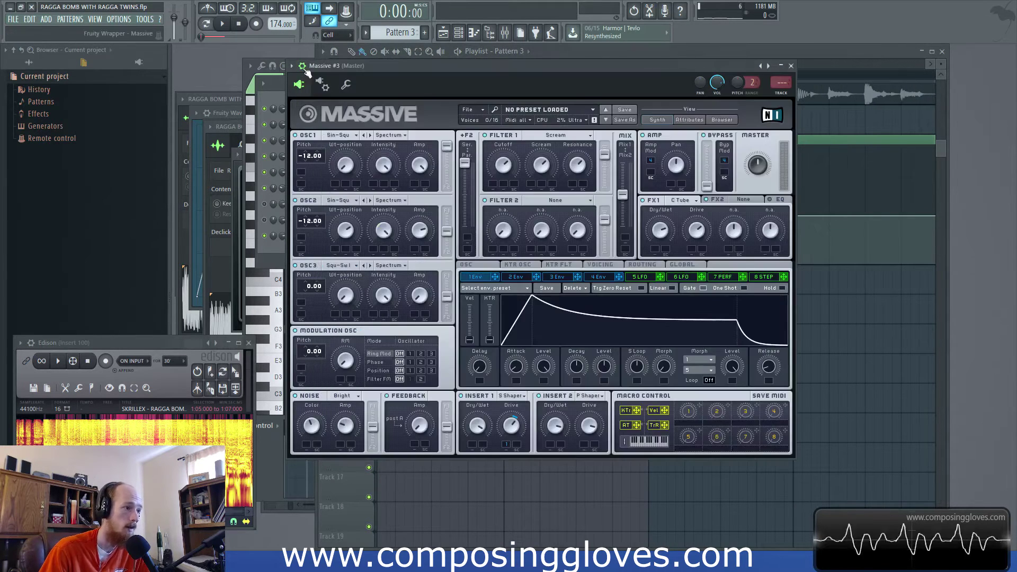
left_click(290, 67)
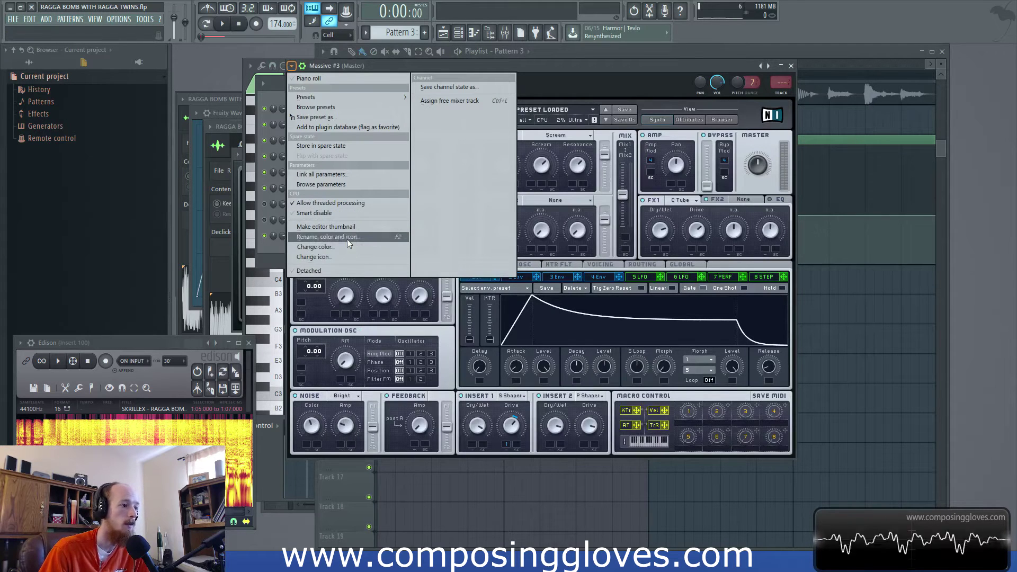
left_click(336, 183)
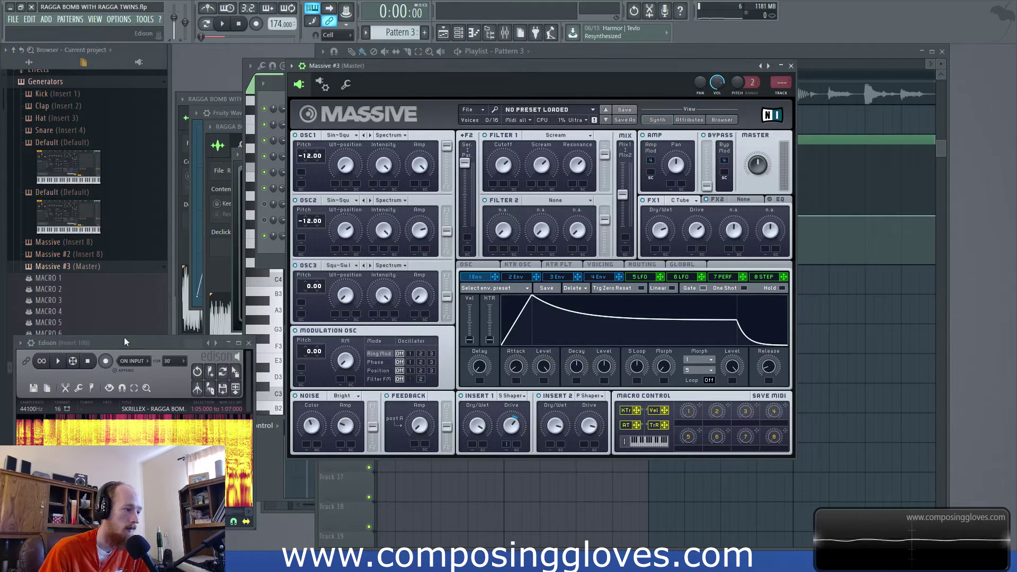
left_click_drag(131, 348, 322, 322)
Link Massive #3's OSC1-PITCH parameter to the internal controller "Massive - OSC1-PITCH".
right_click(57, 388)
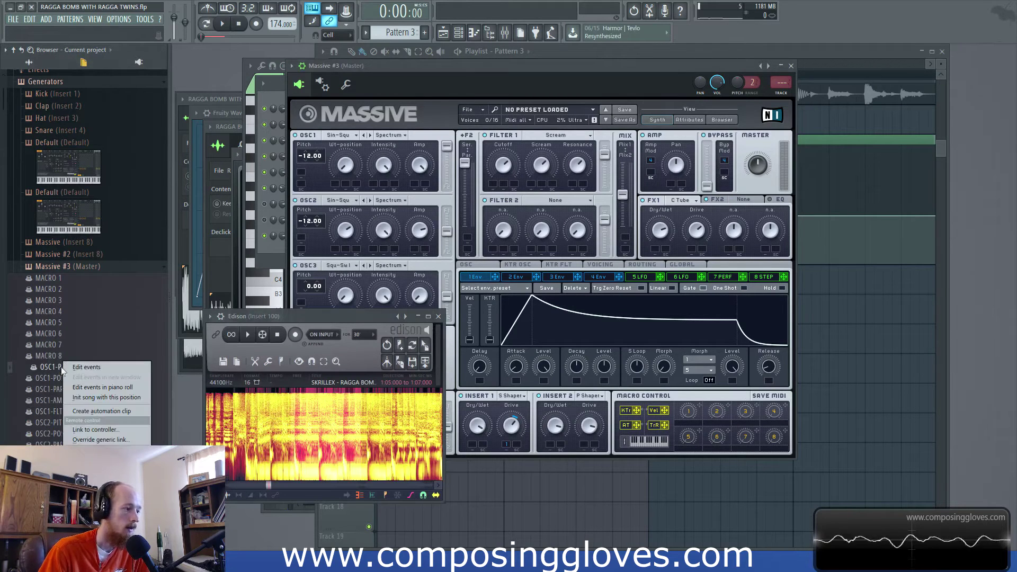
left_click(112, 430)
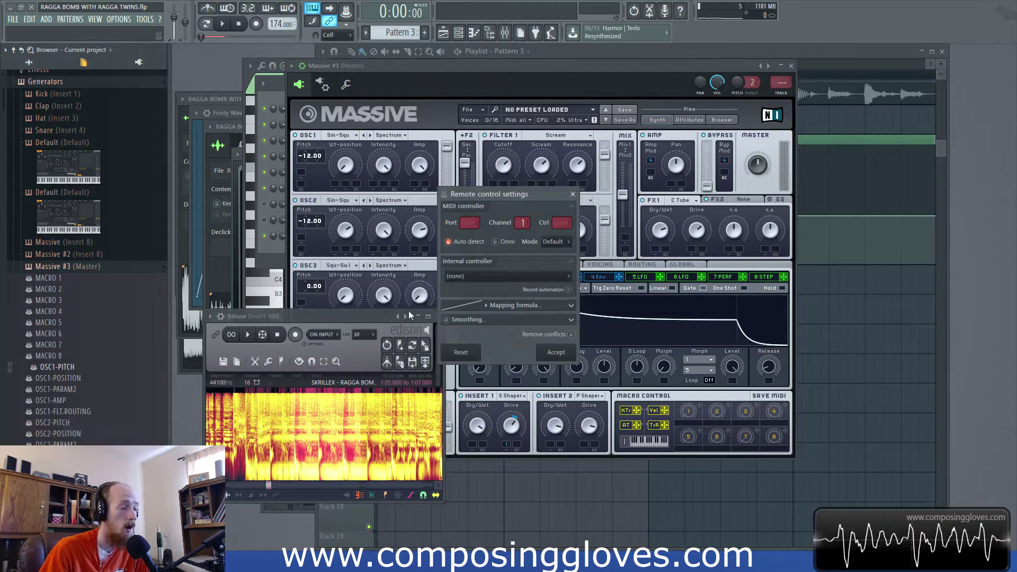
left_click(522, 279)
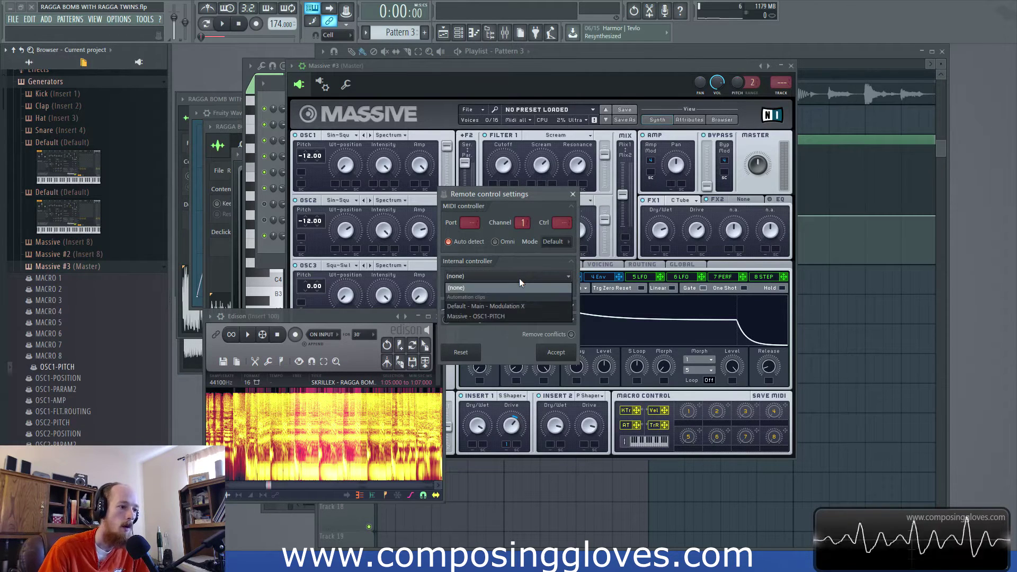
left_click(502, 317)
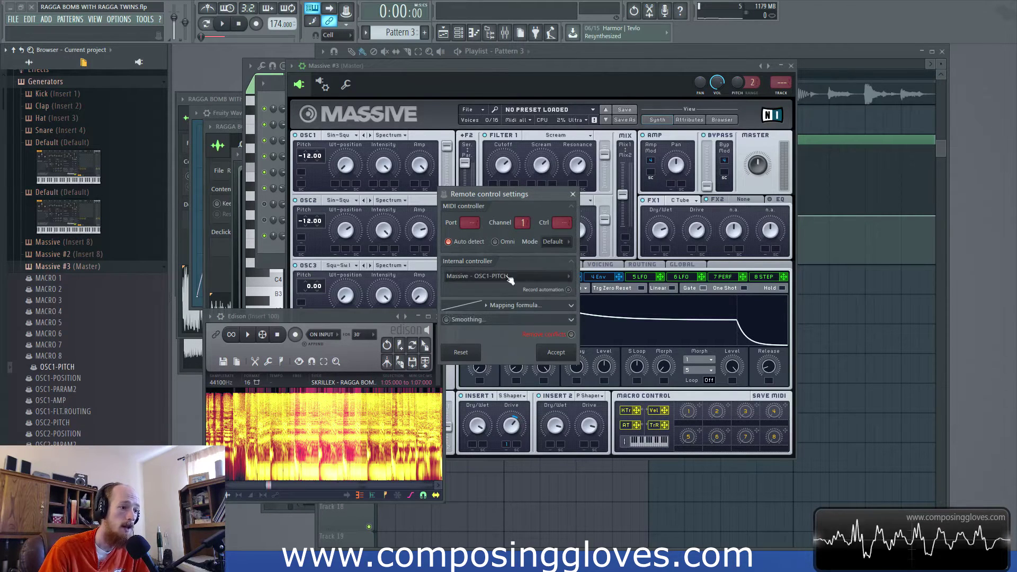
left_click(556, 352)
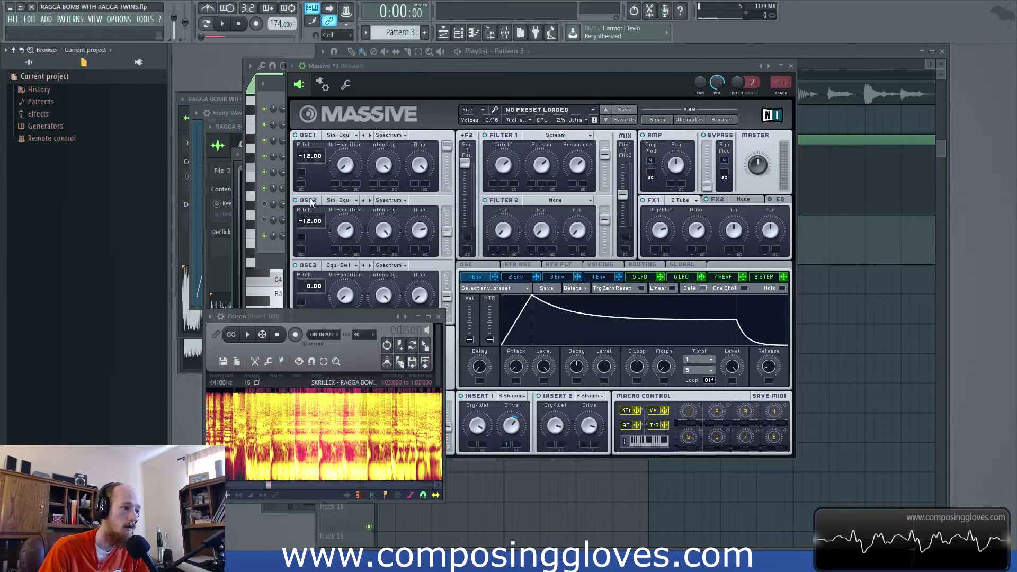
Browse Massive #3's parameters again and link its oscillator pitch to the internal controller "Massive - OSC1-PITCH".
left_click(292, 66)
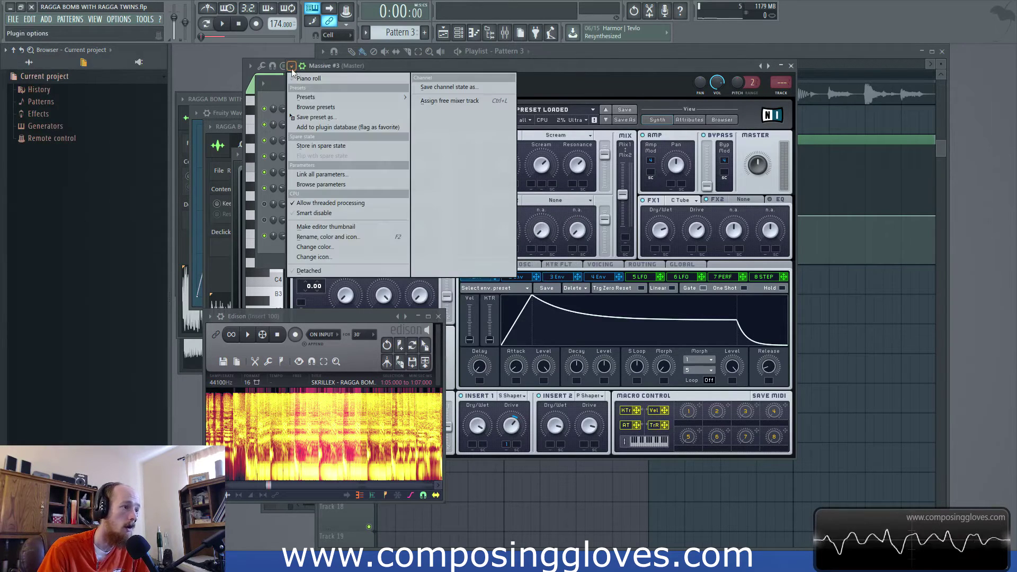
left_click(347, 185)
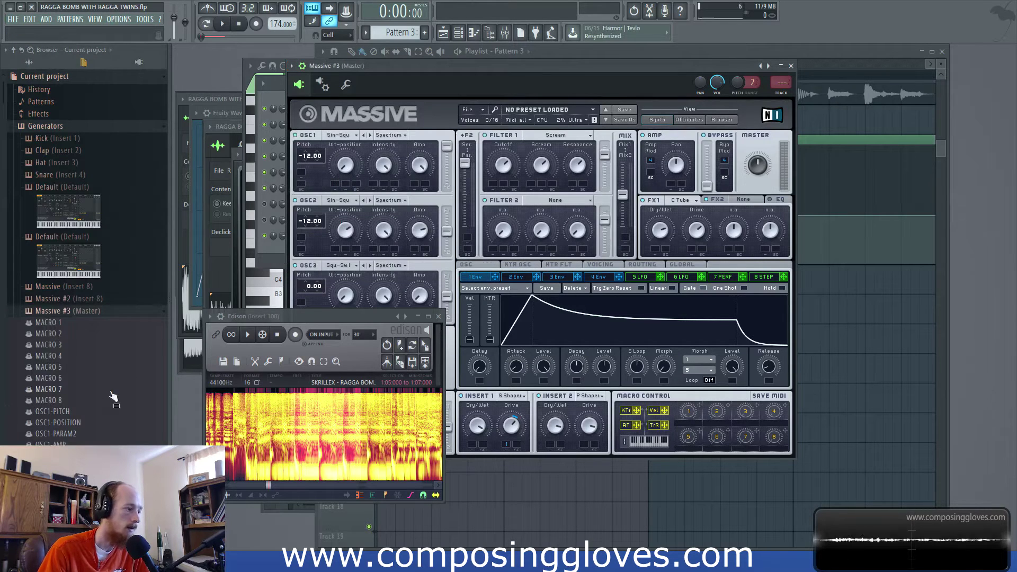
right_click(64, 411)
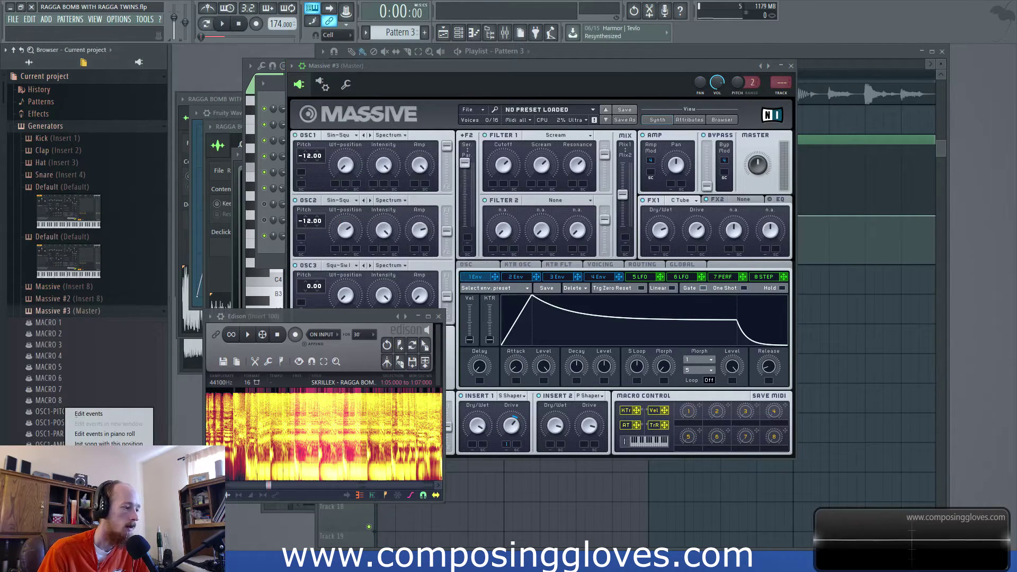
left_click(96, 477)
left_click(508, 283)
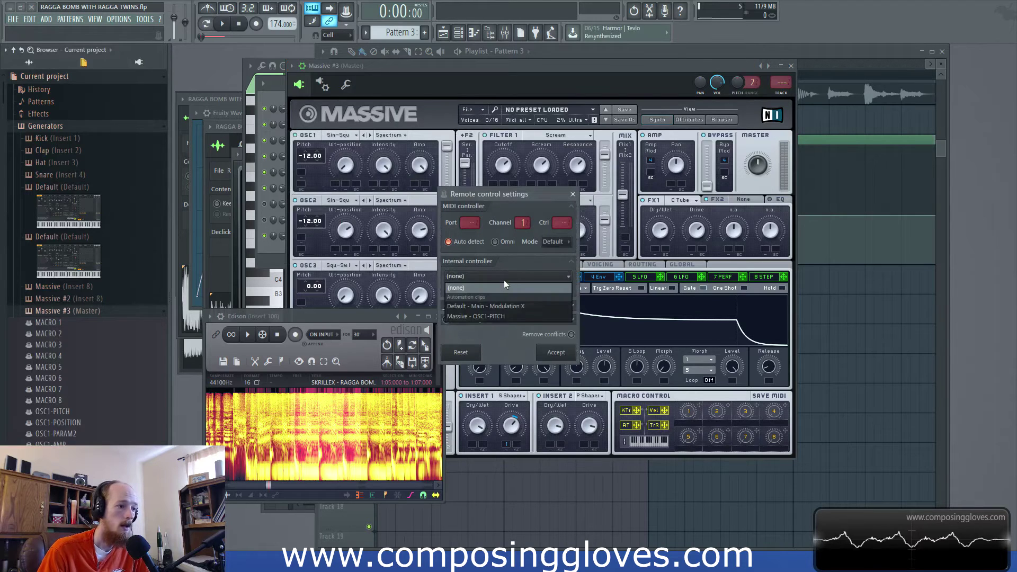
left_click(506, 320)
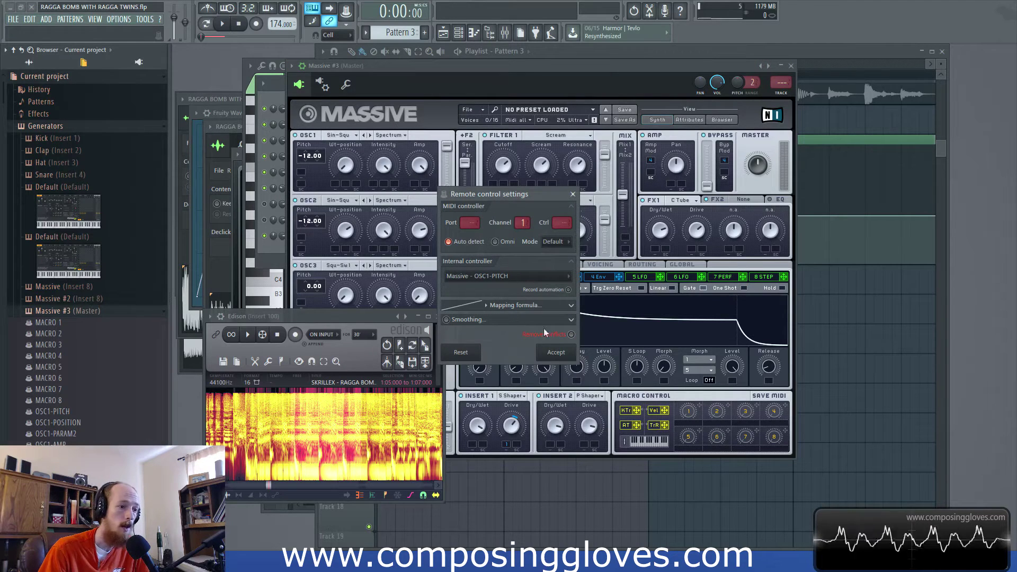
left_click(555, 352)
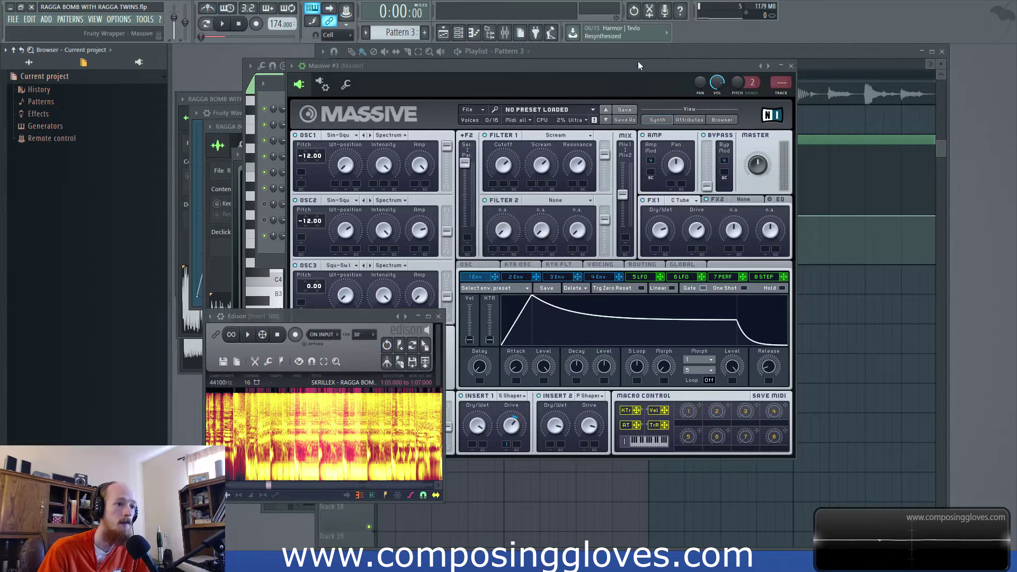
Play the arrangement in the playlist, move the Edison window aside and bring the Massive #3 window forward.
key("F5")
key("space")
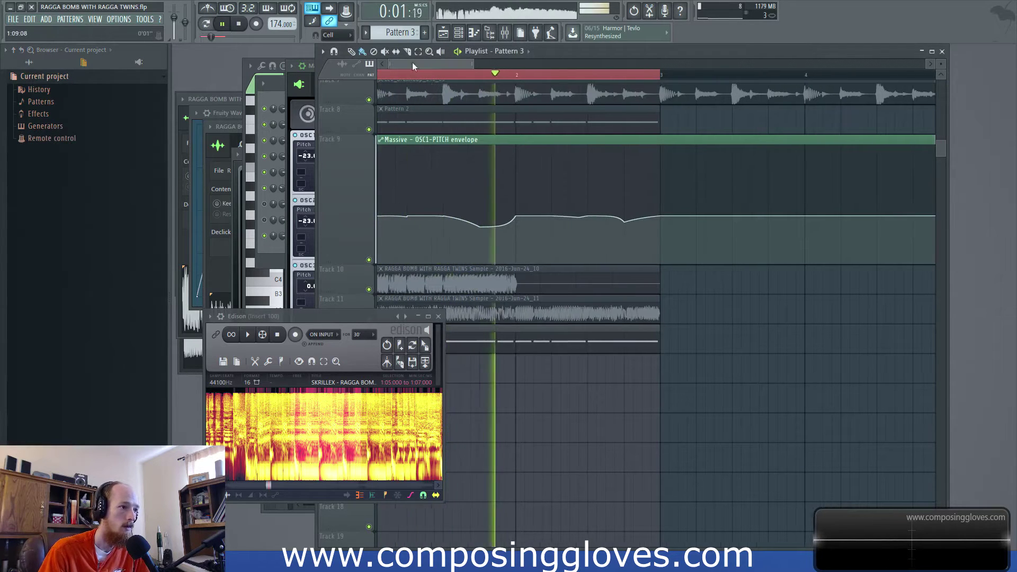
left_click_drag(357, 318, 191, 356)
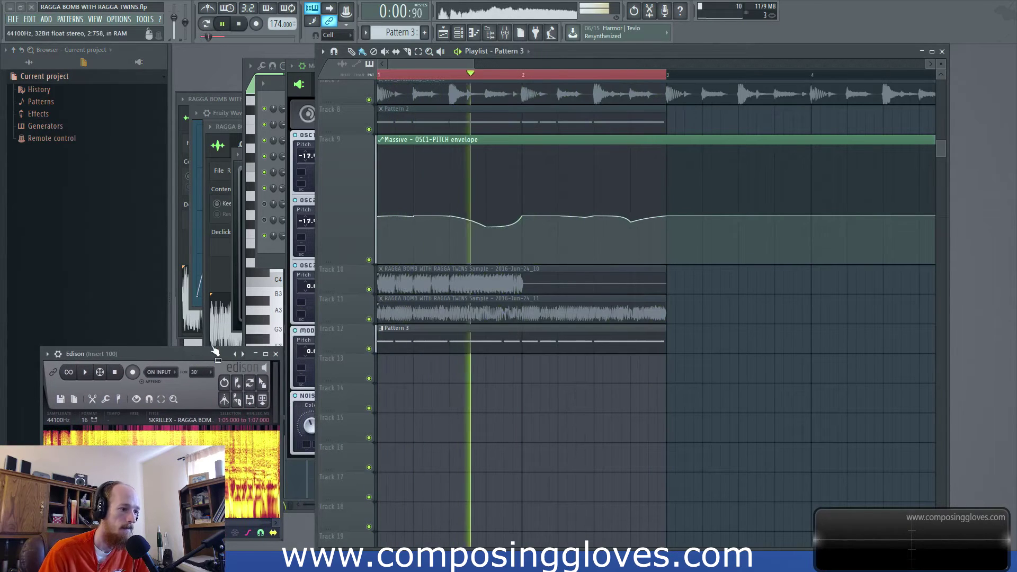
left_click(293, 253)
key("space")
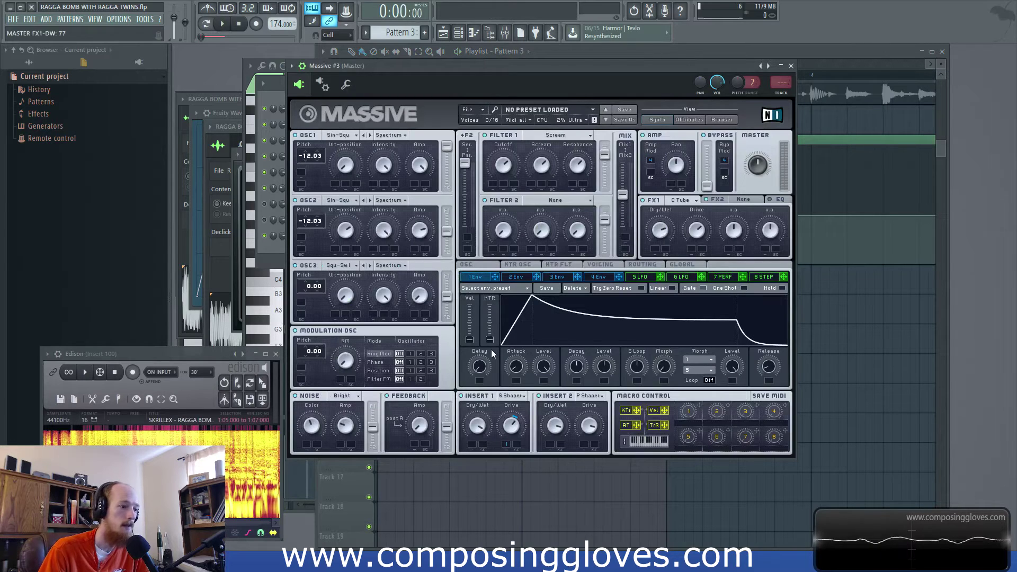
Compare the Massive #3 bass with the original sample loaded in Edison.
key("space")
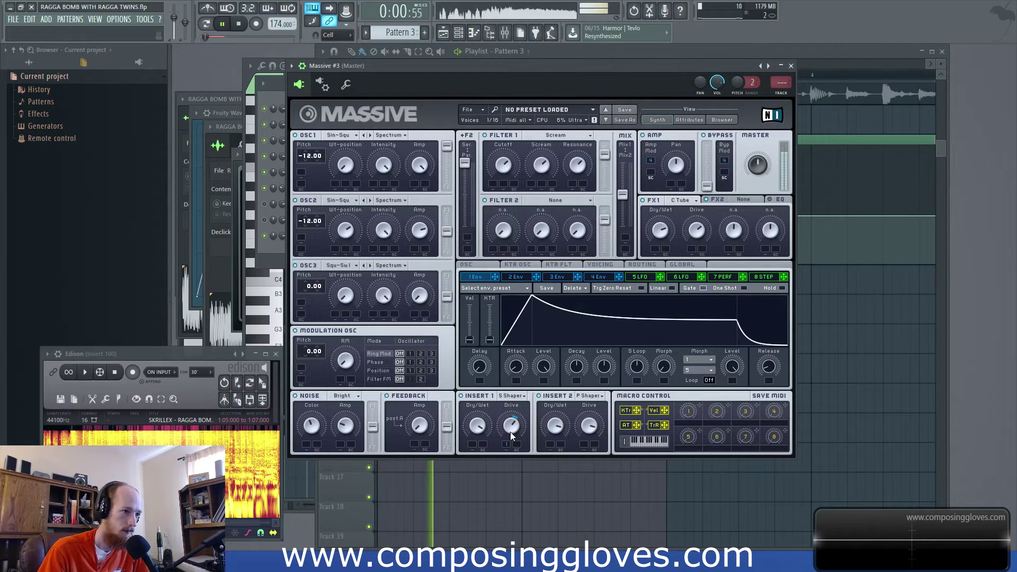
key("space")
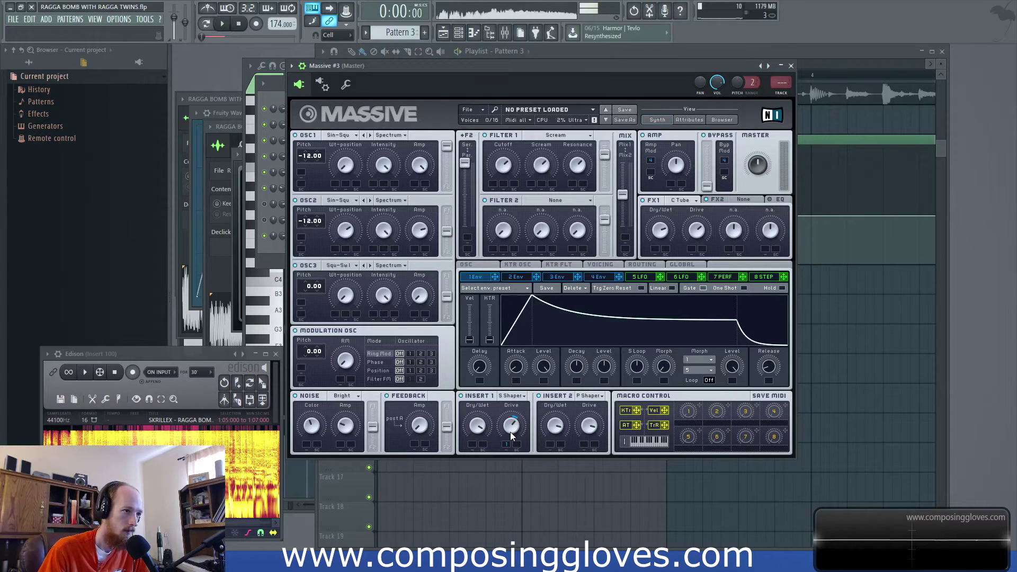
left_click(86, 374)
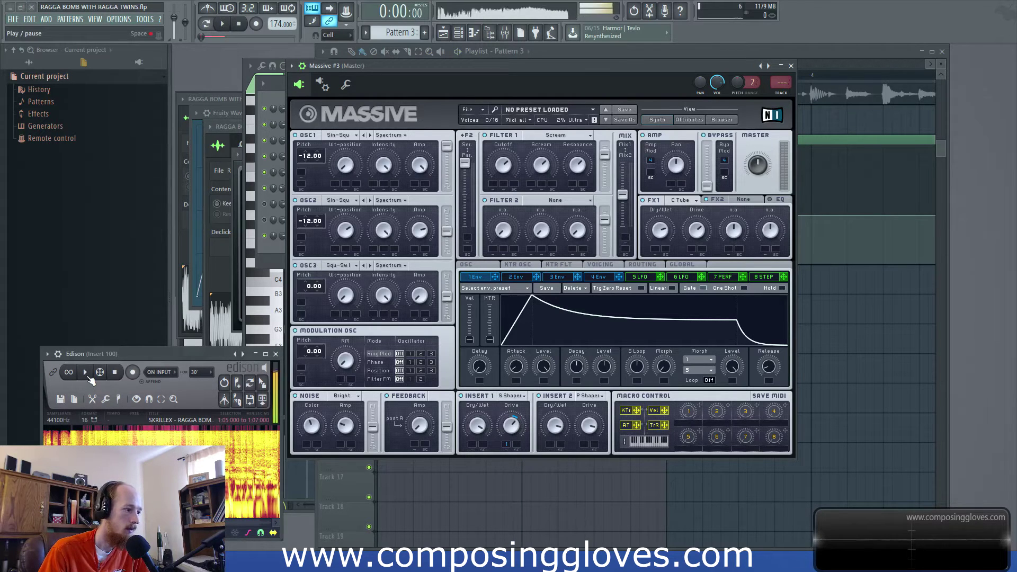
left_click_drag(272, 532, 478, 283)
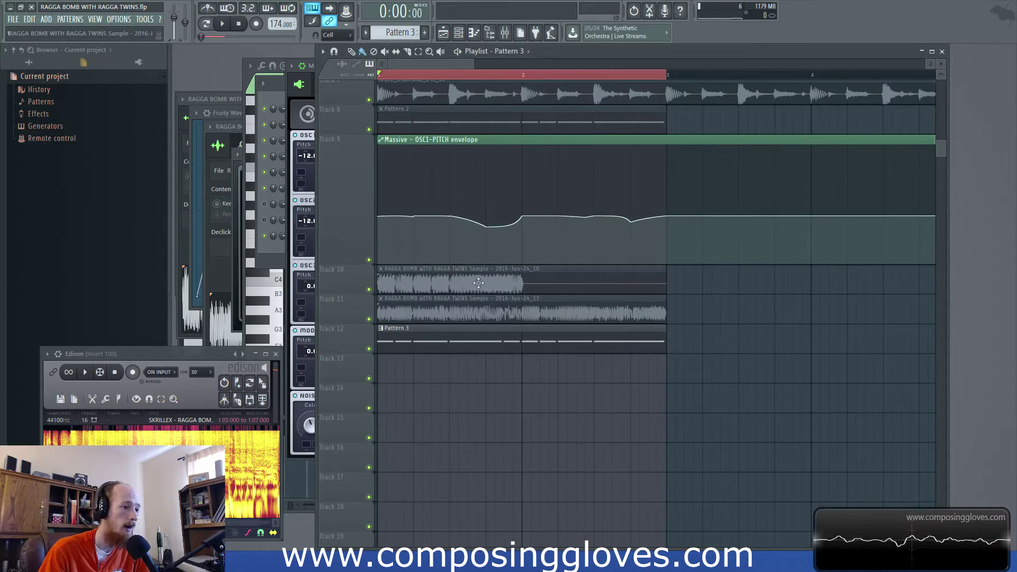
Select all of Pattern 3's notes in the piano roll, position them on G3 and audition the pattern.
double_click(450, 342)
key("ctrl+a")
left_click_drag(411, 331, 379, 330)
key("space")
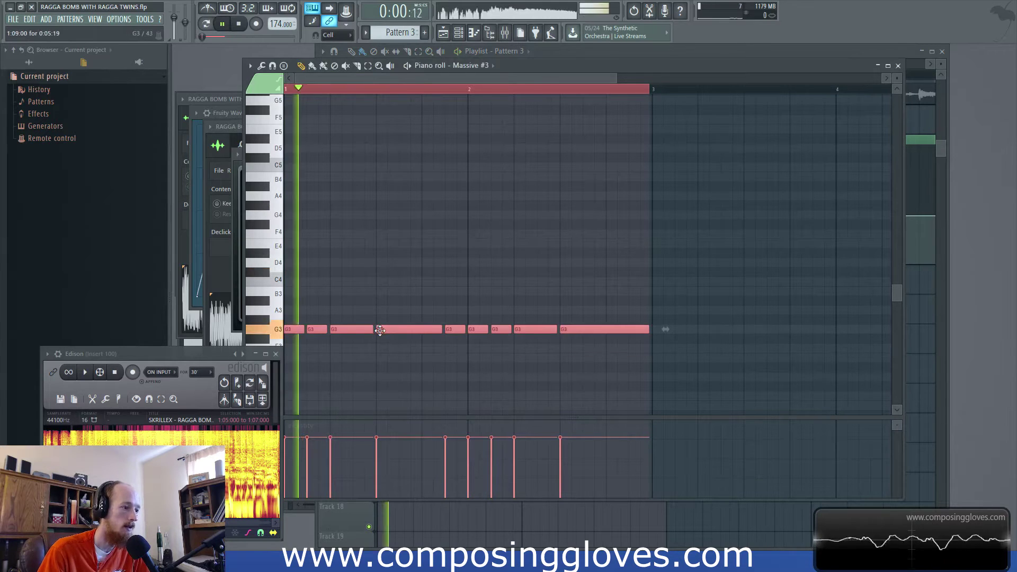
key("space")
Reopen Massive #3 and set Filter 1's Cutoff to 71 while the pattern plays.
key("F6")
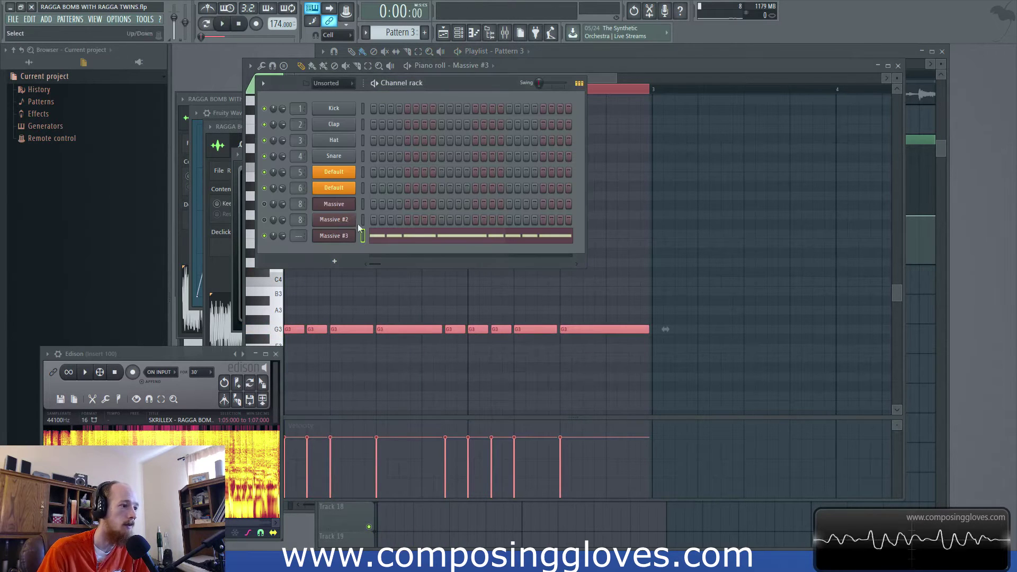
left_click(342, 236)
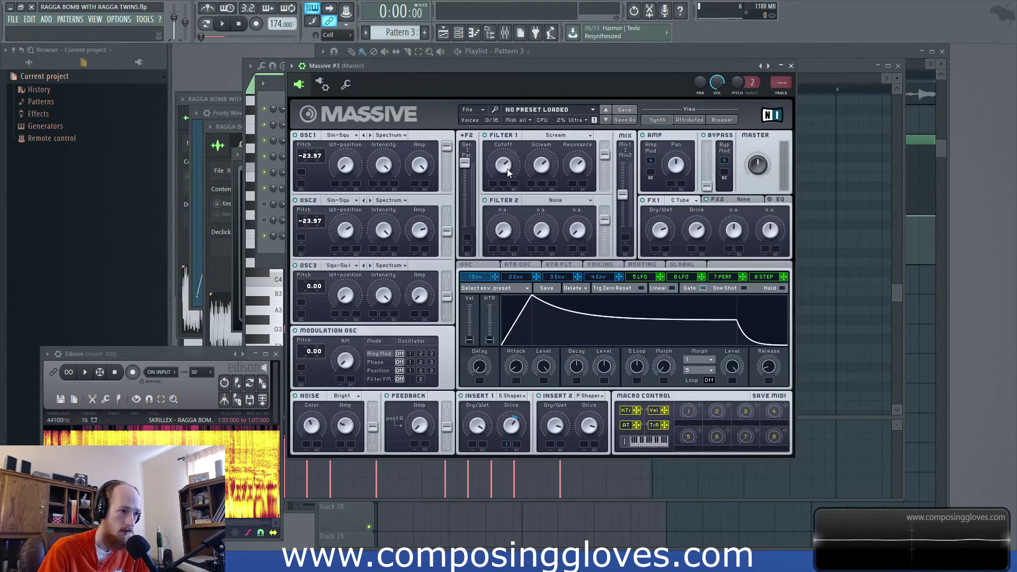
key("space")
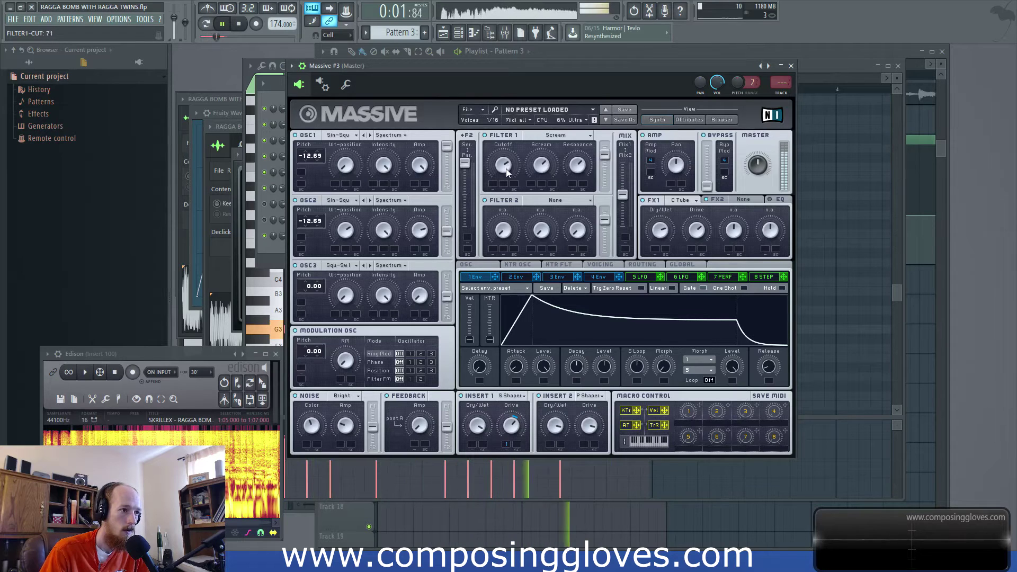
key("space")
Set Massive #3's noise Amp to 17 while listening to the pattern.
left_click(260, 67)
left_click(637, 72)
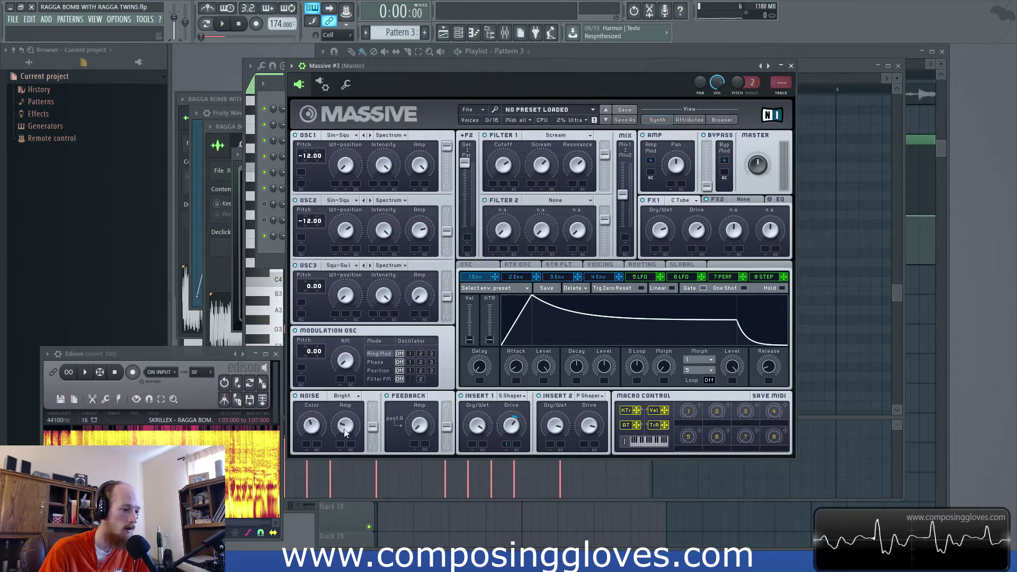
key("space")
mouse_move(344, 426)
left_mouse_down()
mouse_move(344, 434)
mouse_move(345, 425)
left_mouse_up()
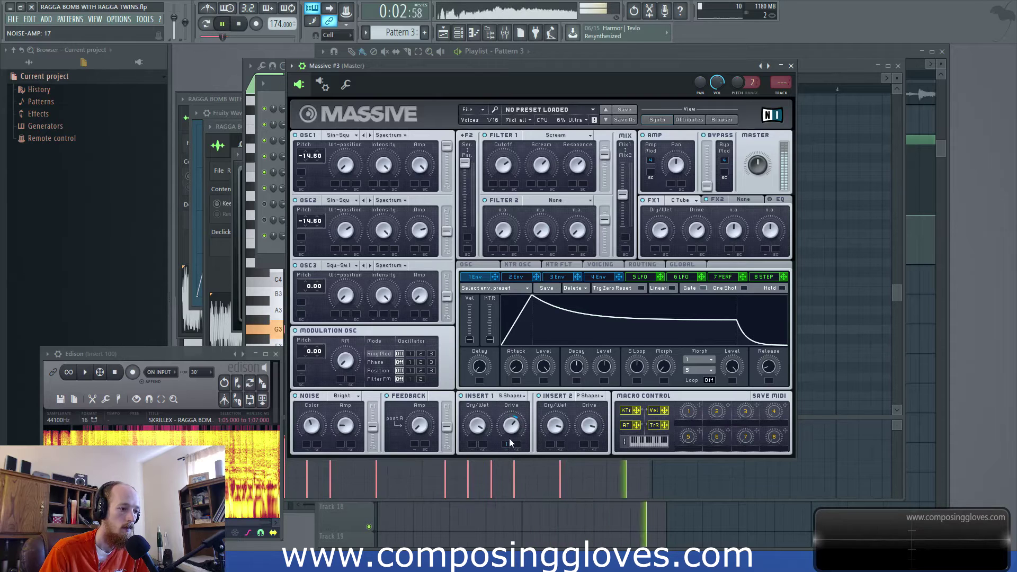
key("space")
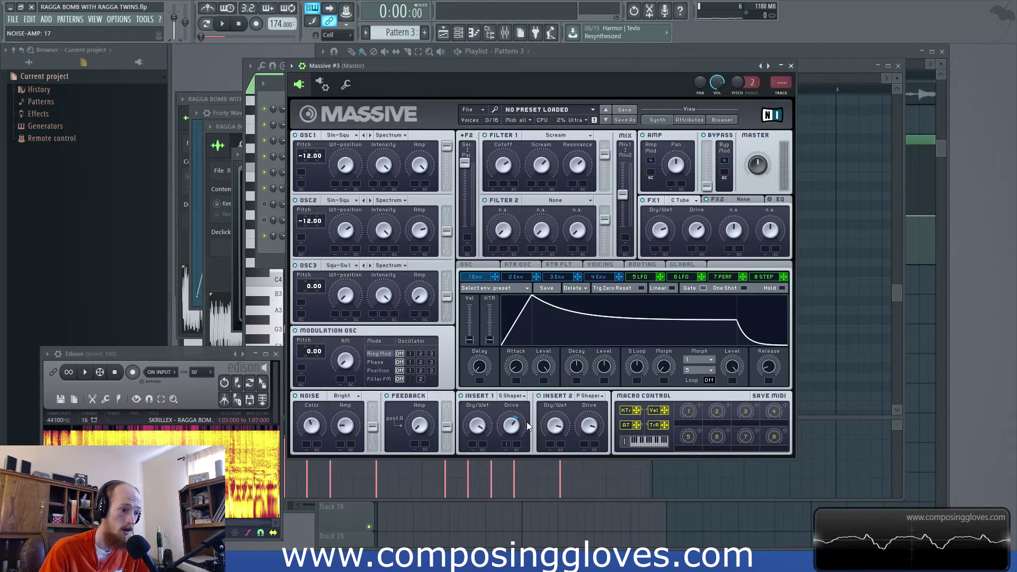
Assign the Massive #3 channel to free mixer track 11 and show that track in the mixer.
left_click(281, 165)
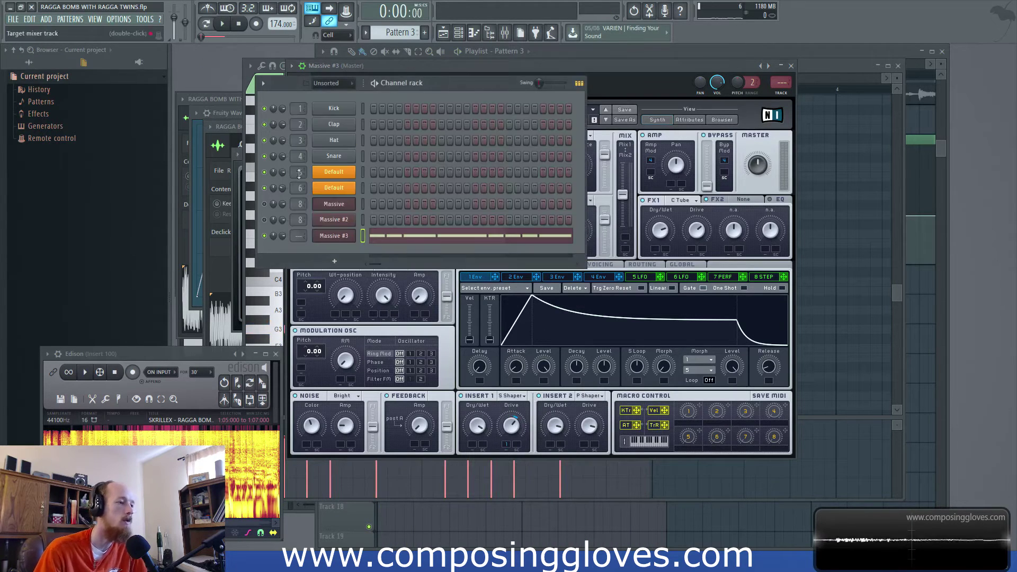
left_click(334, 236)
left_click(333, 237)
key("F9")
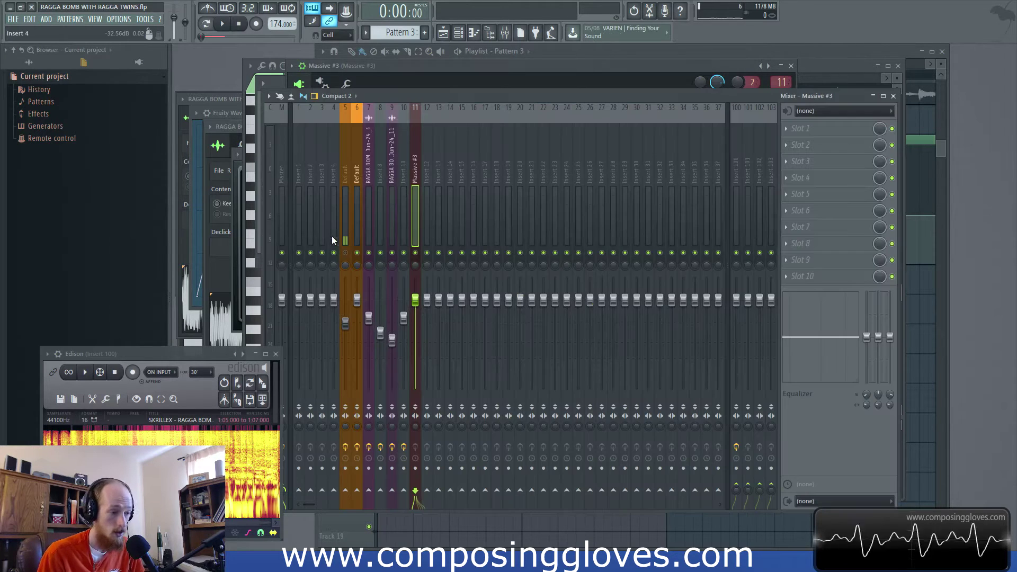
Load Fruity Parametric EQ 2 into slot 1 of the Massive #3 mixer track and reposition its window.
left_click(804, 130)
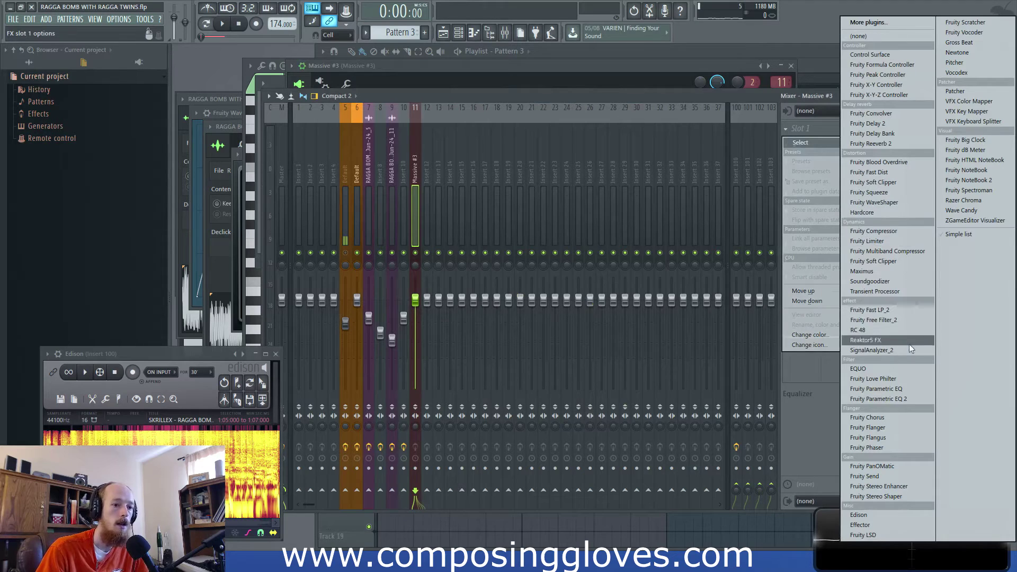
left_click(910, 398)
left_click_drag(305, 112, 403, 181)
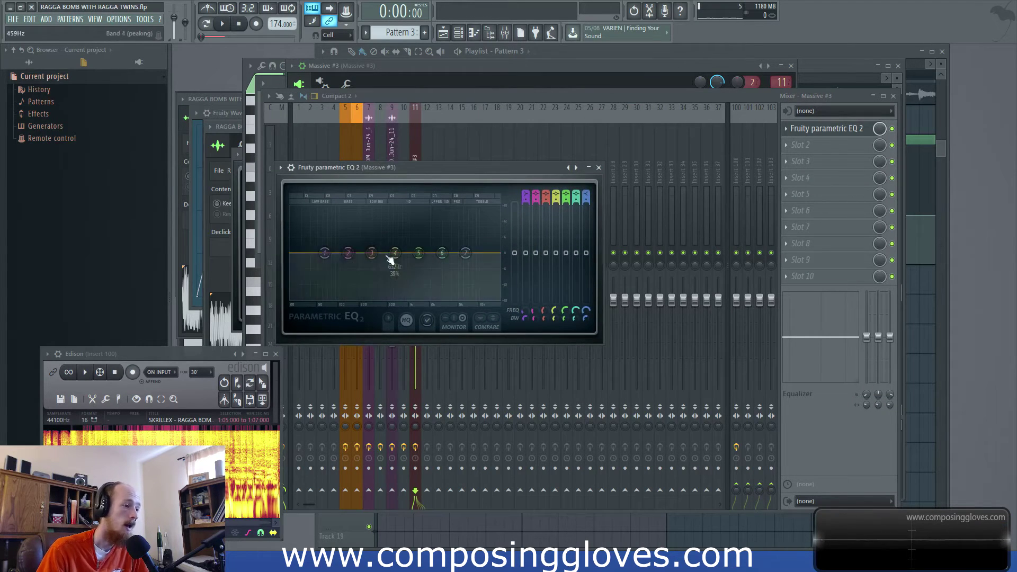
Cut EQ band 3 deeply in the bass range and lower bands 1 and 2 beside it, with band 2 at -2.5 dB and 191 Hz.
key("space")
left_click_drag(373, 261, 358, 293)
key("space")
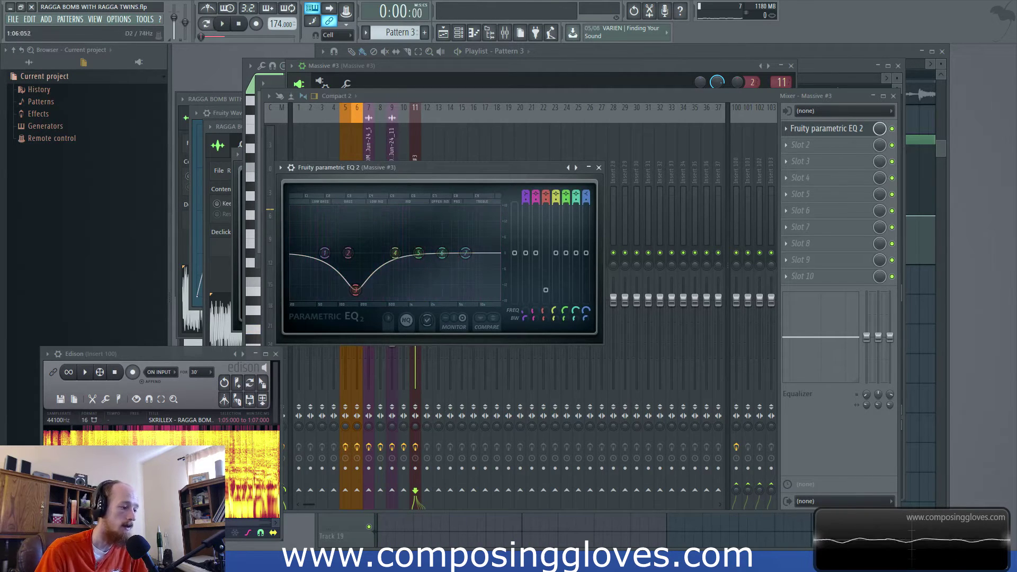
left_click_drag(325, 253, 327, 245)
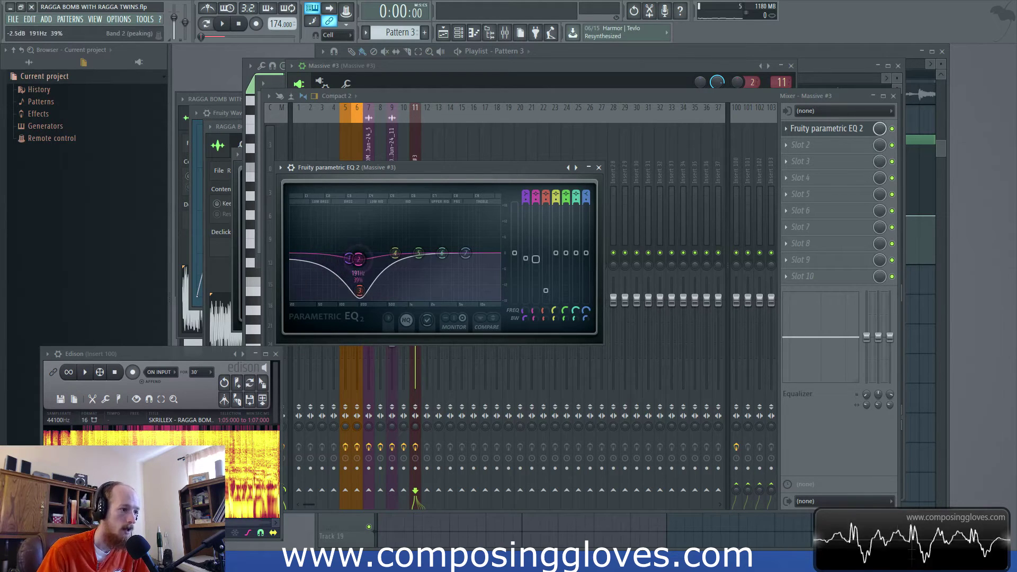
Boost EQ band 4 in the low mids and cut band 5 to -3.1 dB at 947 Hz with a 9% bandwidth.
left_click_drag(398, 255, 387, 235)
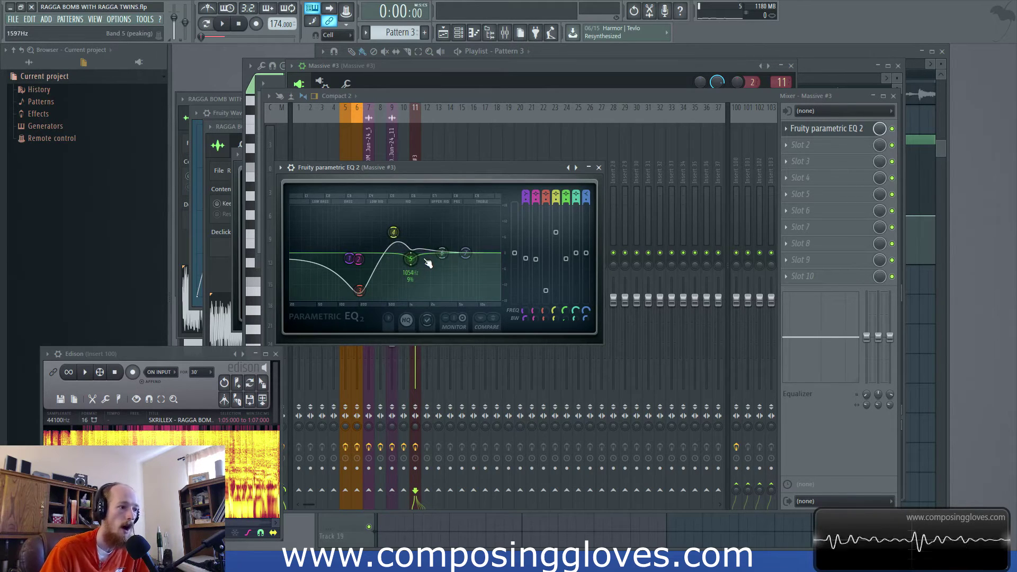
key("space")
left_click_drag(411, 260, 408, 266)
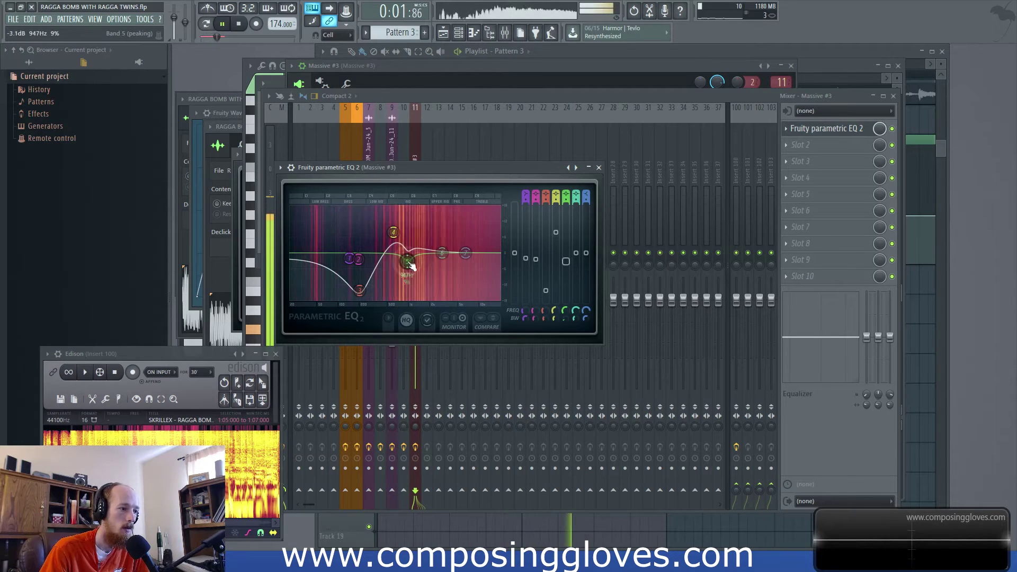
key("space")
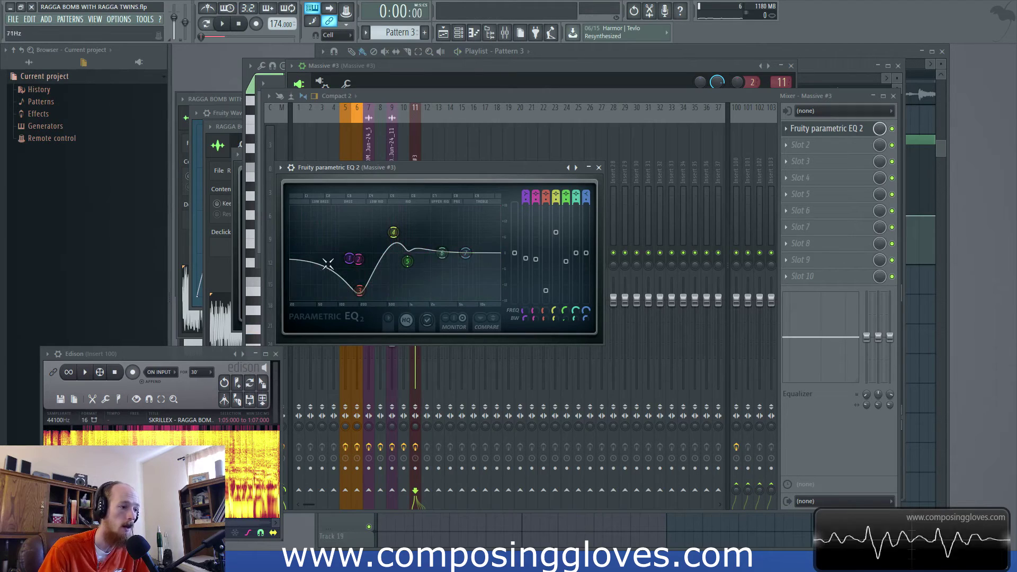
Move EQ band 1 down into the sub-bass near 0 dB and shape band 6 into a narrow notch near 3.1 kHz.
left_click_drag(343, 269, 313, 261)
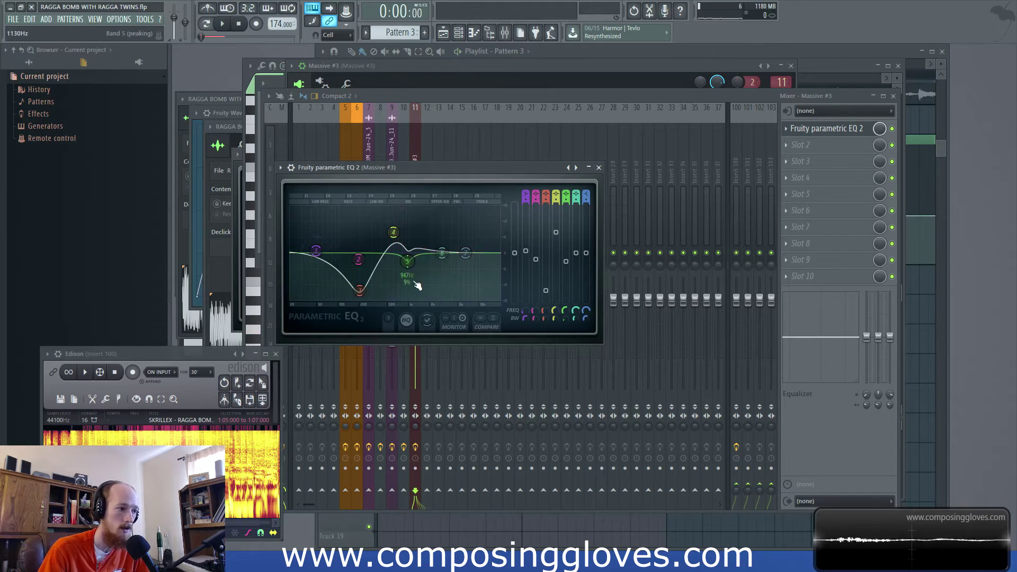
key("space")
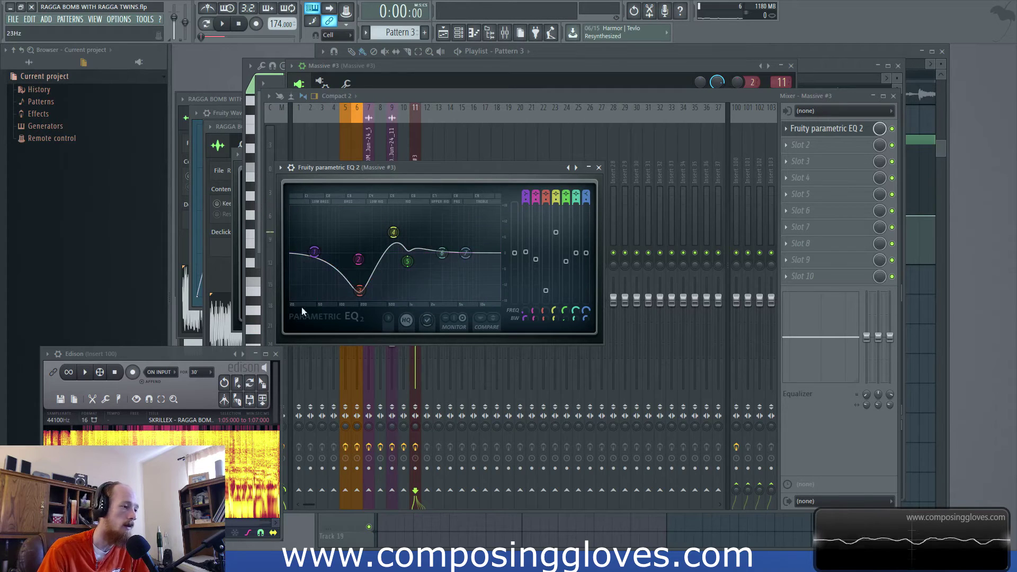
key("space")
left_click_drag(442, 253, 443, 263)
scroll(443, 263, "down", 5)
left_click_drag(443, 263, 442, 281)
scroll(442, 280, "up", 1)
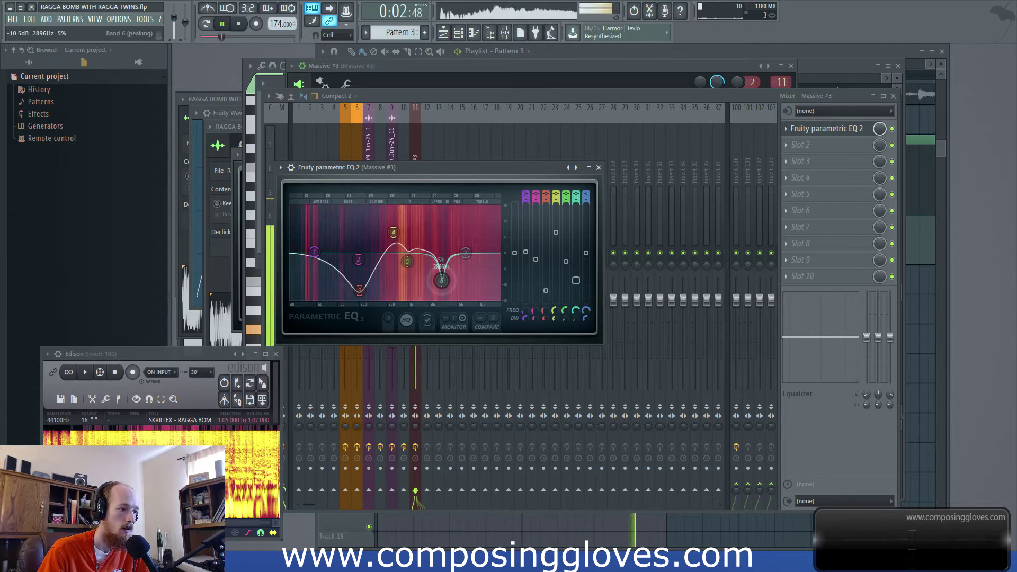
left_click_drag(466, 253, 445, 278)
scroll(442, 280, "down", 1)
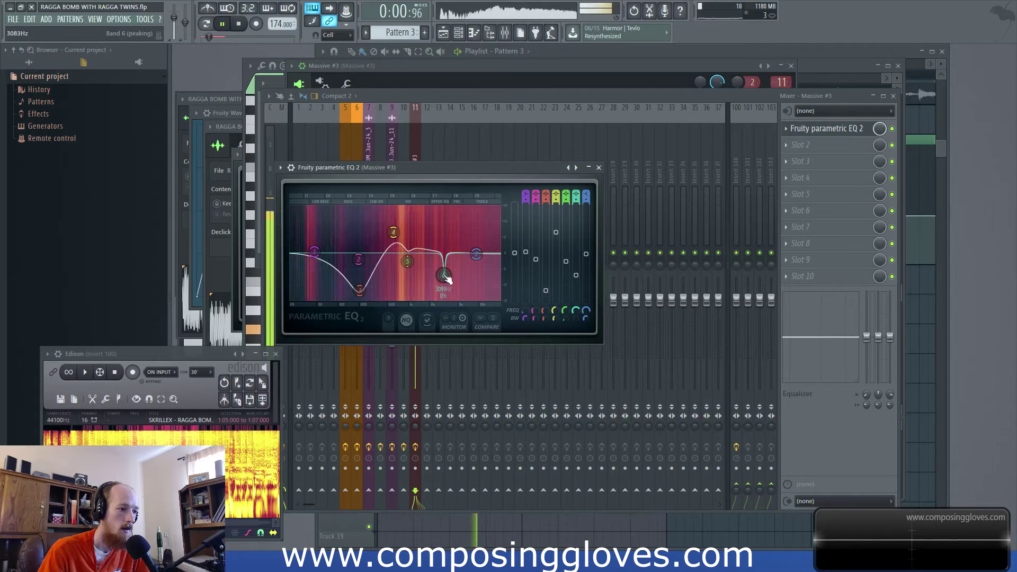
Shift EQ bands 3 and 4 lower in frequency and set band 5 to -4.0 dB at 794 Hz with a 5% bandwidth.
left_click_drag(359, 290, 349, 289)
left_click_drag(393, 232, 408, 263)
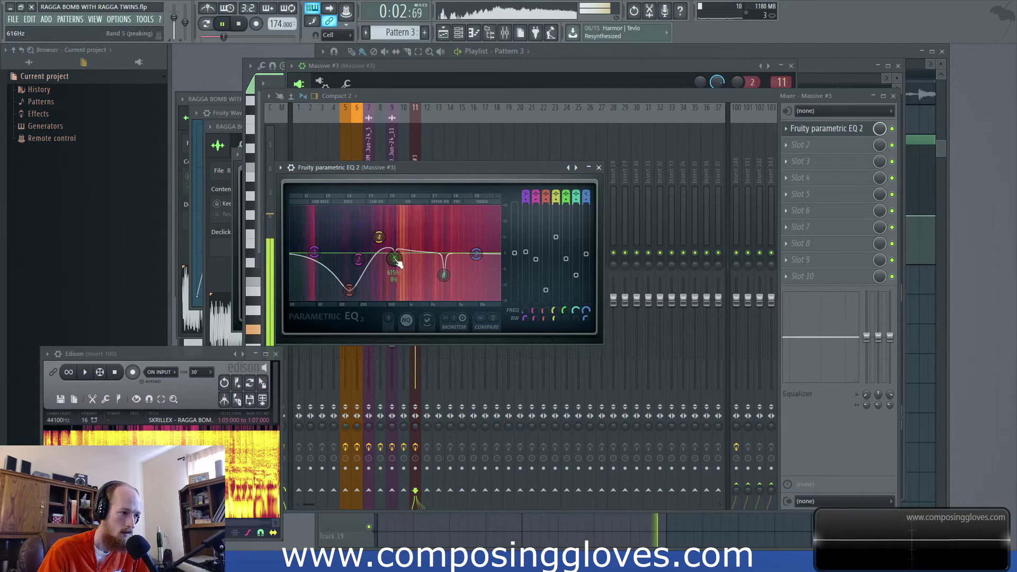
left_click_drag(398, 263, 407, 272)
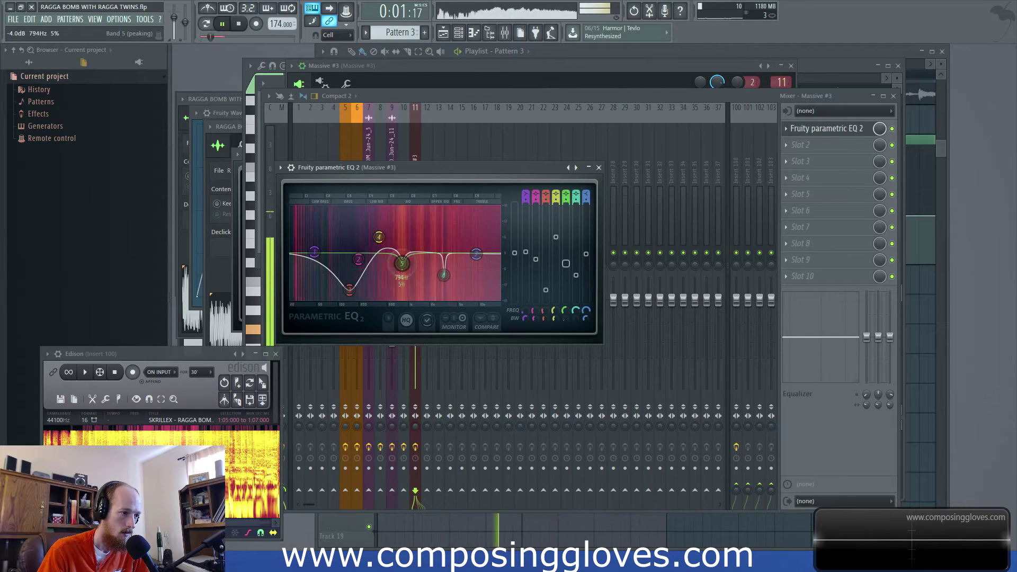
Make EQ band 6's notch shallower and shift it down to about 2420 Hz.
key("space")
scroll(379, 239, "up", 5)
key("space")
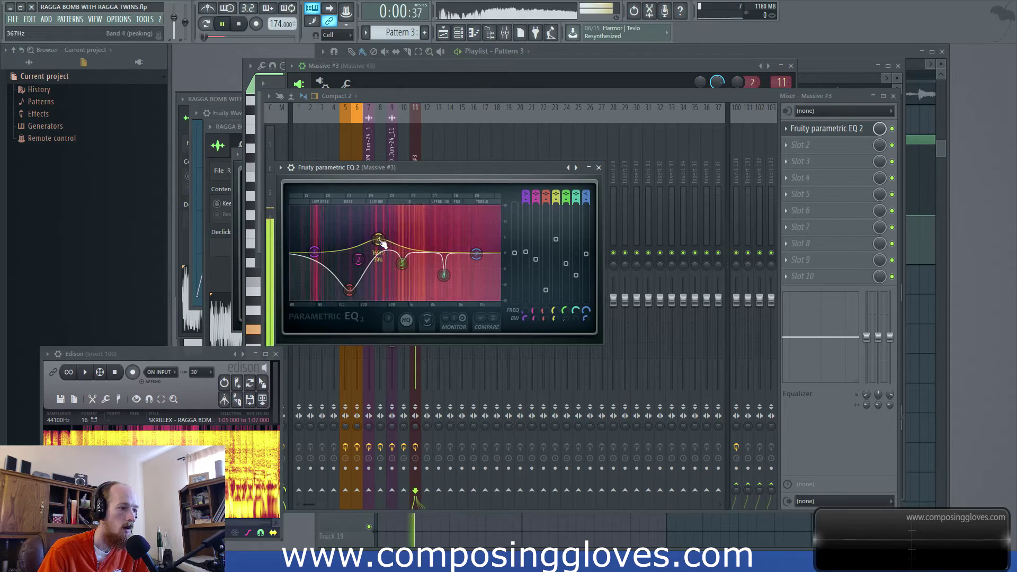
left_click_drag(440, 272, 436, 263)
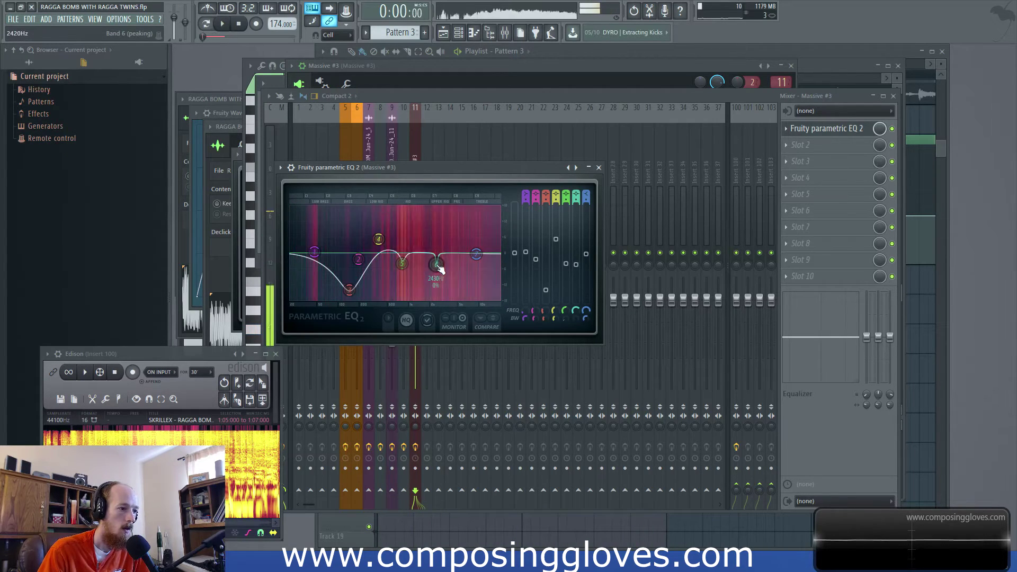
key("space")
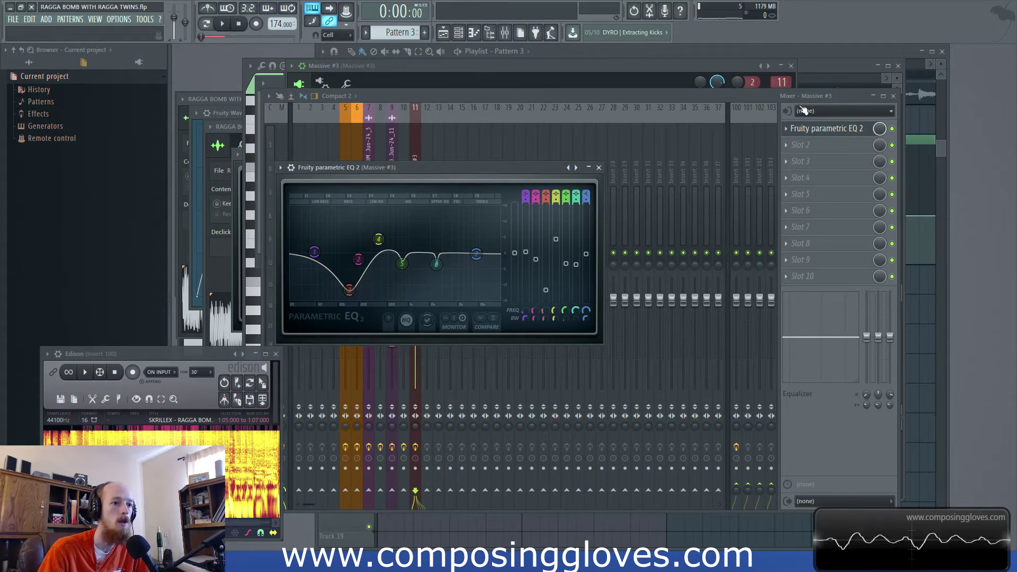
Load Fruity WaveShaper into effect slot 2 of the Massive #3 mixer track.
left_click(748, 95)
left_click(788, 145)
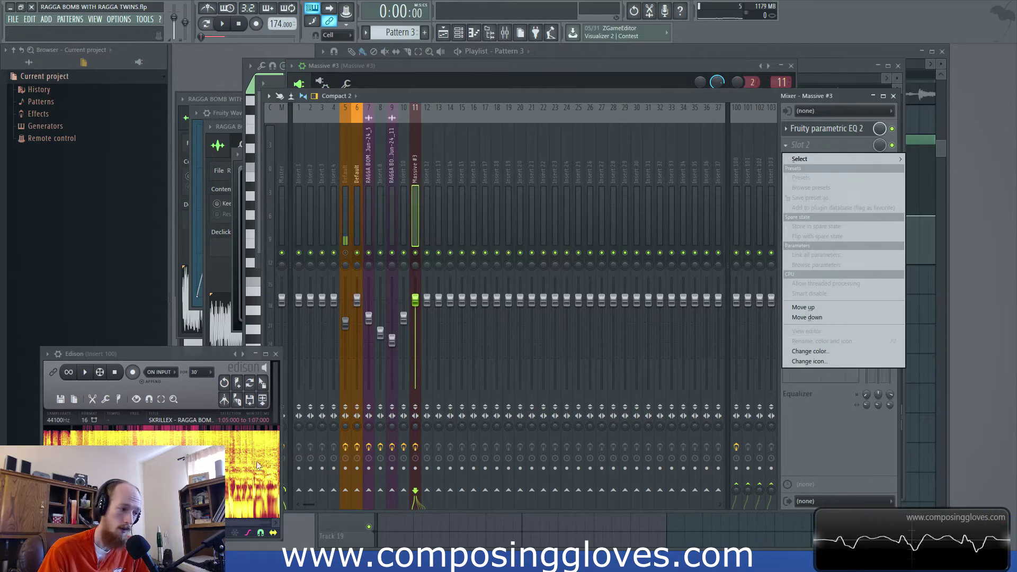
mouse_move(854, 151)
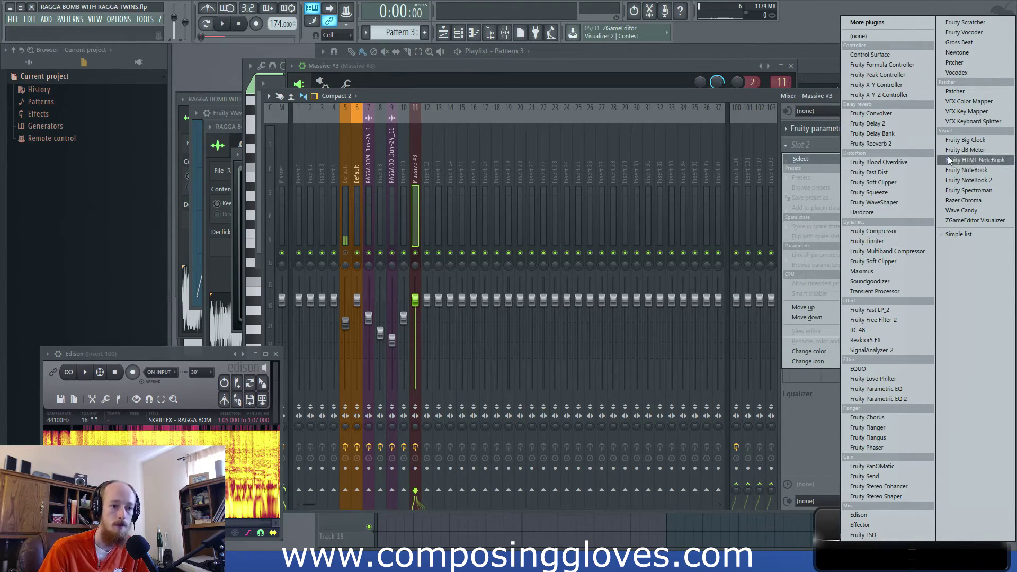
left_click(894, 202)
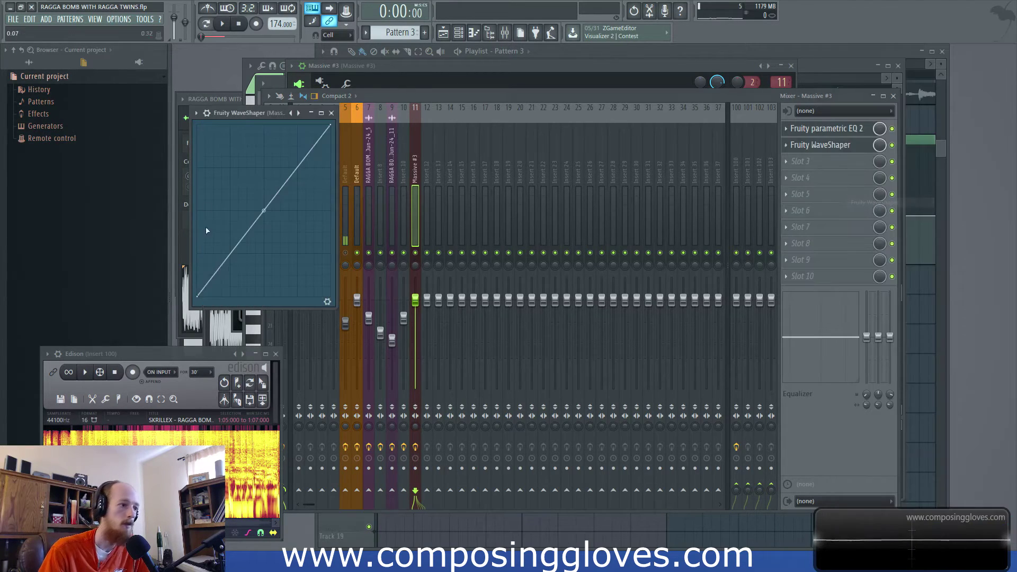
Add a raised point in the low-level part of the waveshaper curve and adjust the segment above it while auditioning.
right_click(234, 233)
left_click_drag(280, 178, 280, 155)
key("space")
left_click_drag(231, 236, 224, 232)
left_click_drag(280, 155, 276, 177)
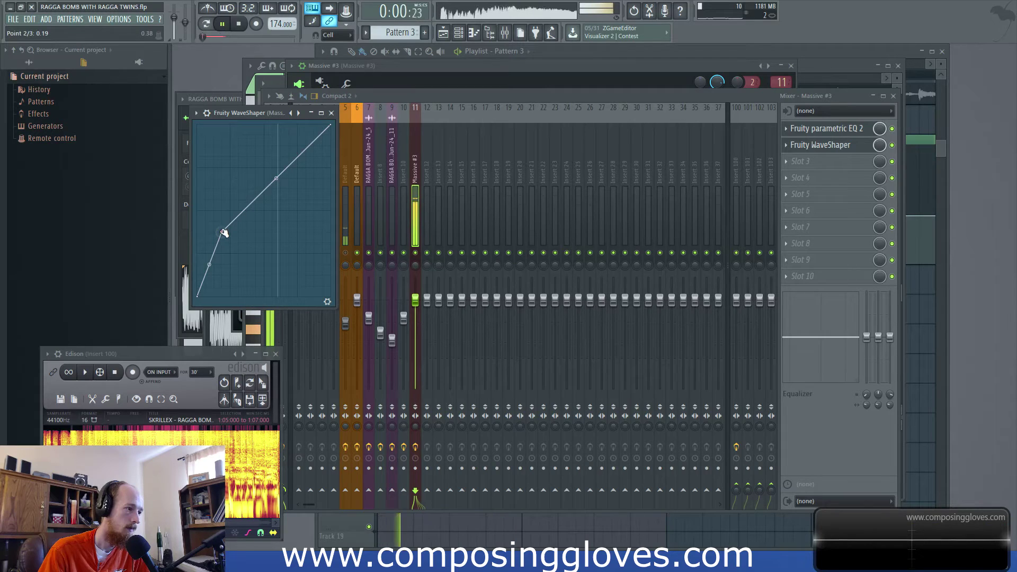
left_click_drag(225, 233, 225, 224)
key("space")
Lower the Massive #3 track's volume fader and fine-tune the upper segment of the waveshaper curve during playback.
left_click(415, 160)
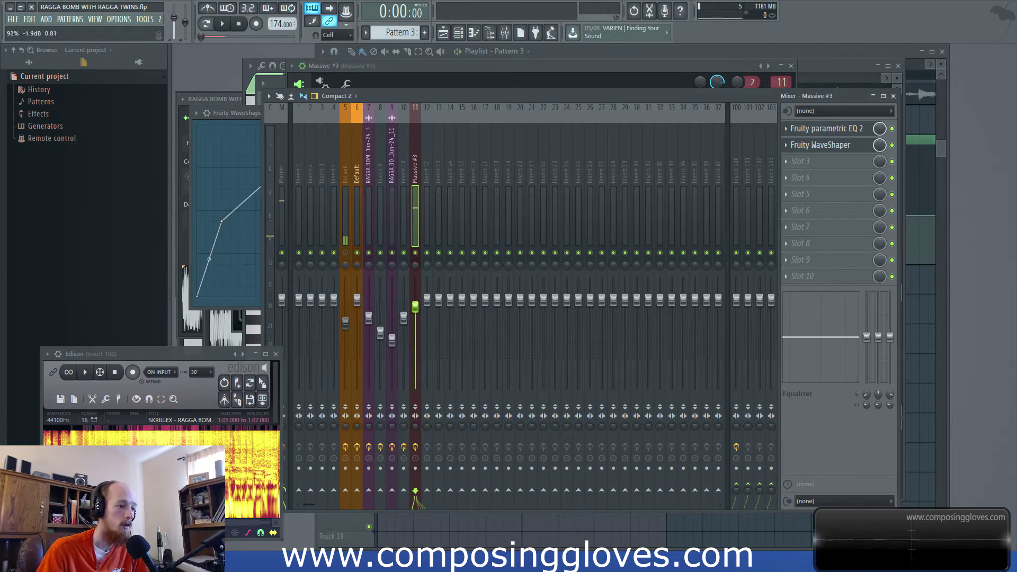
left_click(242, 113)
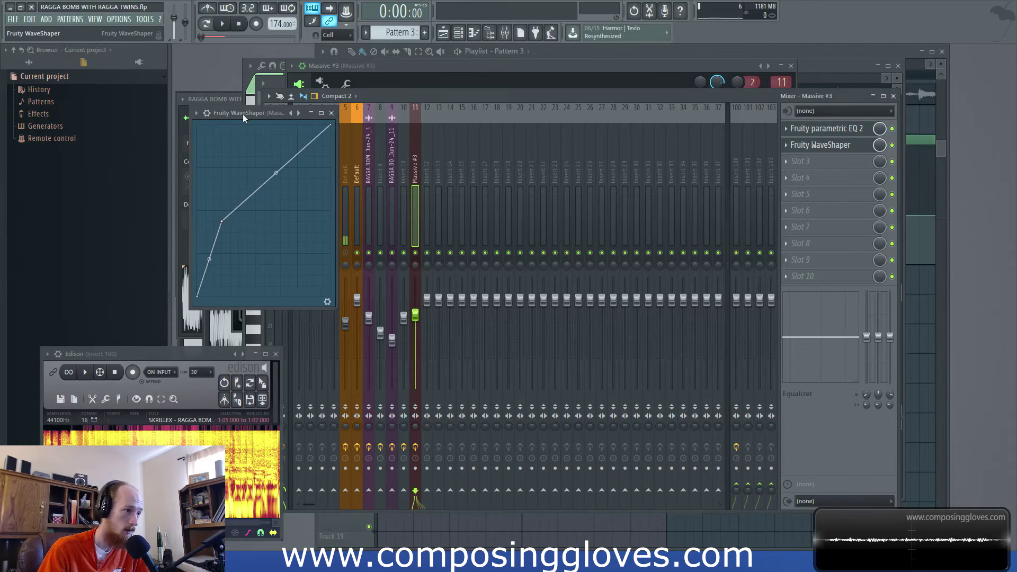
key("space")
mouse_move(278, 175)
left_mouse_down()
mouse_move(276, 201)
mouse_move(276, 176)
left_mouse_up()
key("space")
left_click(415, 168)
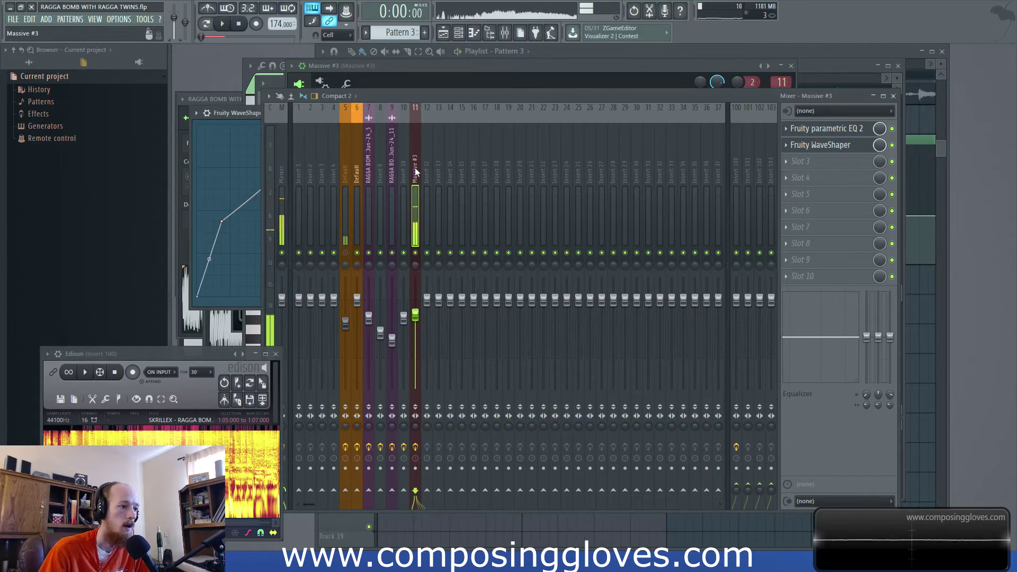
Open the Massive #3 synth and reduce the dry/wet amount of its C Tube effect in FX1.
left_click(690, 52)
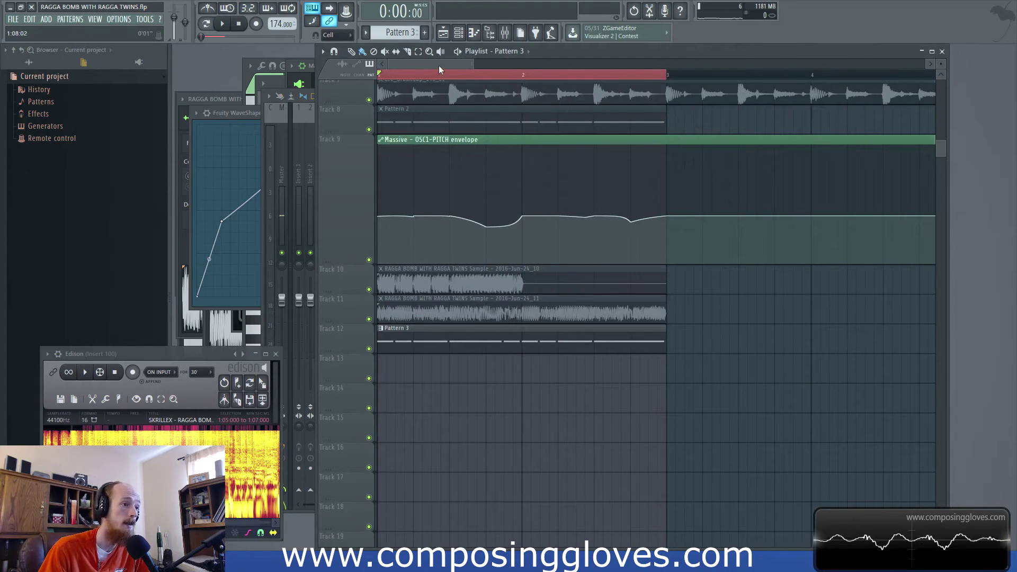
left_click(262, 84)
left_click(334, 236)
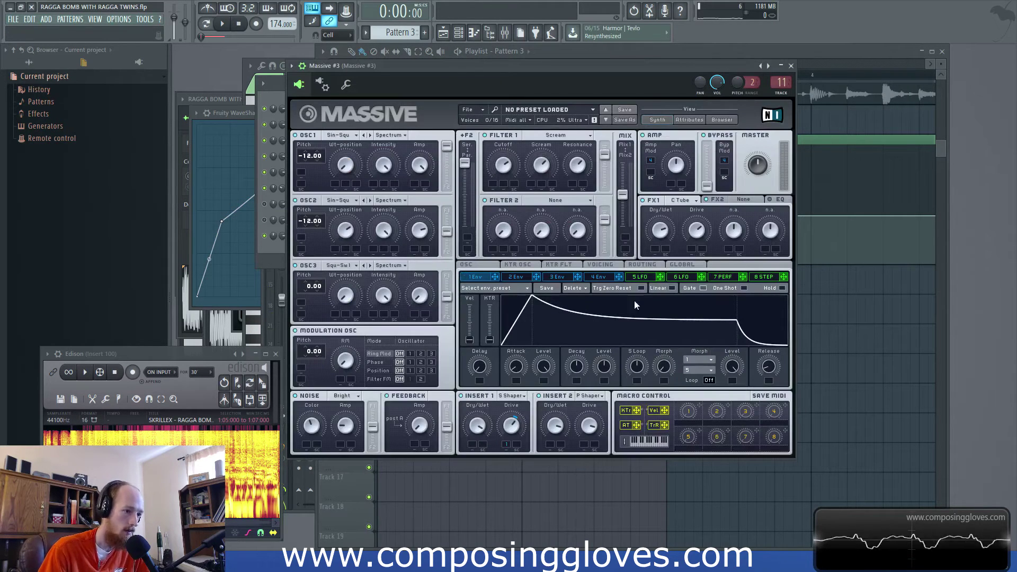
key("space")
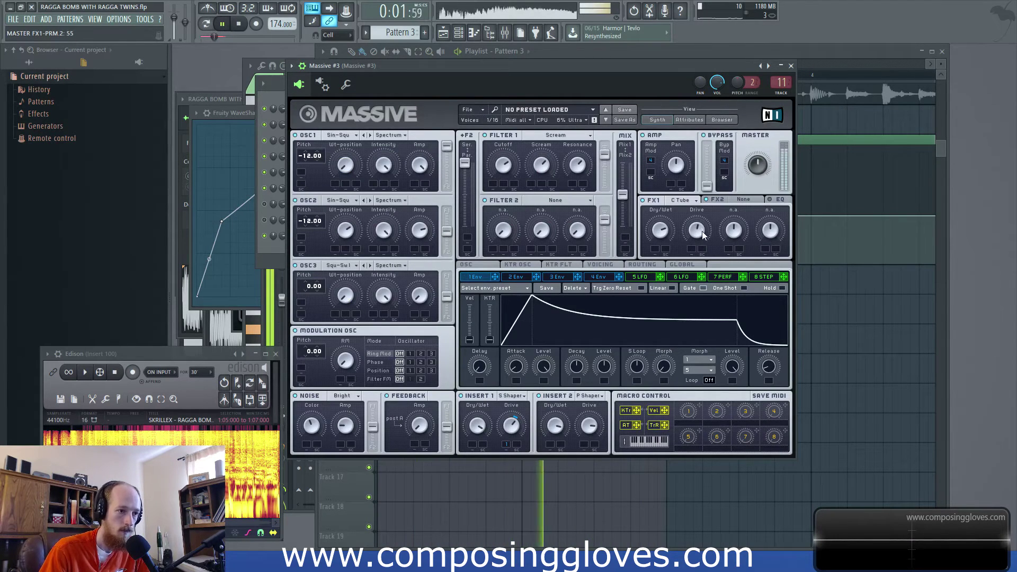
left_click_drag(671, 248, 663, 218)
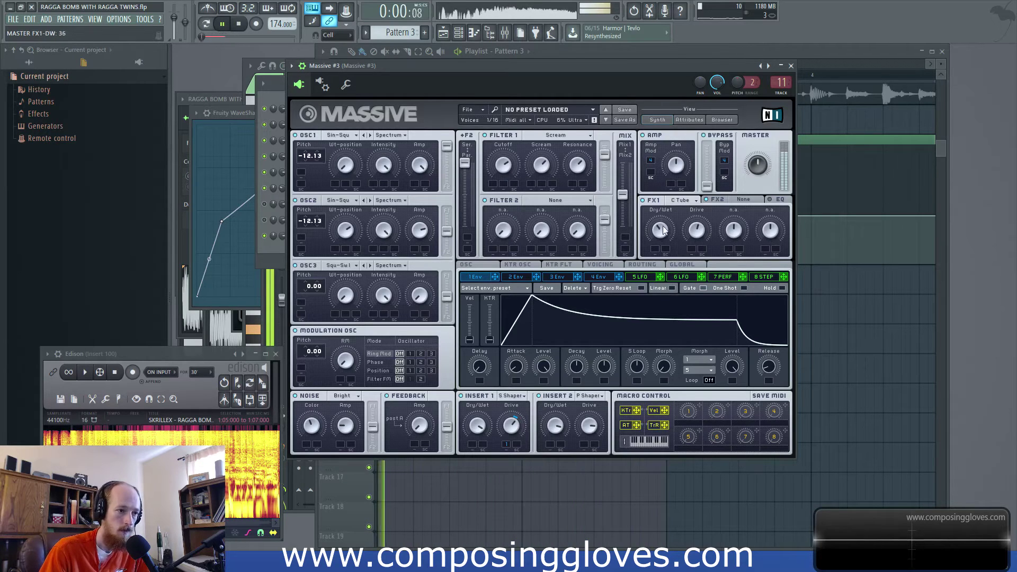
Set Massive's noise amp to 18 and the Filter 1 cutoff to 70, auditioning the bass.
left_click(342, 425)
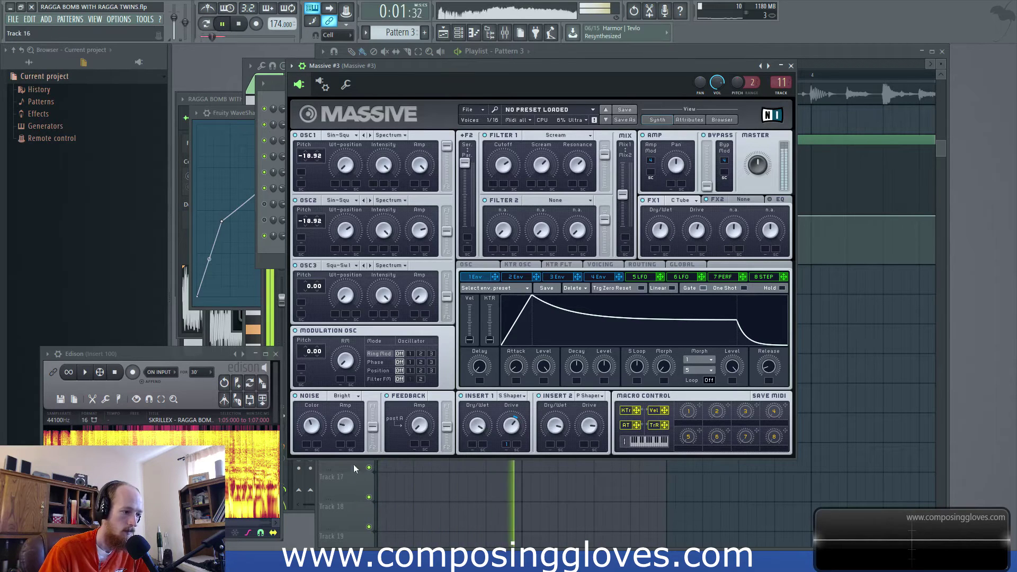
left_click_drag(344, 425, 343, 428)
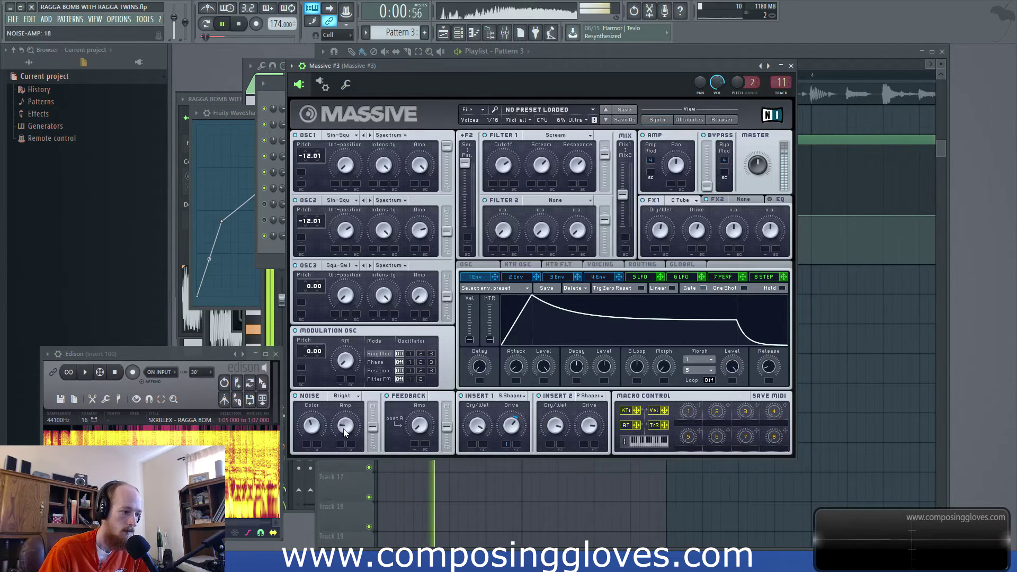
left_click(505, 165)
left_click_drag(504, 166, 505, 171)
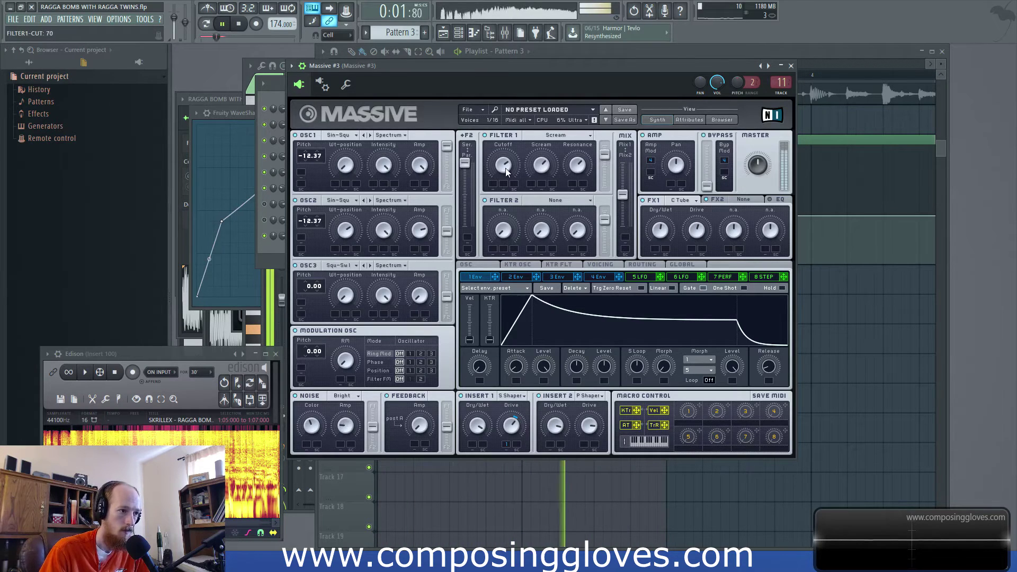
key("space")
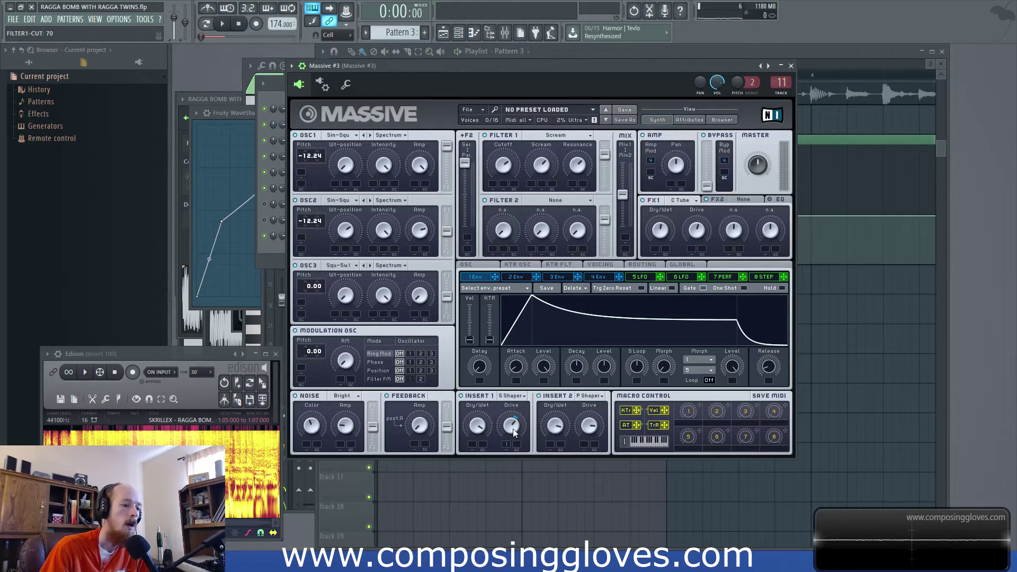
key("space")
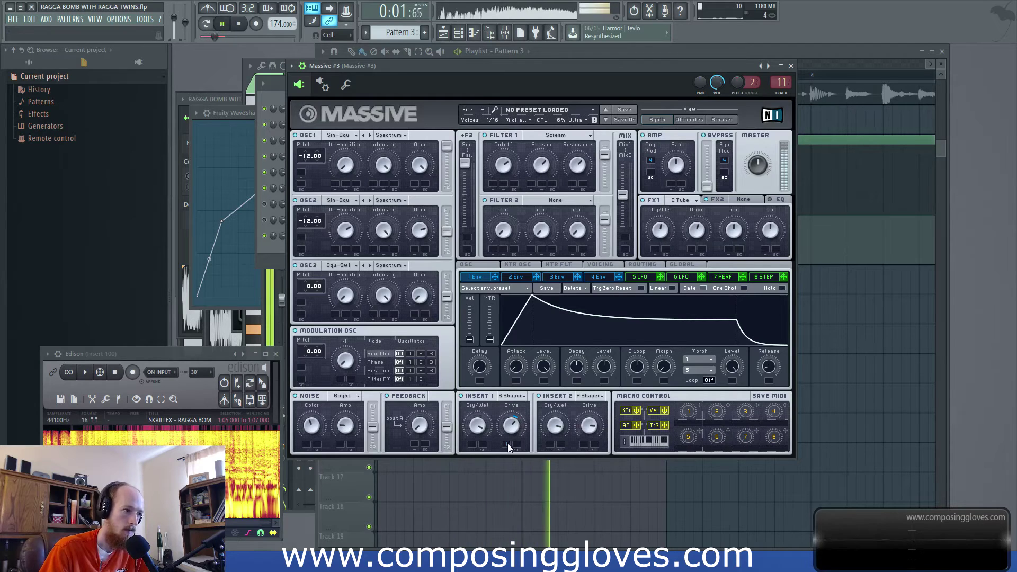
key("space")
Unmute the Lev_Drumloop_140_05 clip in the playlist and audition the bass together with the drums.
left_click(562, 52)
mouse_move(484, 241)
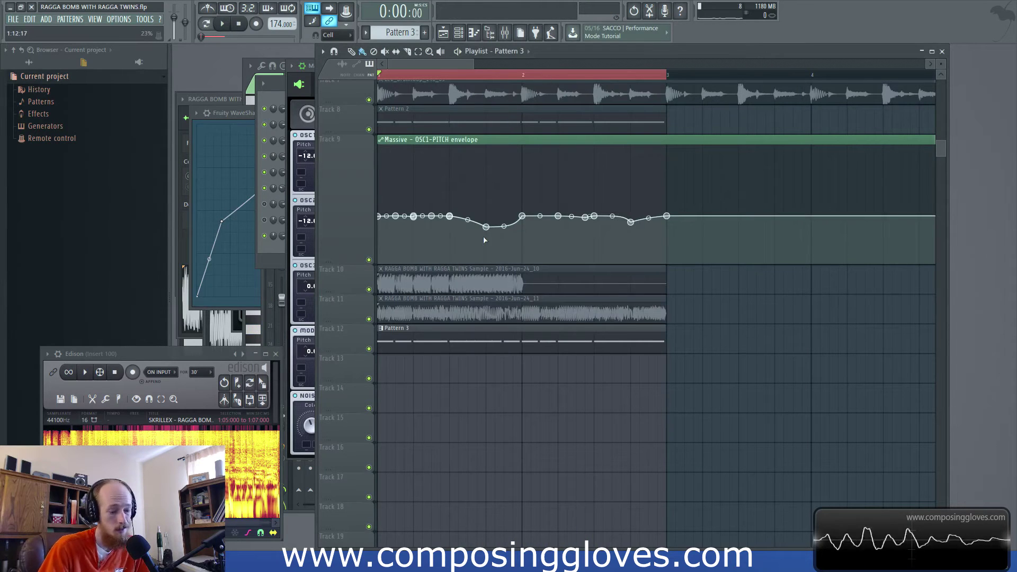
scroll(476, 201, "up", 2)
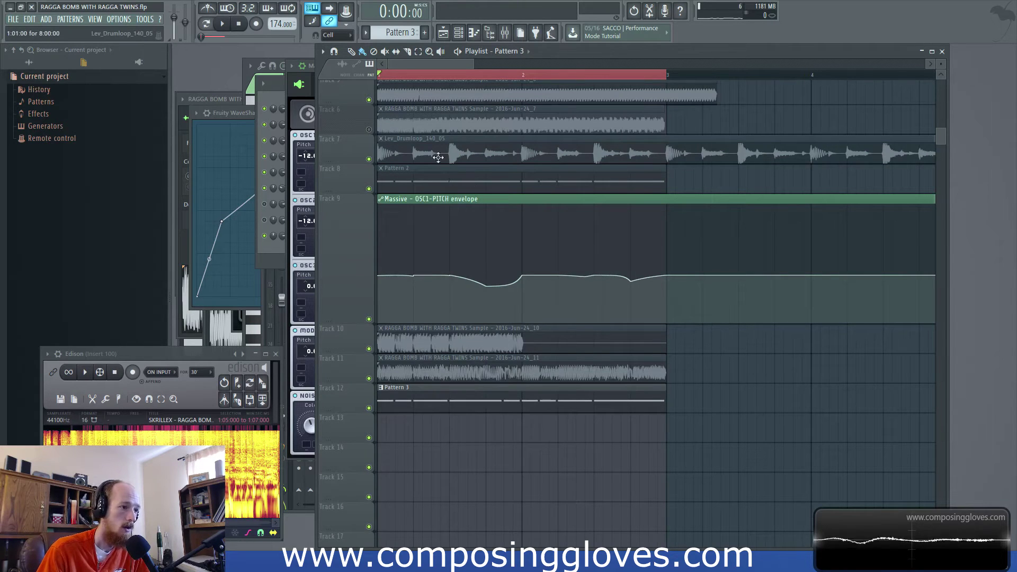
key("space")
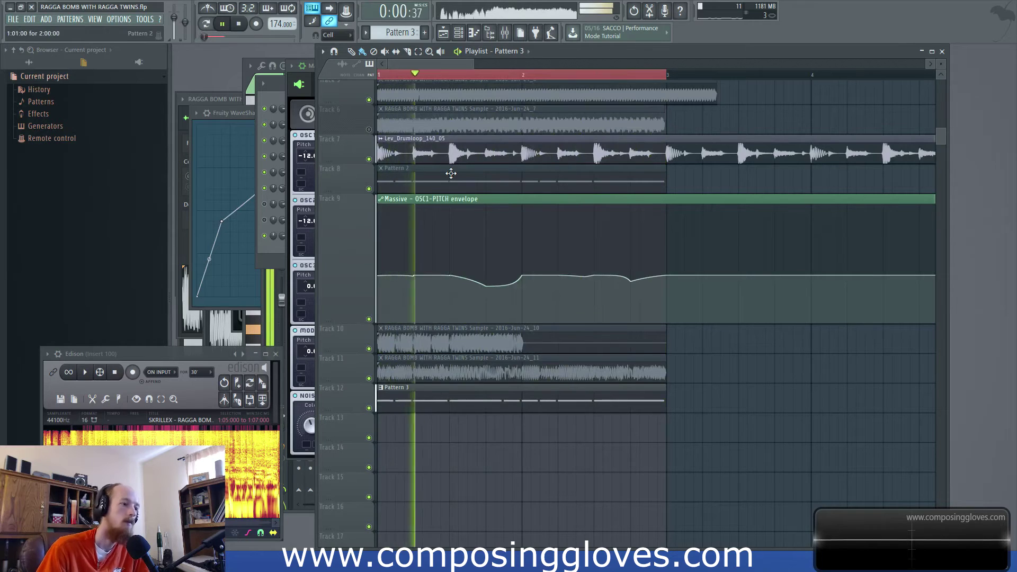
key("space")
Load a second Fruity parametric EQ 2 into slot 3 and test a band 4 midrange boost before flattening it.
key("F9")
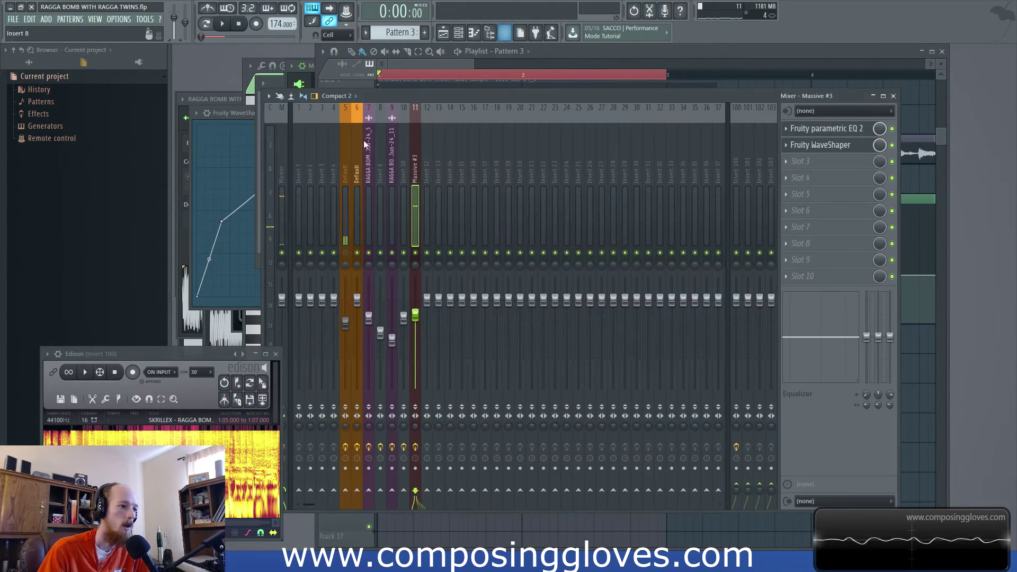
left_click(835, 160)
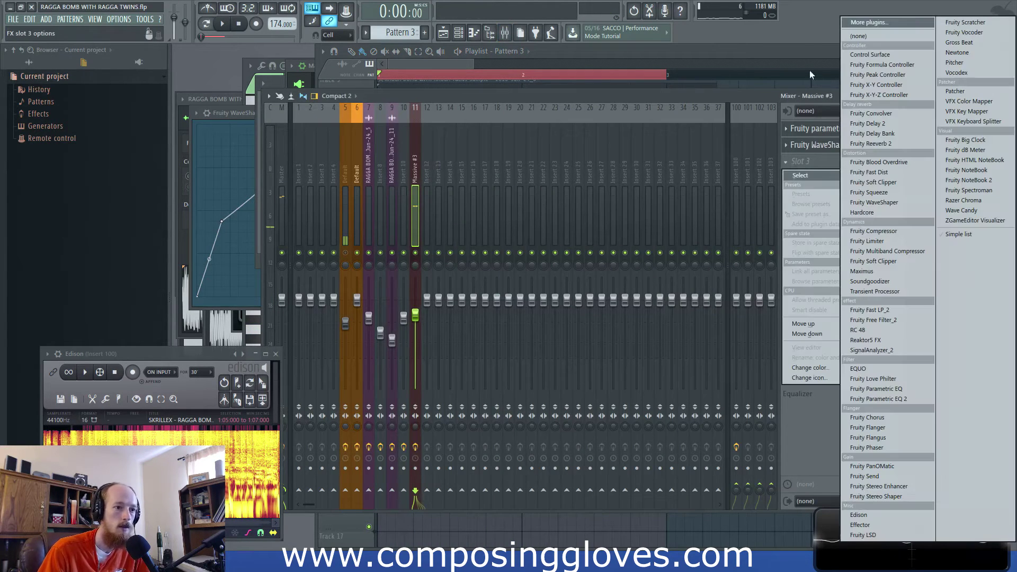
left_click(918, 396)
key("space")
left_click_drag(325, 212, 354, 189)
key("space")
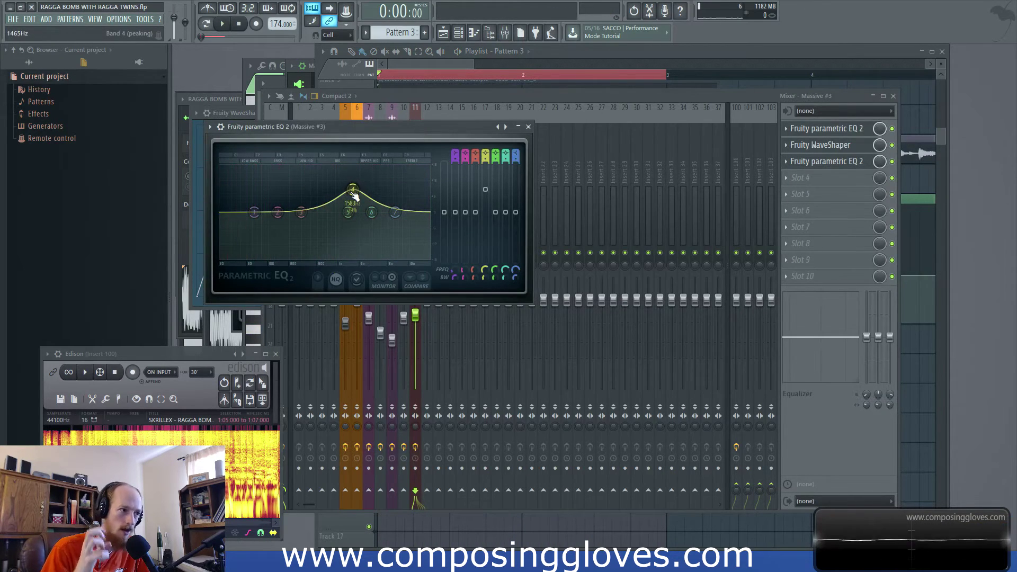
left_click_drag(354, 194, 312, 212)
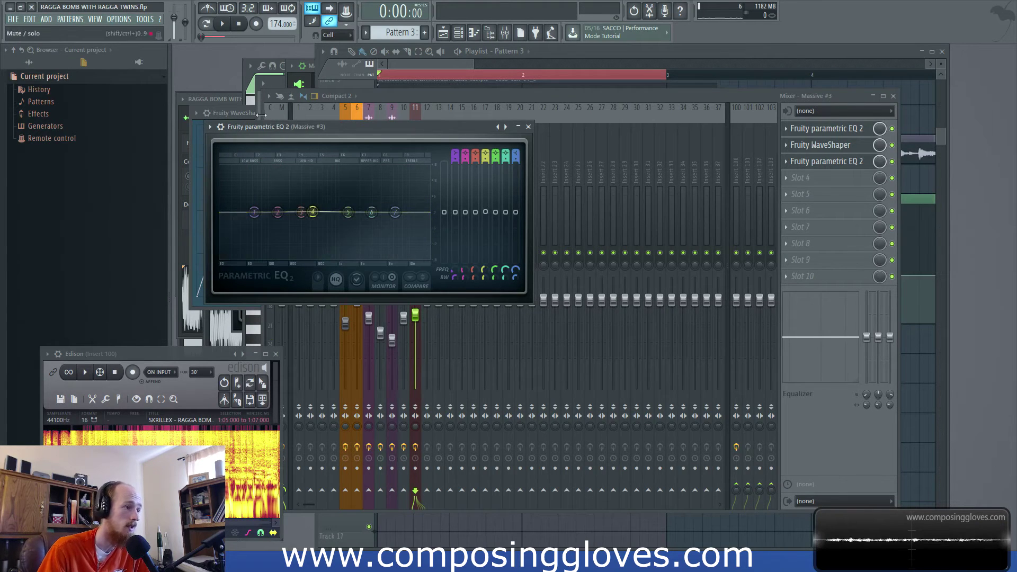
Lower the Massive #3 fader and shape the second EQ with a deep band 5 bass cut and boosts on bands 3 and 4.
key("F6")
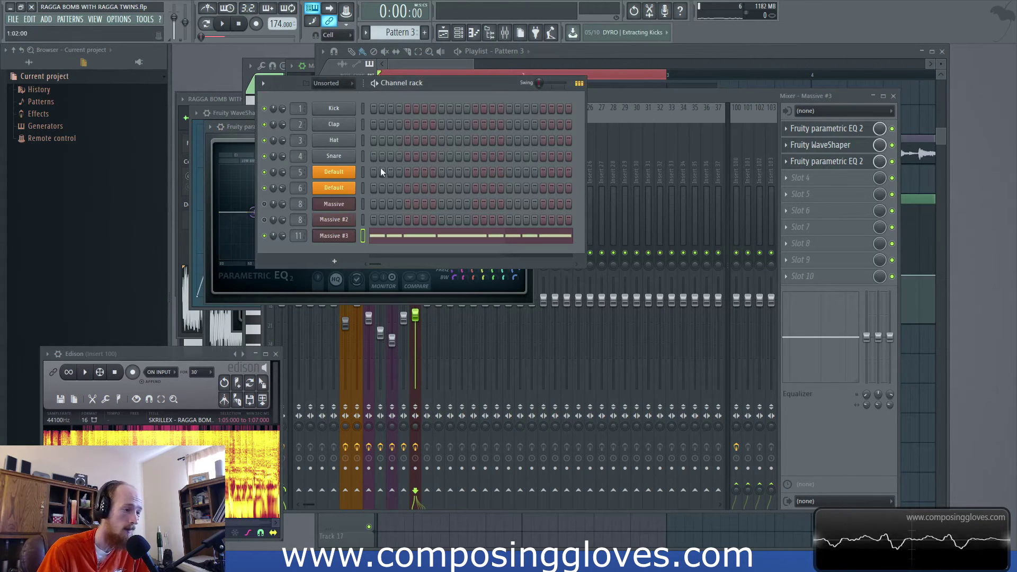
left_click(233, 289)
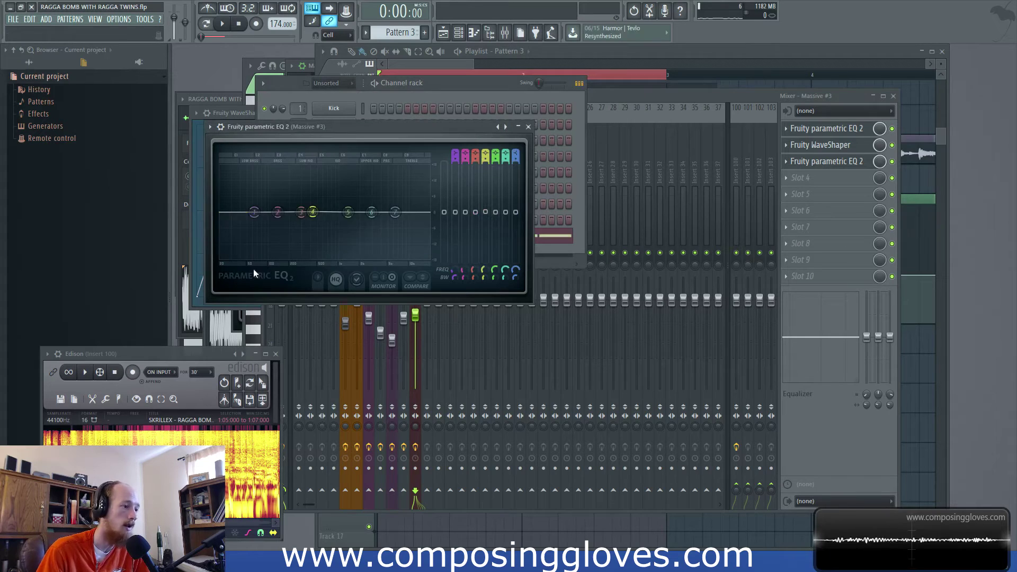
key("F9")
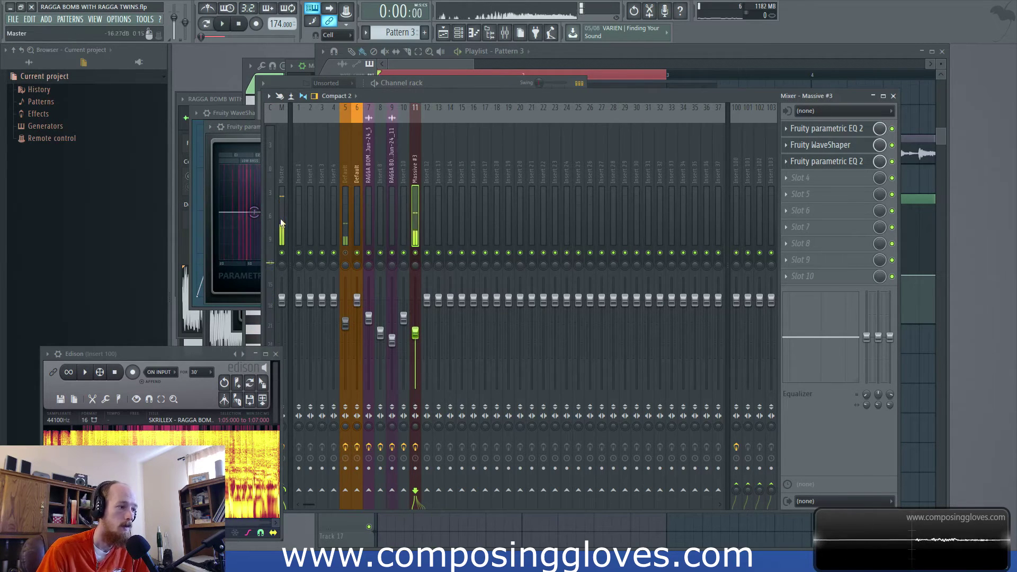
left_click(208, 253)
key("space")
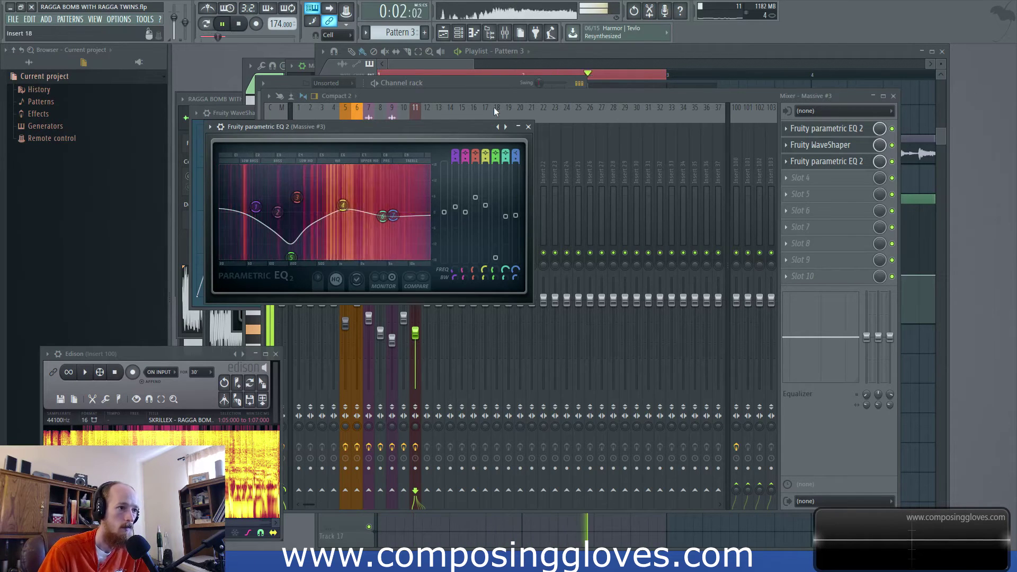
Raise the Massive #3 fader, move the second EQ's band 4 to about 886 Hz and make band 5's cut shallower and higher.
left_click(416, 342)
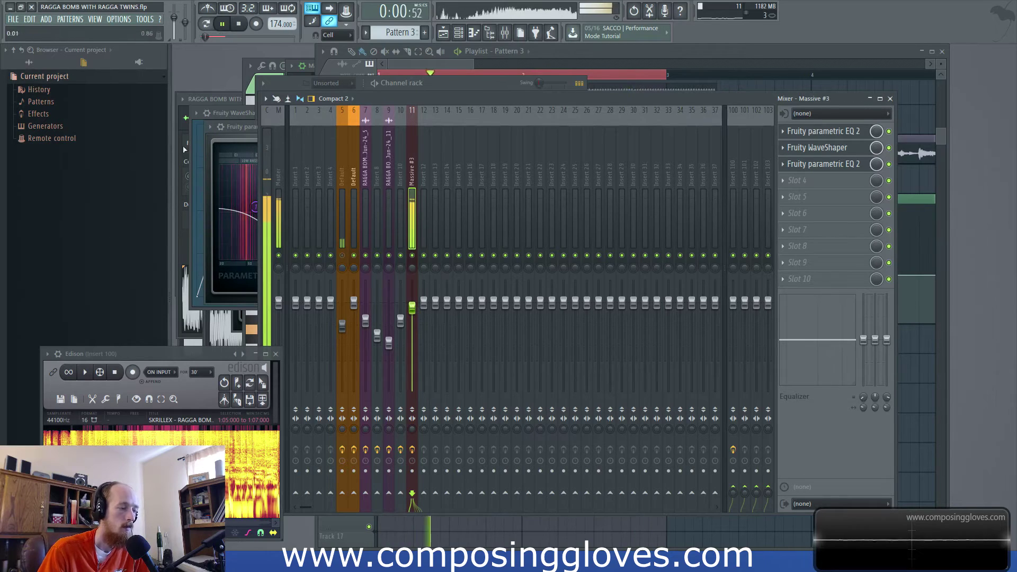
left_click(235, 127)
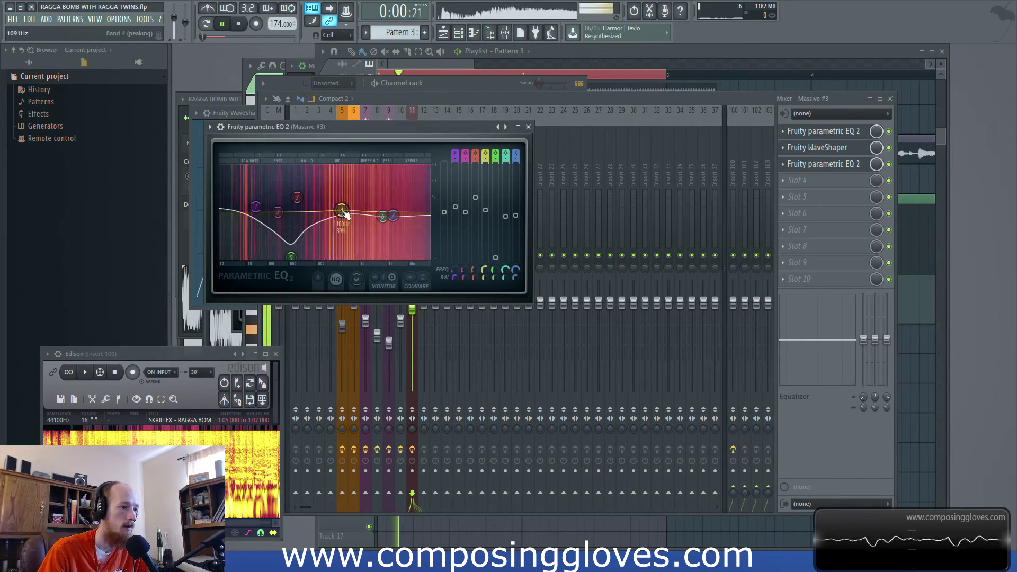
left_click_drag(344, 214, 338, 218)
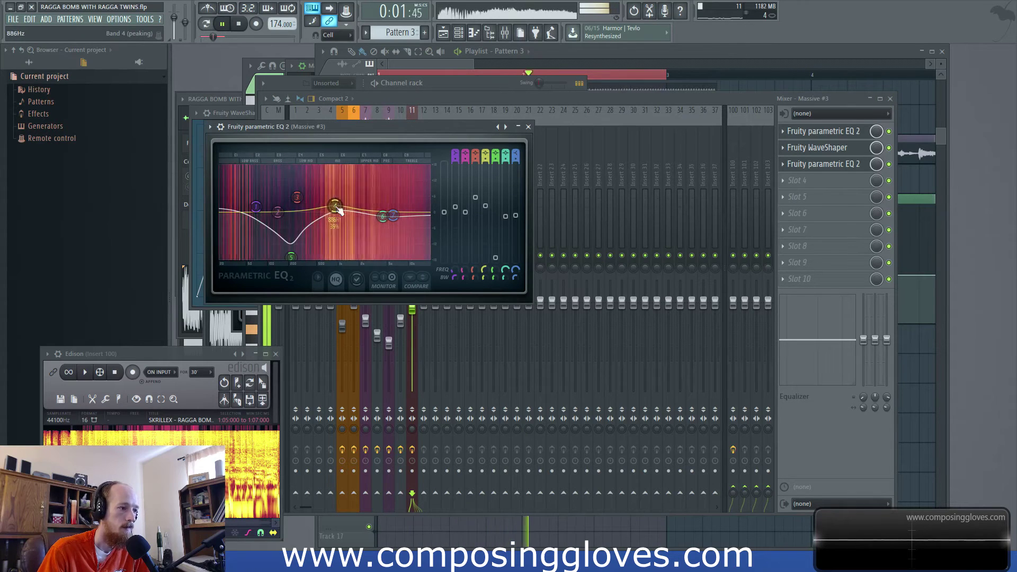
left_click_drag(295, 257, 305, 231)
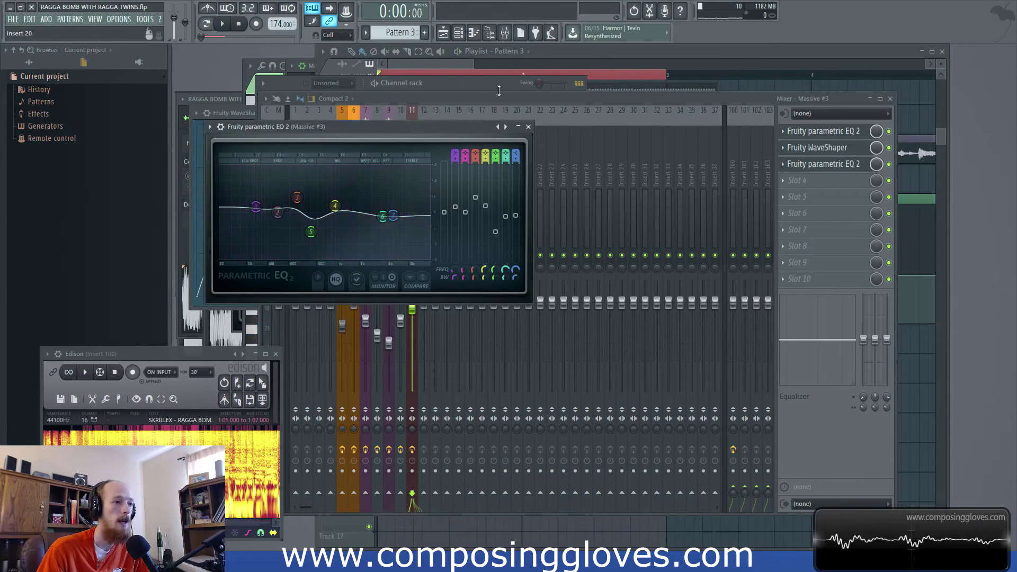
left_click(437, 65)
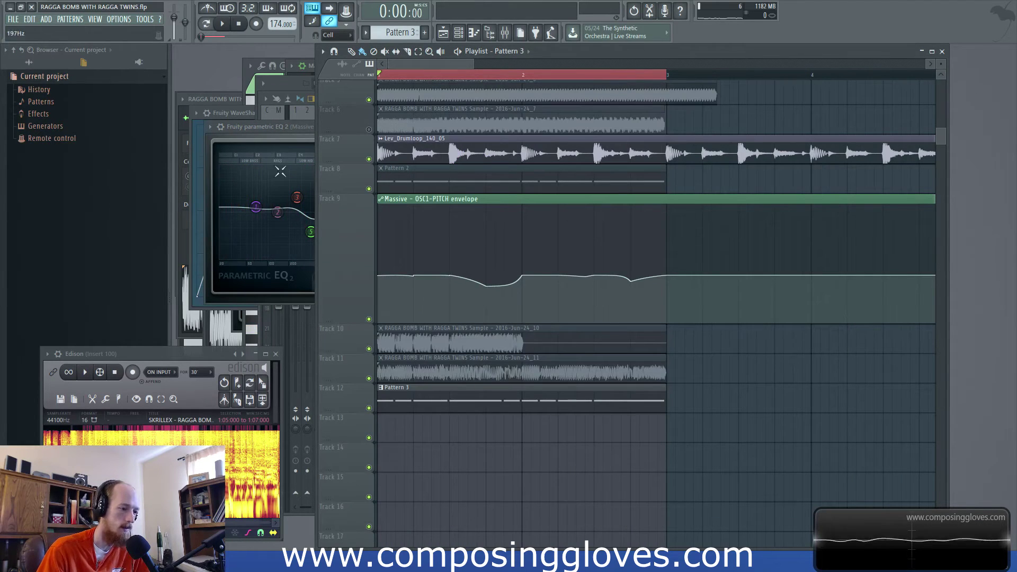
Open Pattern 3's Massive #3 notes and transpose all of them up to B3.
left_click(286, 83)
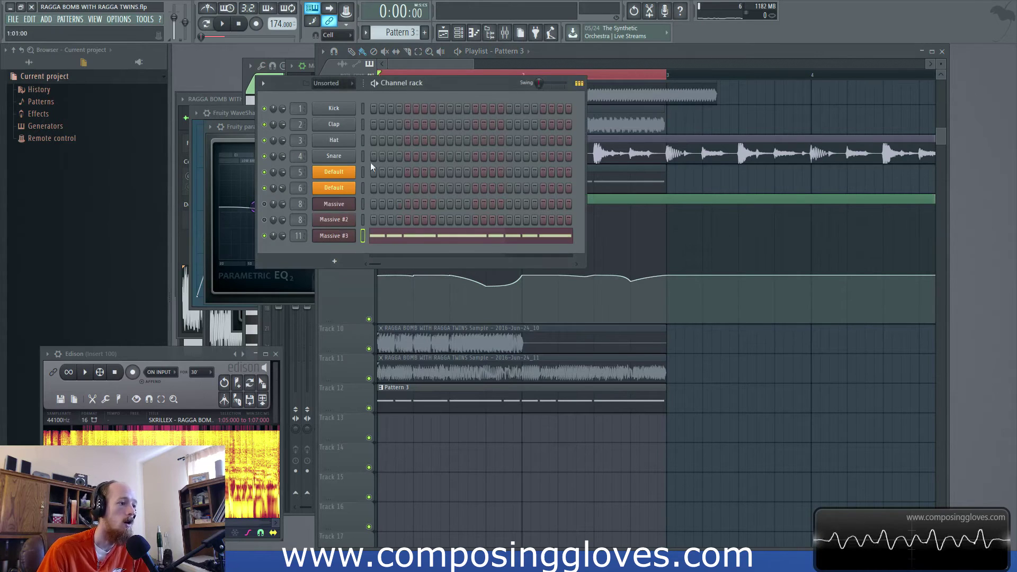
double_click(497, 385)
key("ctrl+a")
left_click_drag(362, 331, 324, 300)
key("F6")
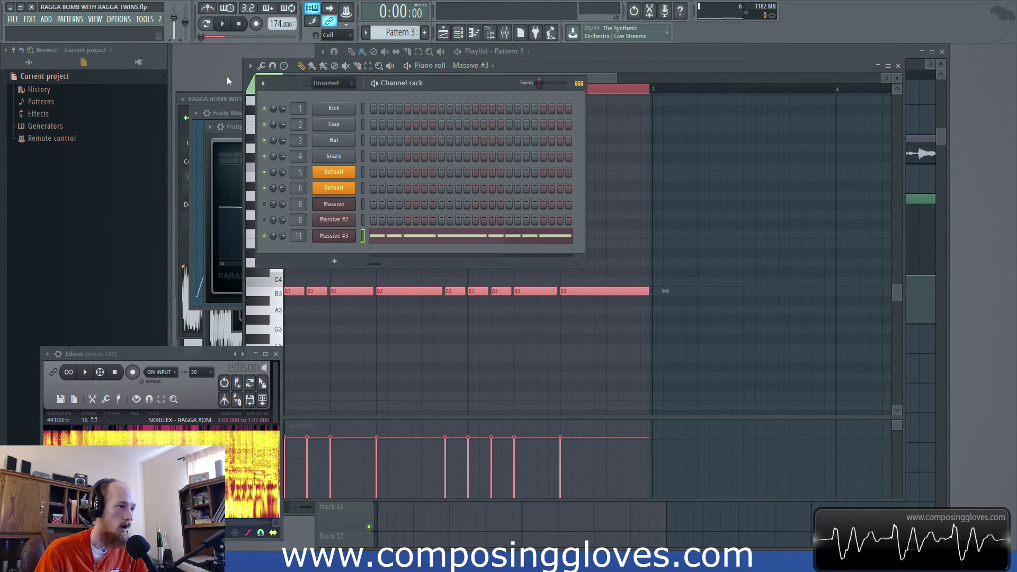
Open the Edison recorder on the Master mixer track and arm it to record on play.
left_click(505, 34)
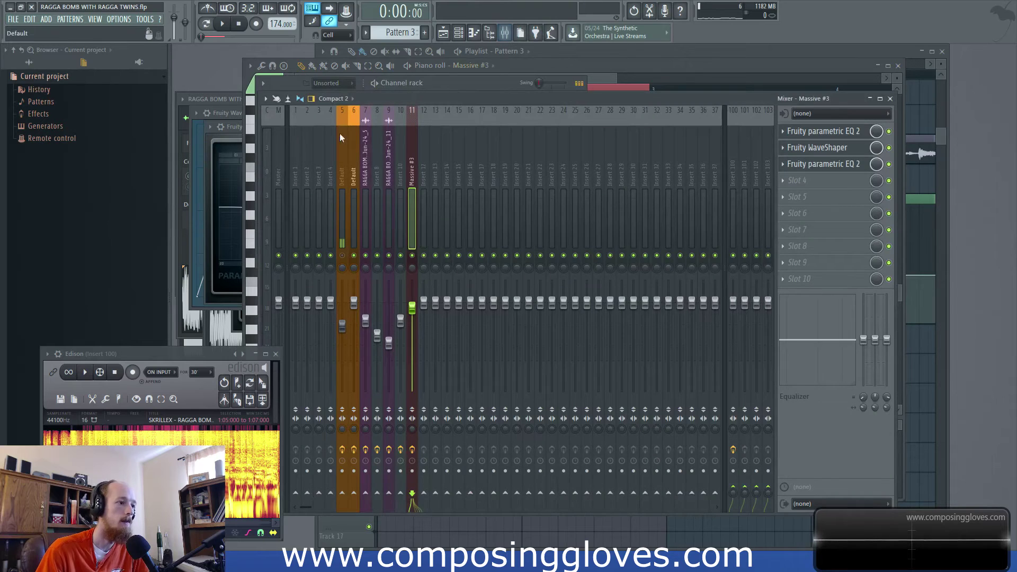
left_click(628, 49)
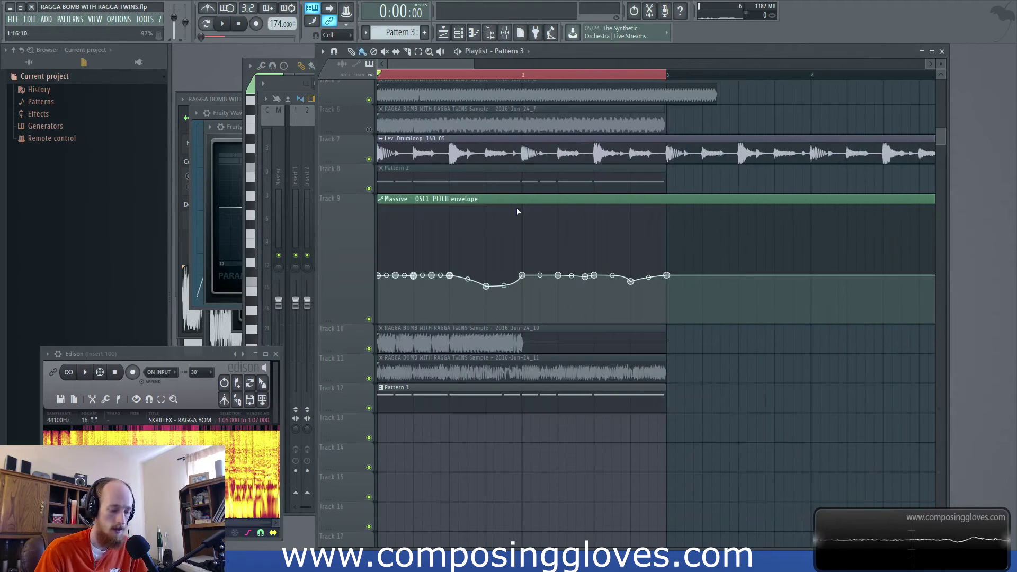
key("F6")
left_click(505, 34)
left_click(273, 163)
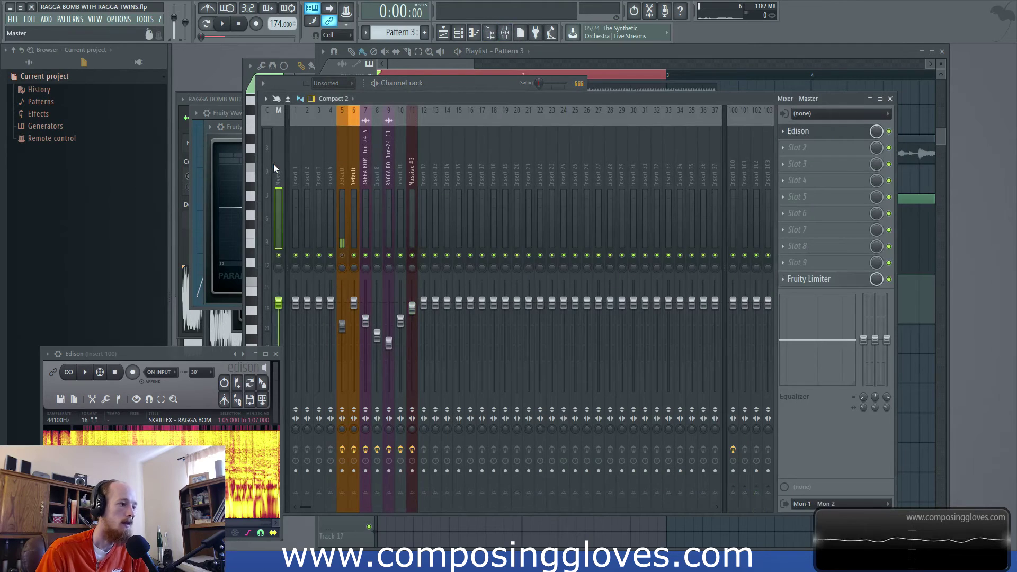
left_click(847, 133)
left_click(297, 145)
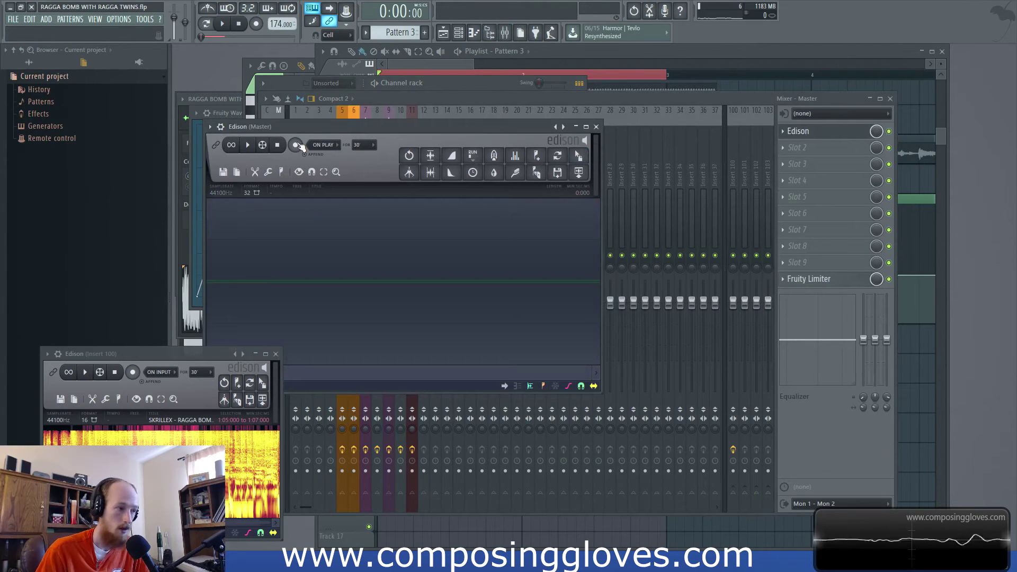
Record the looping B3 bass into the Master Edison and trim the take to its first pass.
left_click(224, 25)
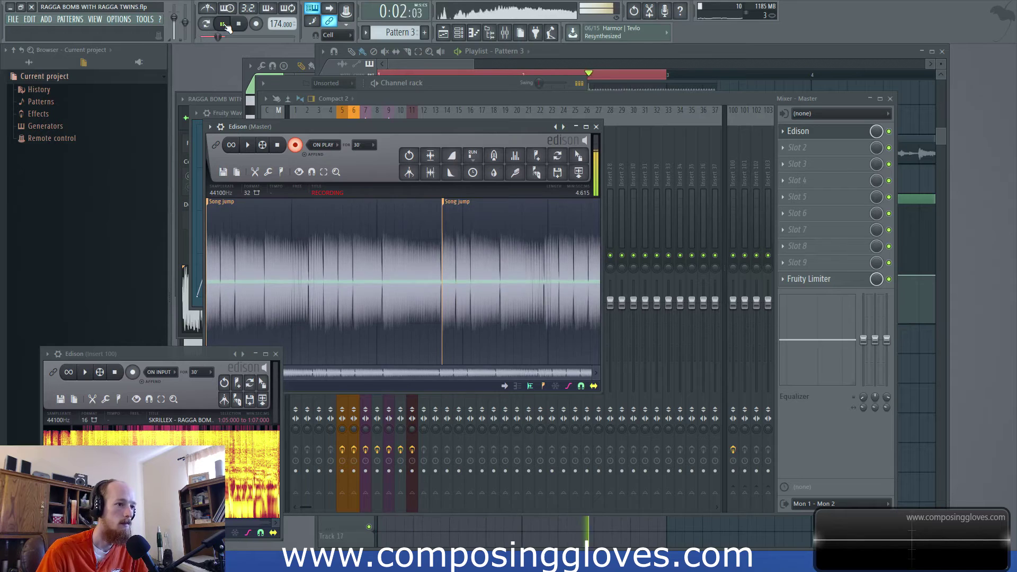
key("space")
left_click(294, 146)
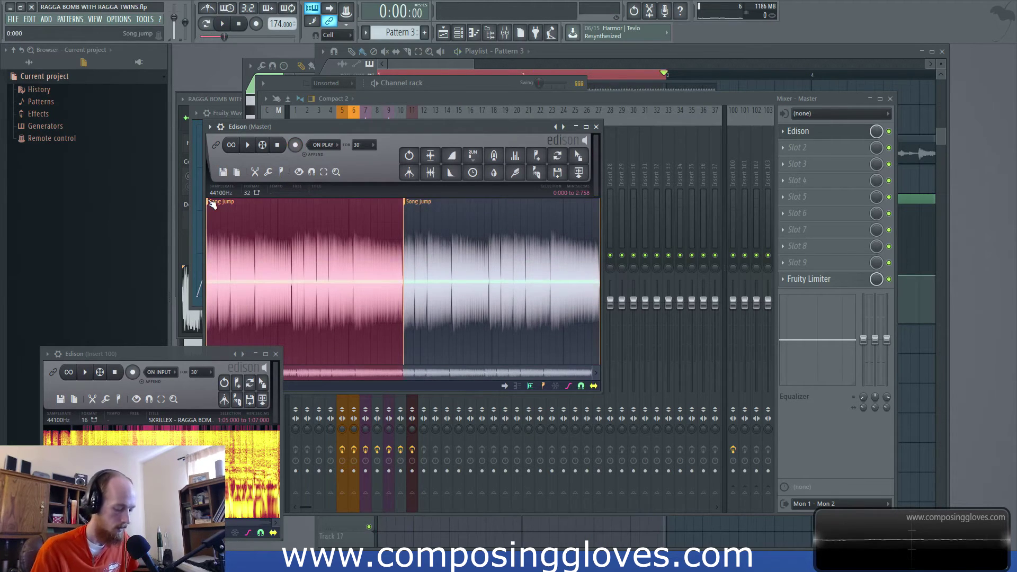
key("Delete")
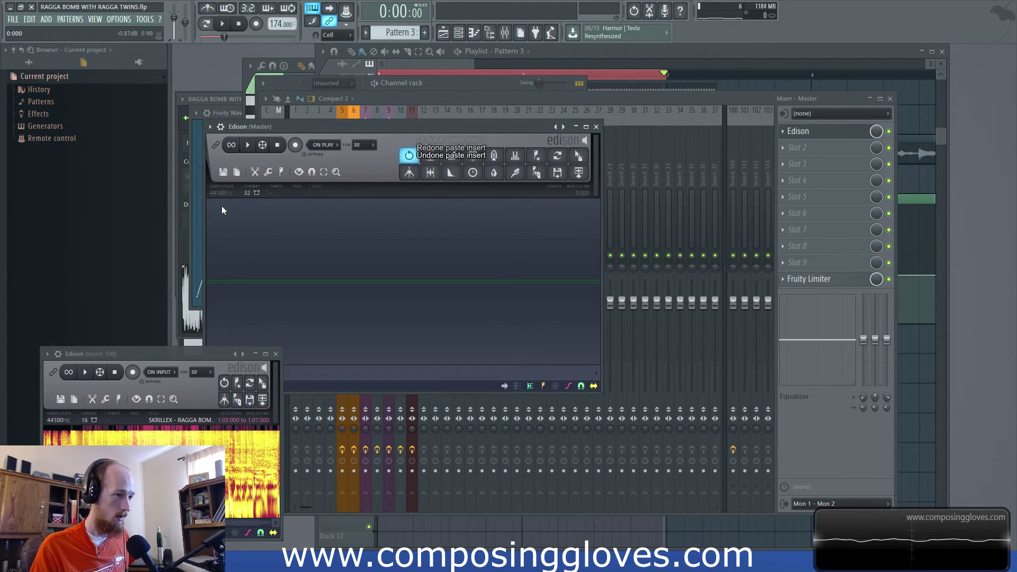
key("ctrl+z")
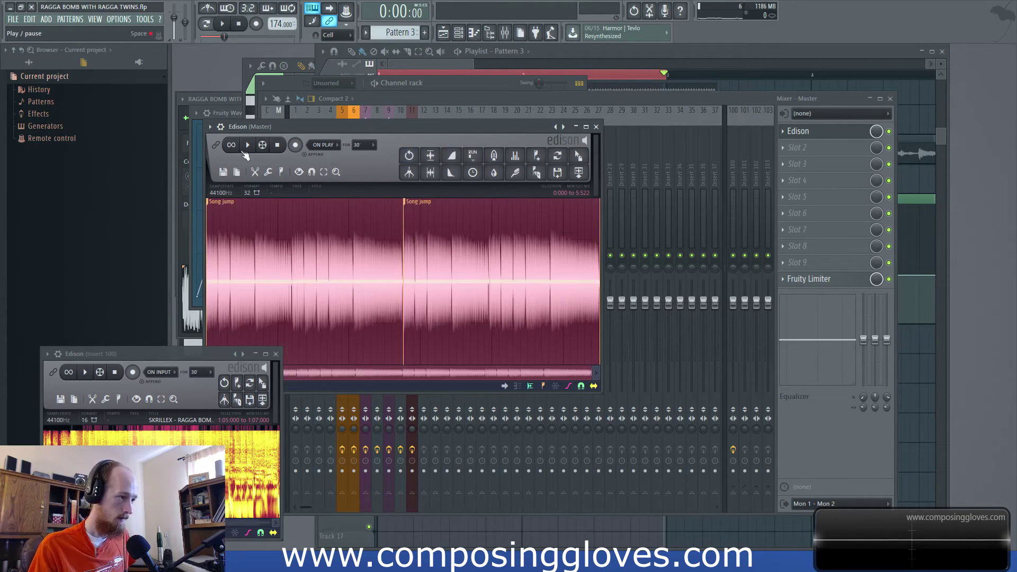
left_click(247, 145)
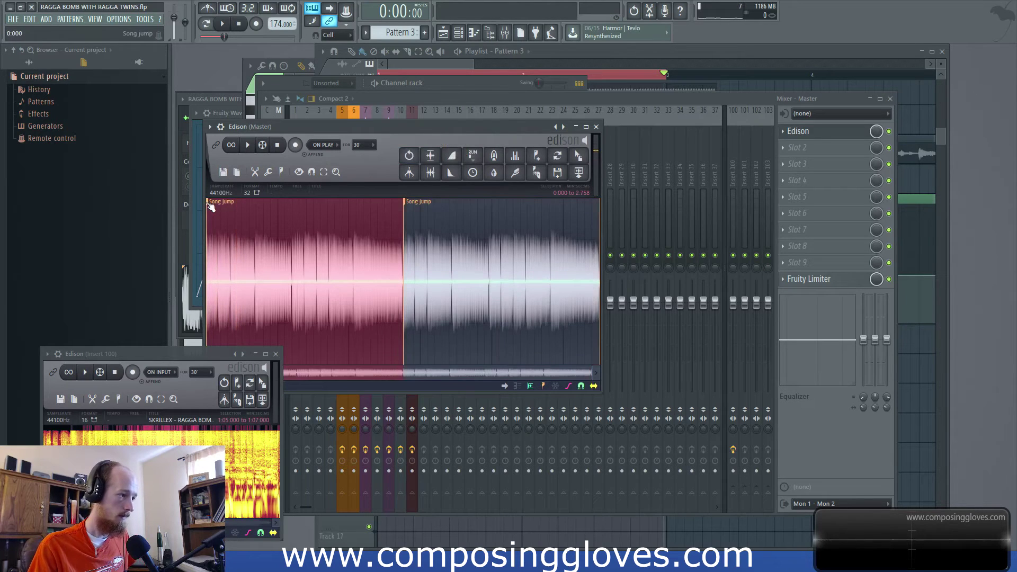
key("ctrl+z")
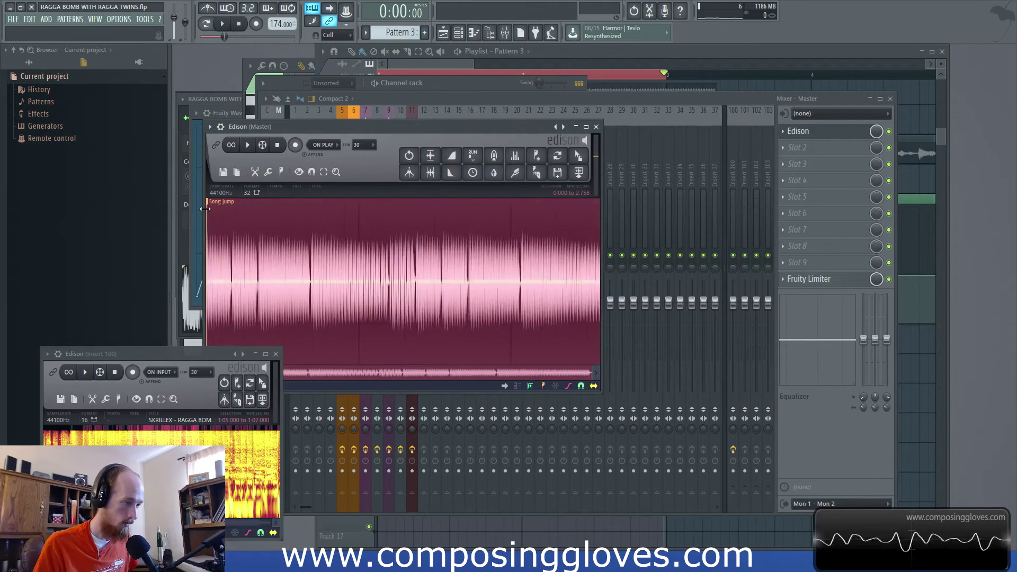
Place the trimmed recording on playlist Track 13, mute Track 12 with Pattern 3, and audition it.
left_click_drag(579, 155, 425, 415)
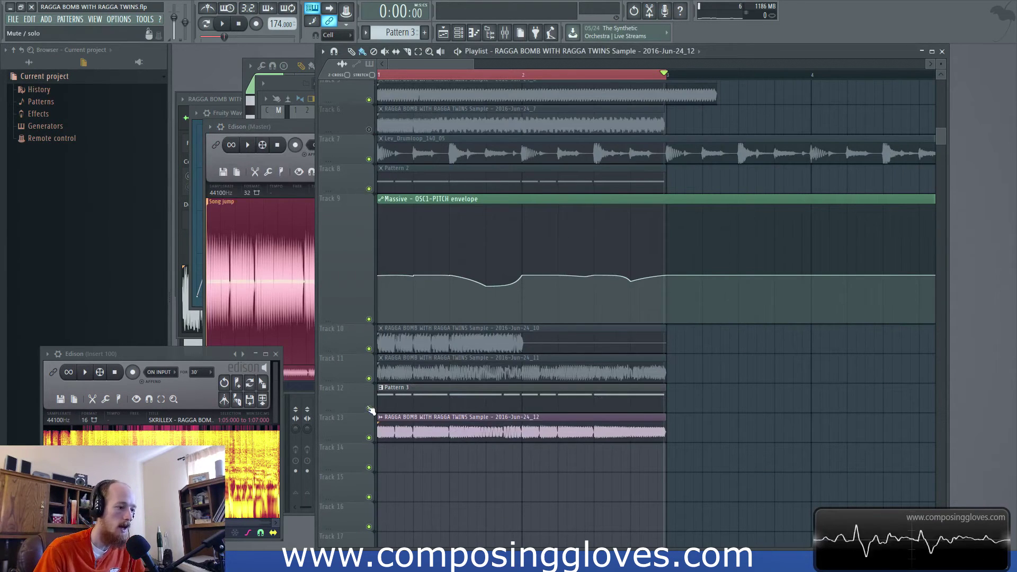
left_click(369, 408)
left_click(400, 80)
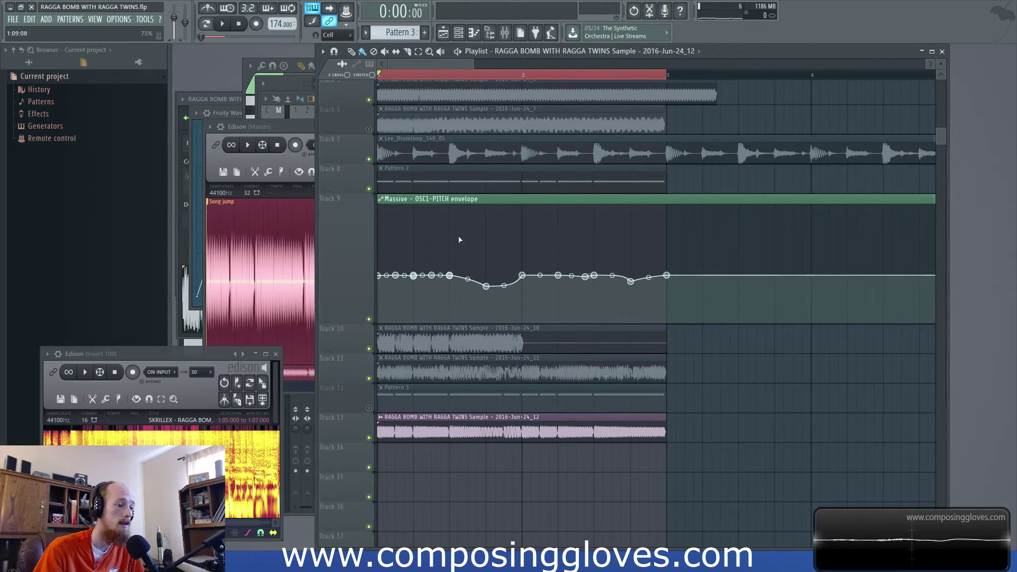
key("space")
key("space")
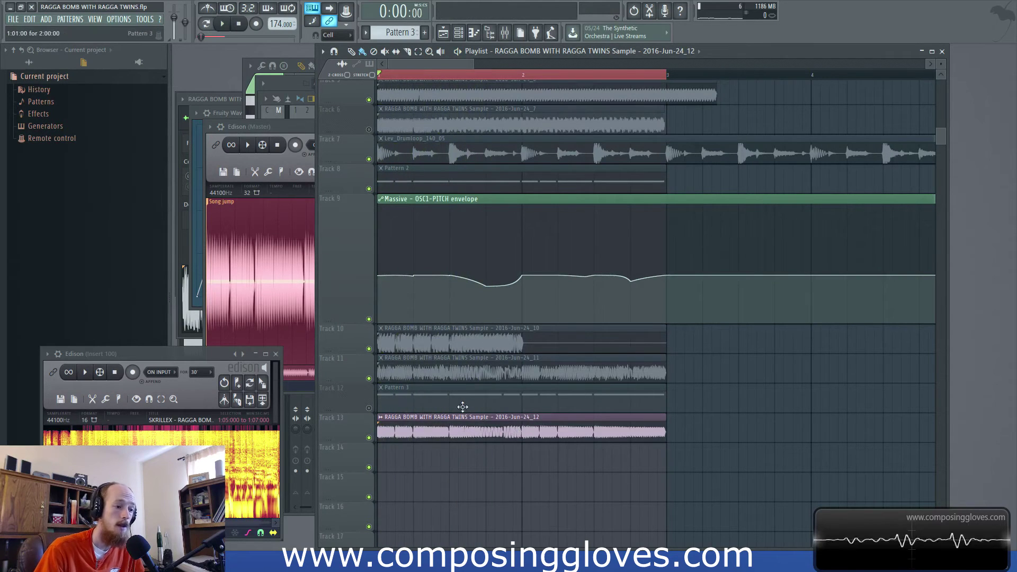
Transpose all Massive #3 notes in Pattern 3 back down to G3.
double_click(459, 405)
key("ctrl+a")
left_click_drag(294, 293, 293, 335)
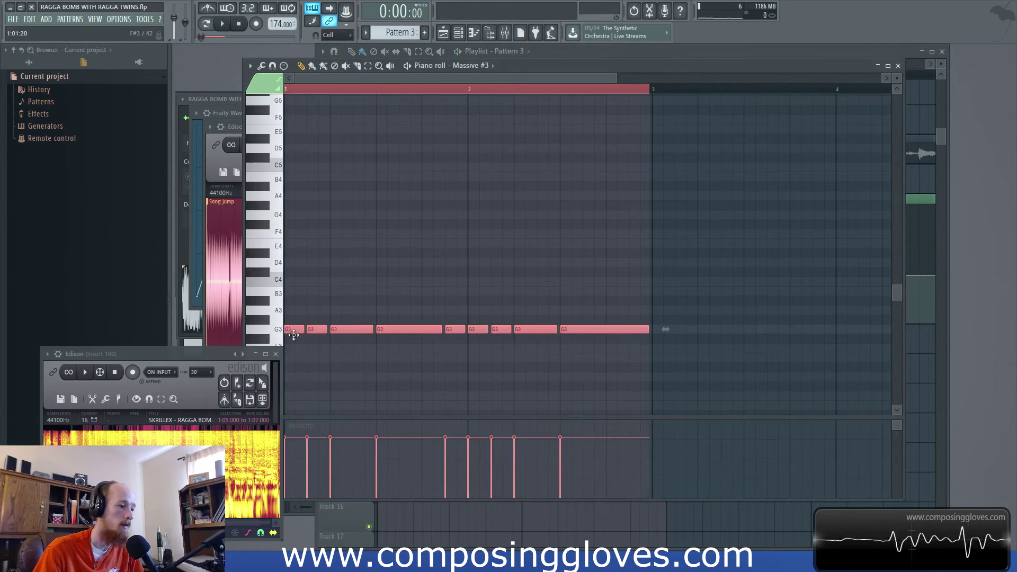
Lower the recorded sample's time-stretching pitch and audition stretch modes, setting the mode to e2 speech.
left_click(659, 55)
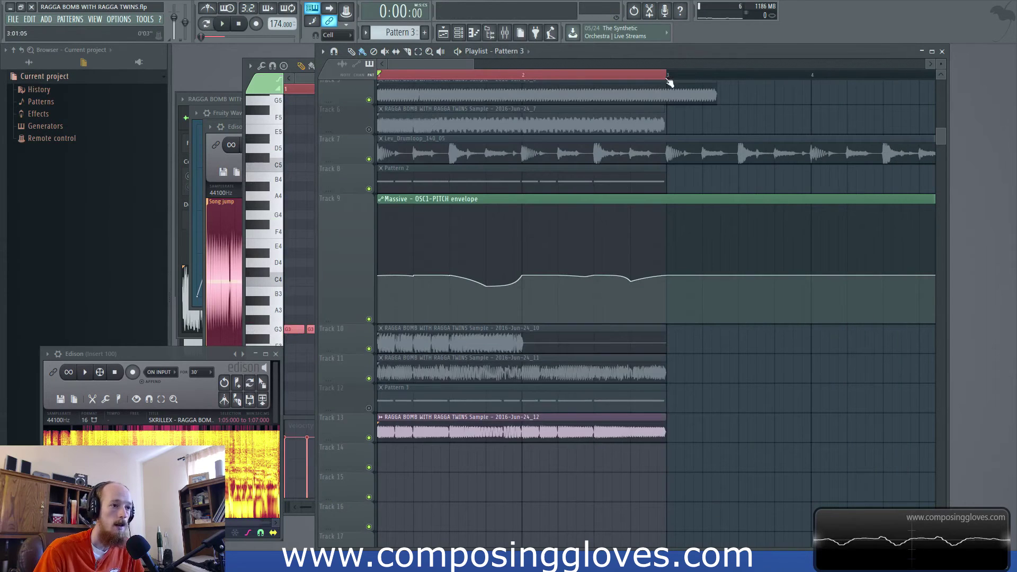
double_click(461, 421)
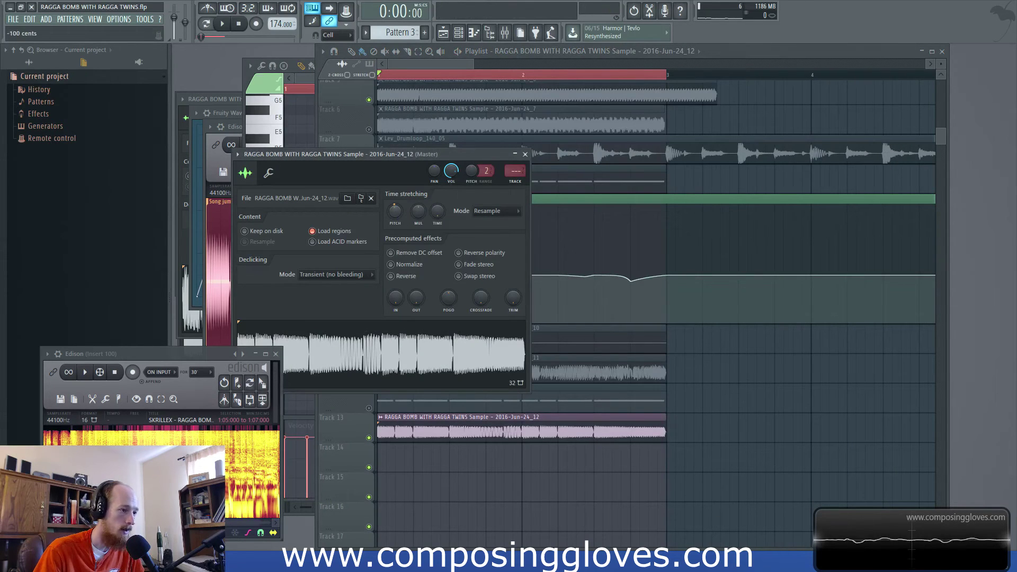
scroll(497, 212, "up", 1)
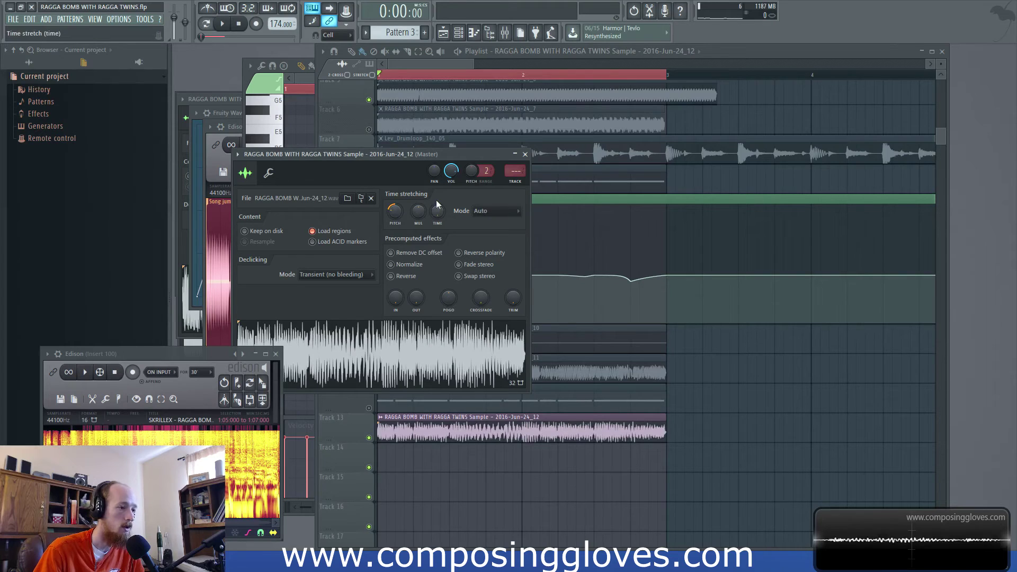
key("space")
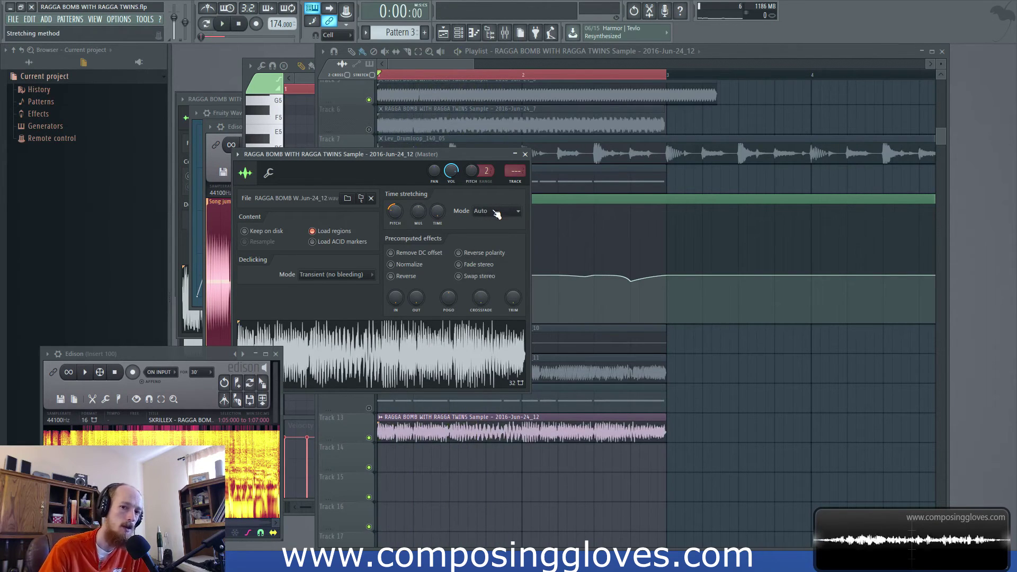
scroll(497, 212, "up", 8)
key("space")
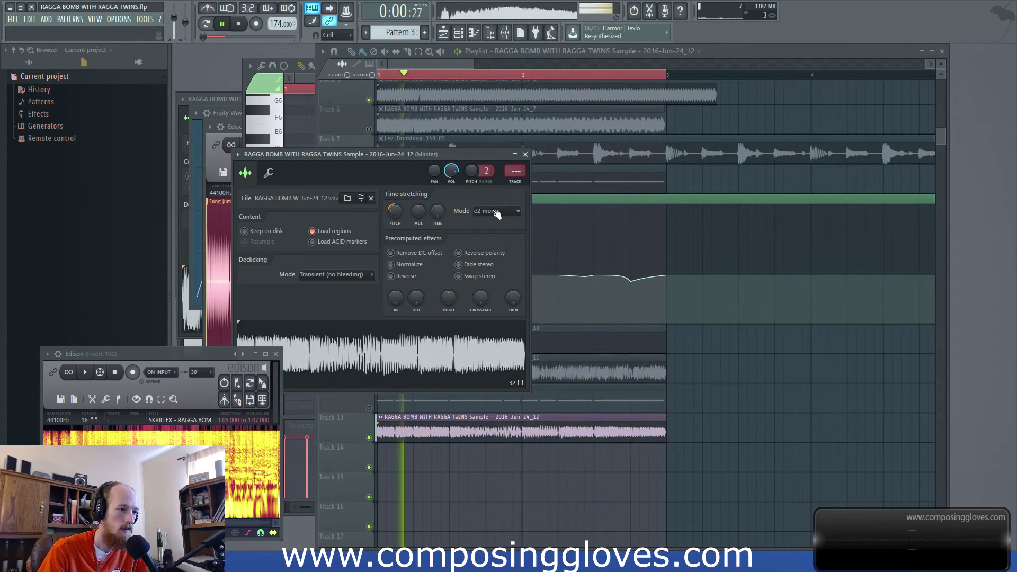
scroll(497, 211, "up", 1)
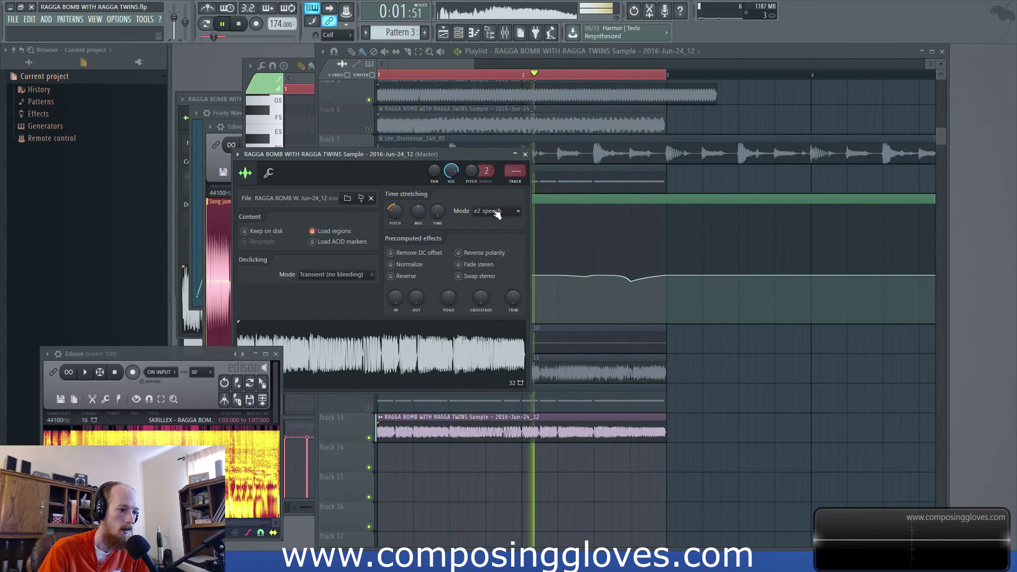
key("space")
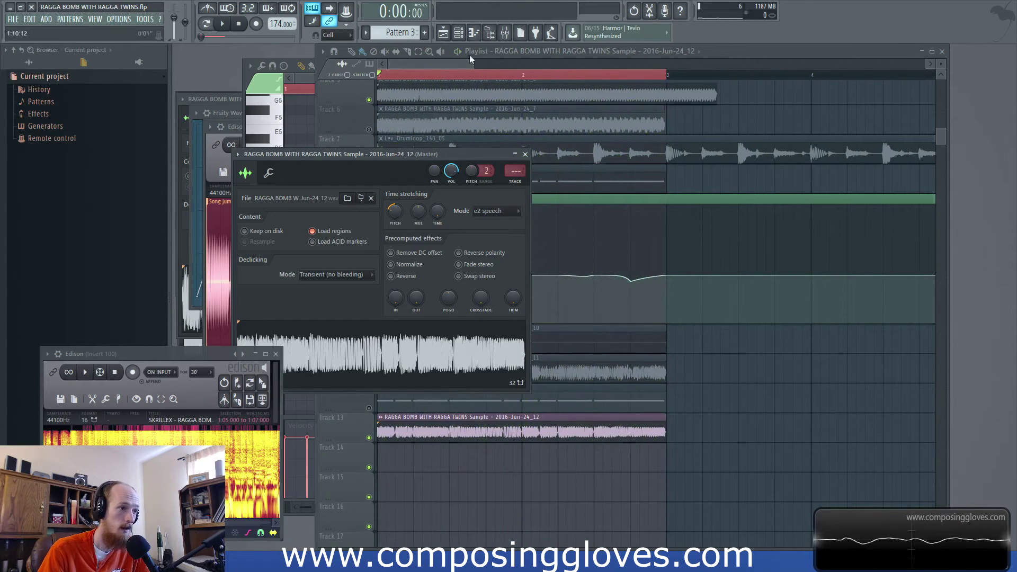
Route the recorded sample to mixer track 12 and load Fruity parametric EQ 2 into its slot 1.
left_click(511, 37)
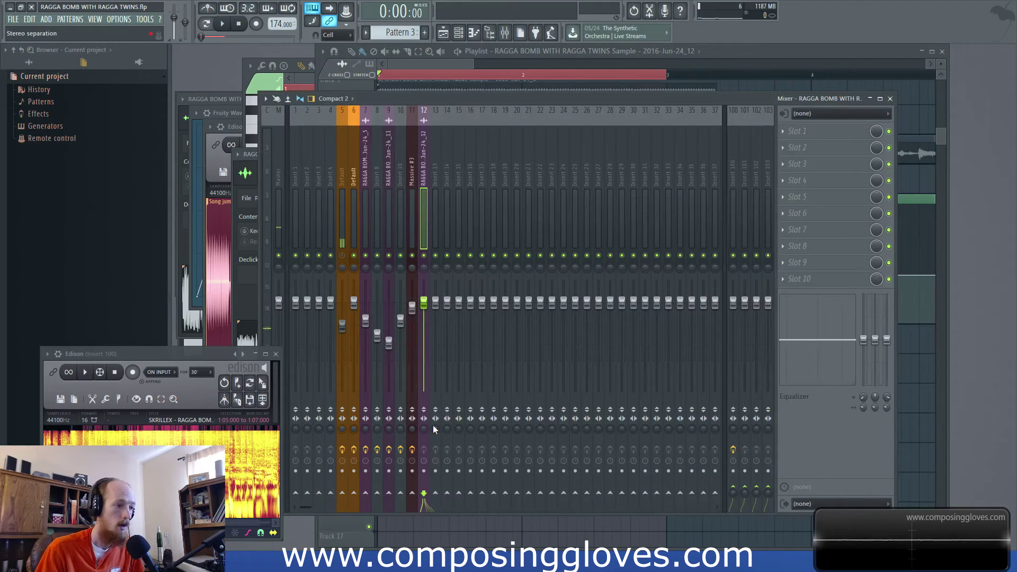
left_click(801, 133)
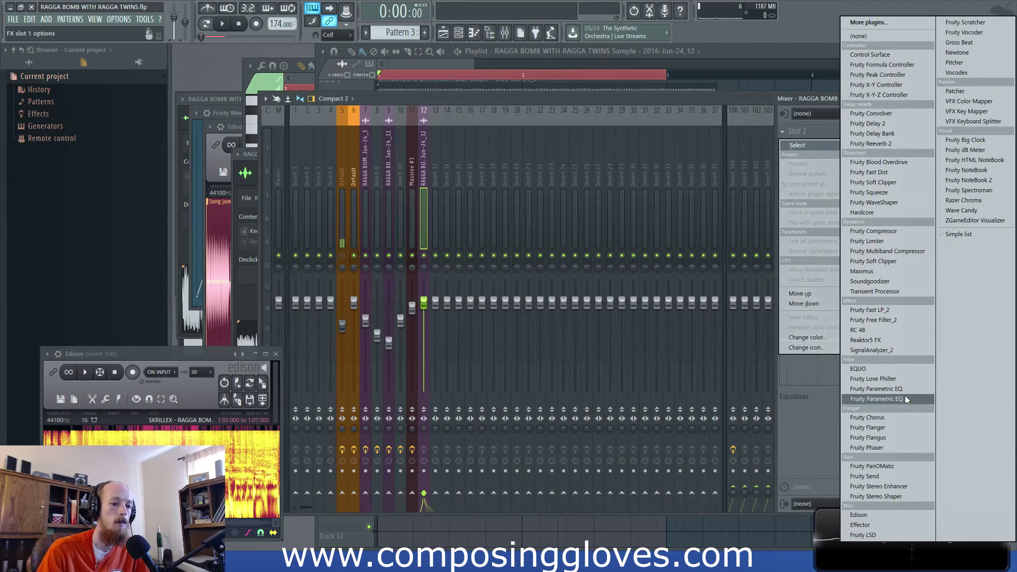
left_click(876, 399)
Shape the sample's EQ with a band 5 boost near 1291 Hz, a deep band 2 cut and a slight band 7 cut.
key("space")
mouse_move(348, 212)
left_mouse_down()
mouse_move(302, 202)
mouse_move(346, 201)
left_mouse_up()
key("space")
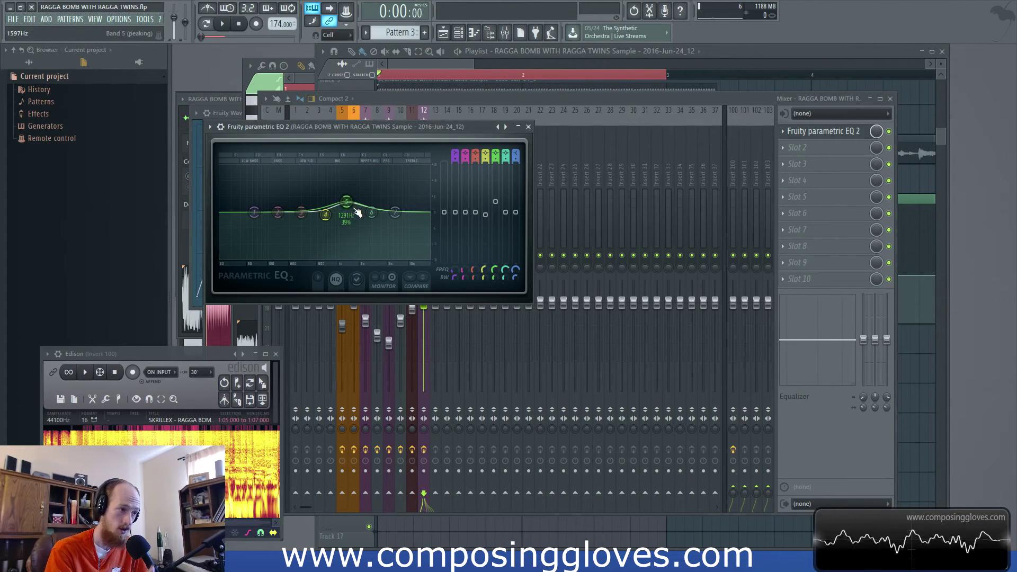
key("space")
left_click_drag(286, 220, 265, 234)
left_click_drag(395, 213, 395, 217)
key("space")
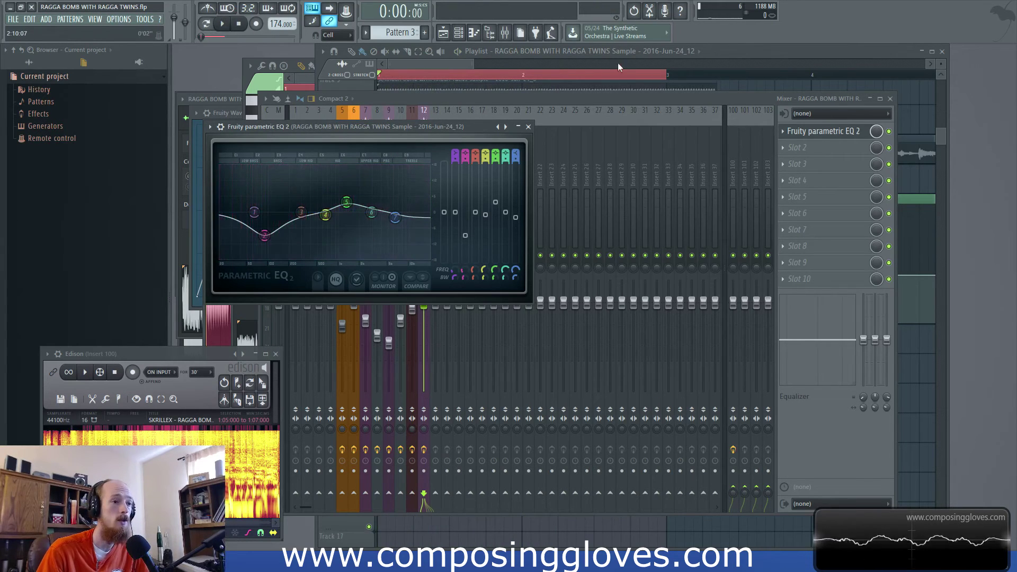
Unmute Track 12 and balance both layers, raising the Massive #3 fader slightly and lowering the sample's fader to about -10.5 dB.
left_click(461, 70)
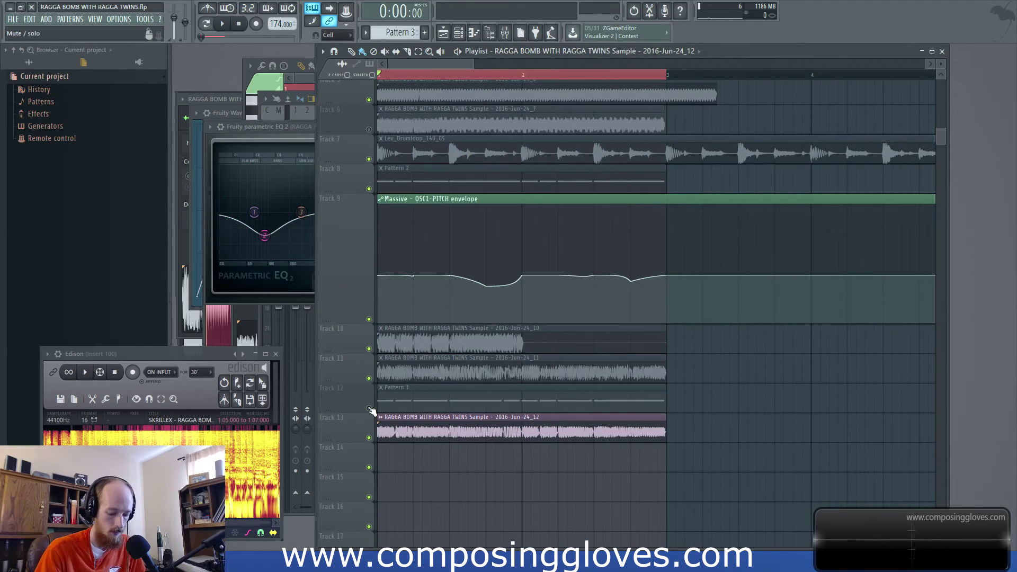
key("space")
key("F9")
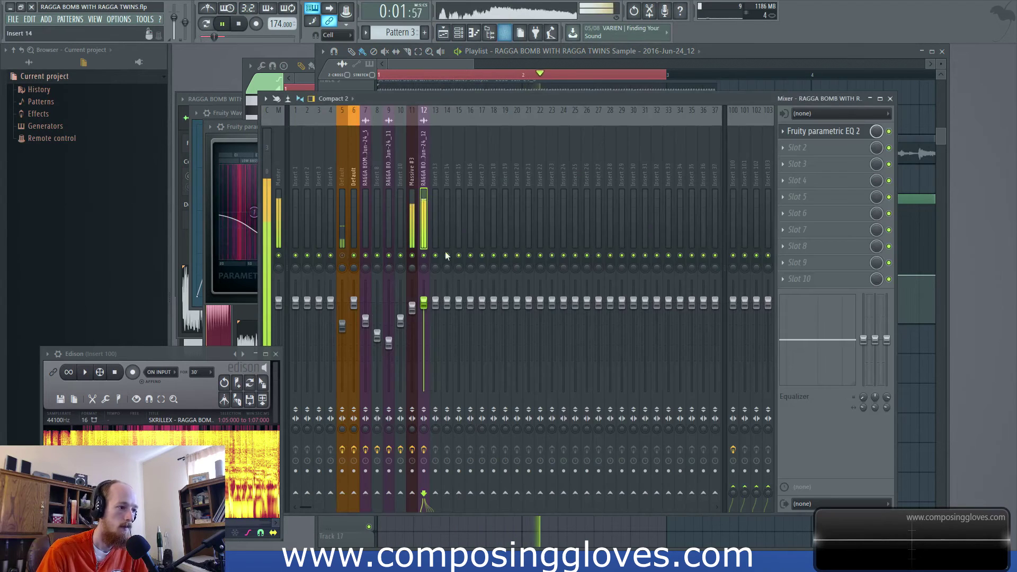
left_click_drag(424, 302, 426, 353)
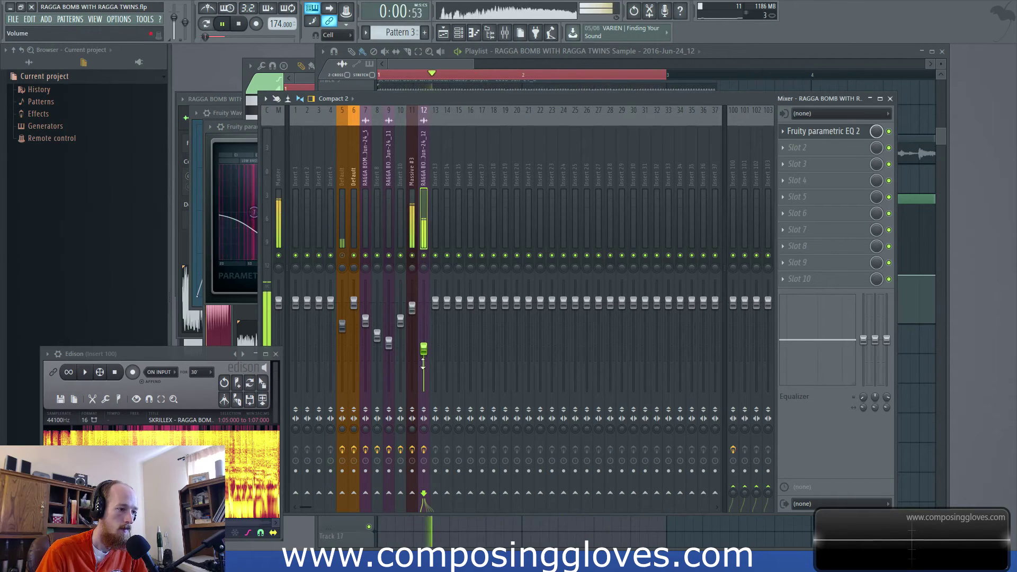
left_click_drag(424, 348, 412, 304)
left_click(424, 336)
left_click_drag(427, 341, 426, 344)
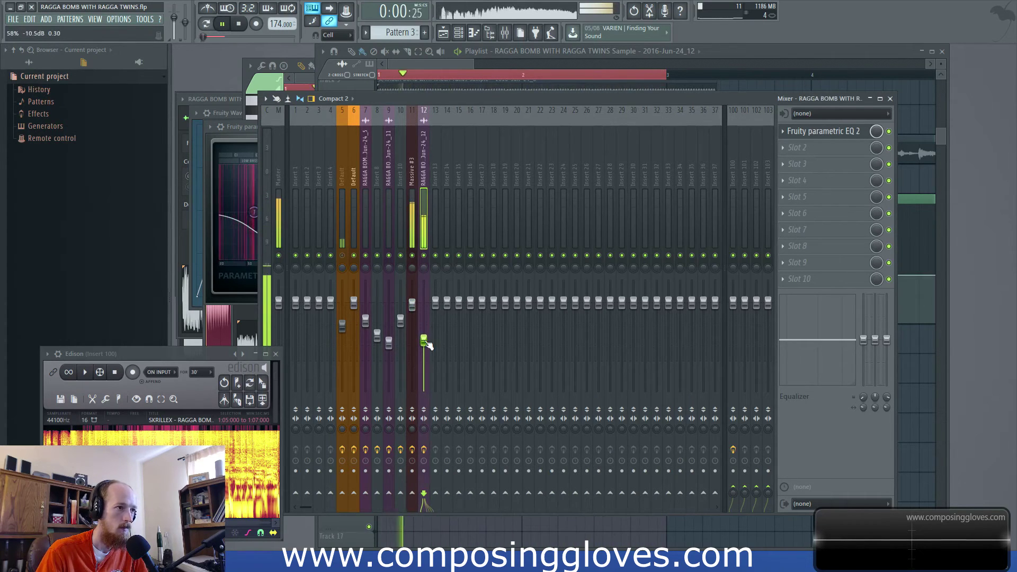
Unmute the Lev_Drumloop_140_05 clip, audition the layered bass with drums, and play the original Skrillex excerpt in Edison for comparison.
left_click(465, 65)
key("space")
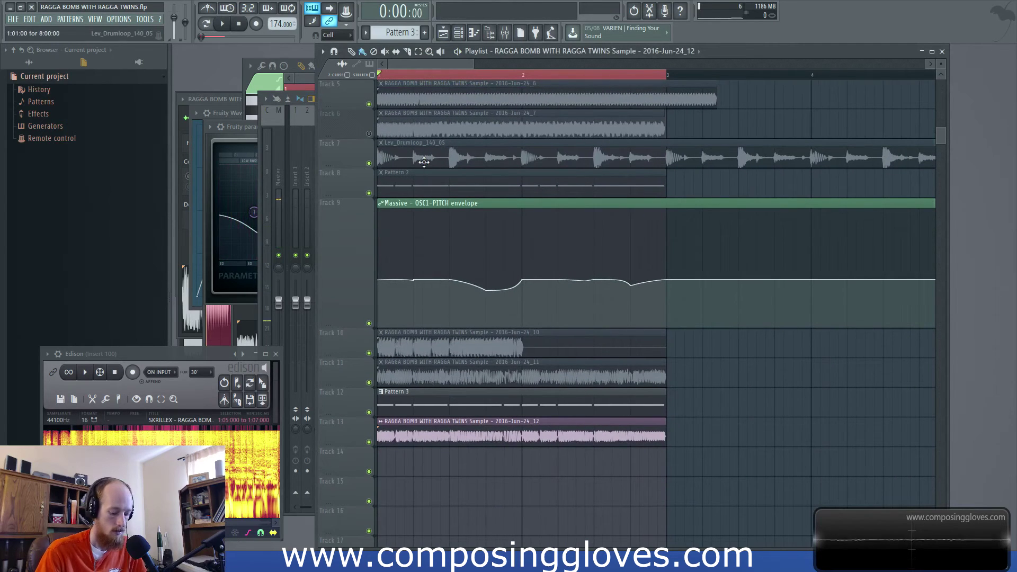
key("space")
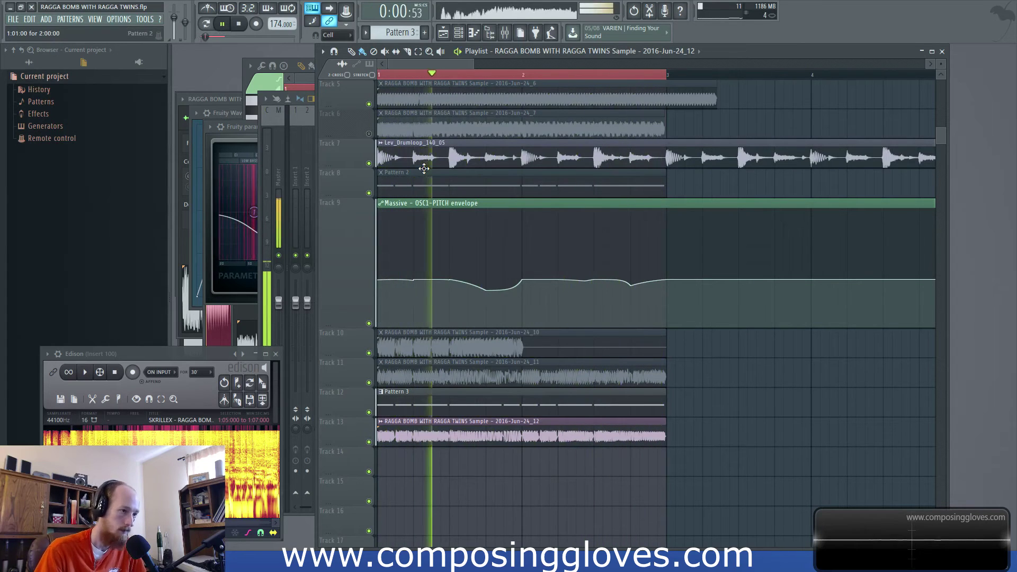
key("space")
left_click_drag(145, 411, 170, 363)
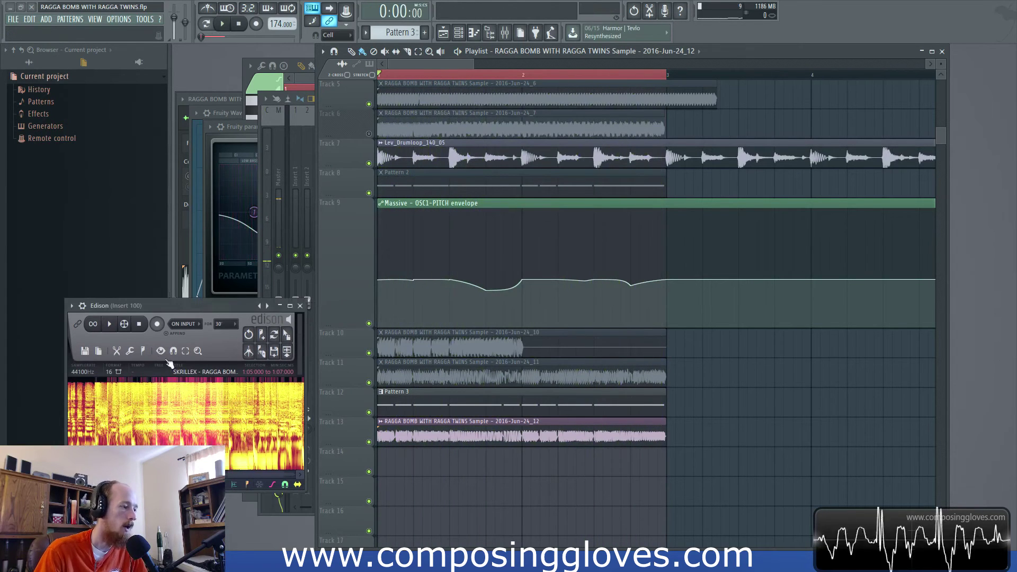
left_click(110, 324)
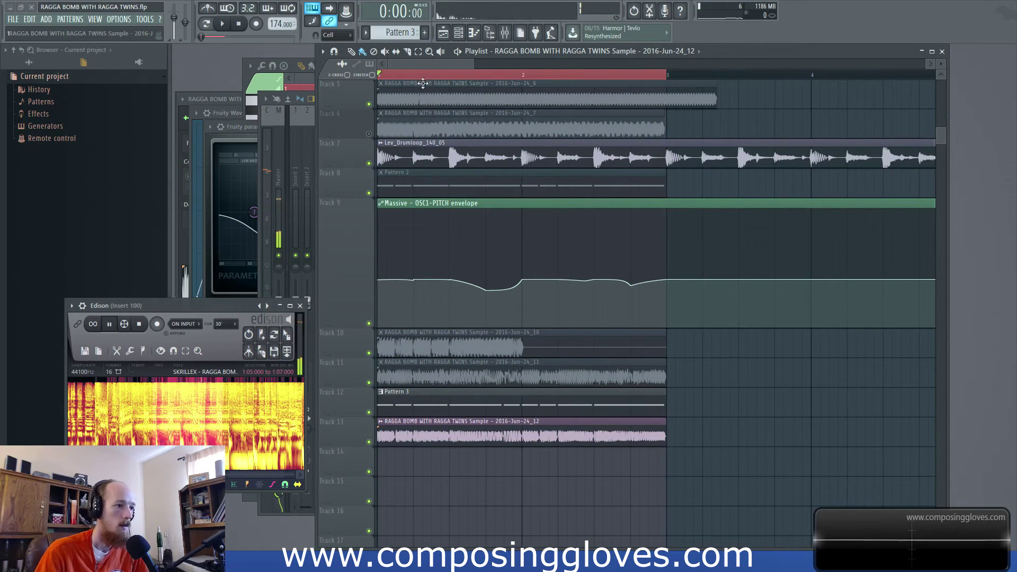
Audition the layered bass with drums and open the notes of Pattern 3 in the piano roll.
key("space")
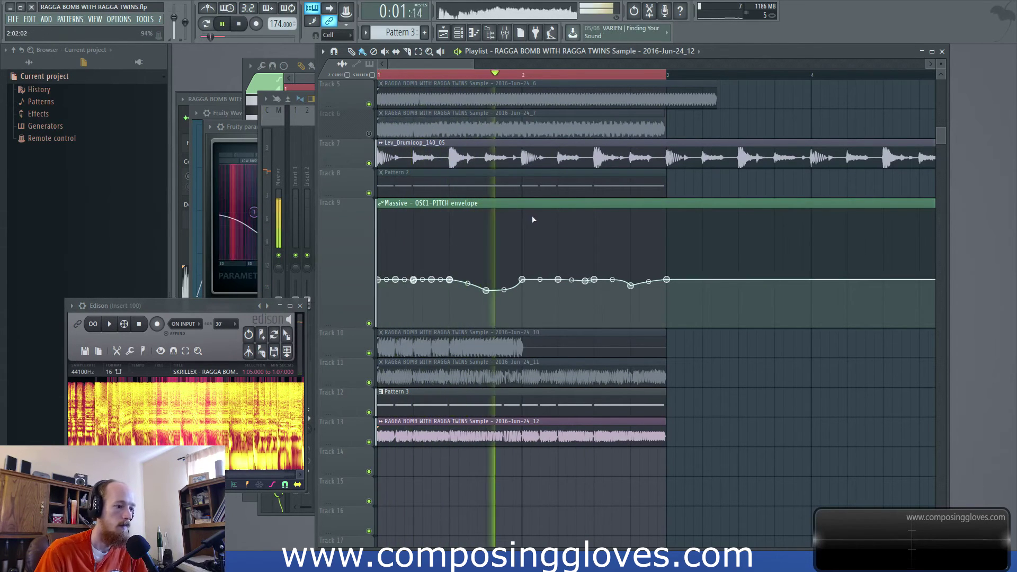
key("space")
double_click(497, 407)
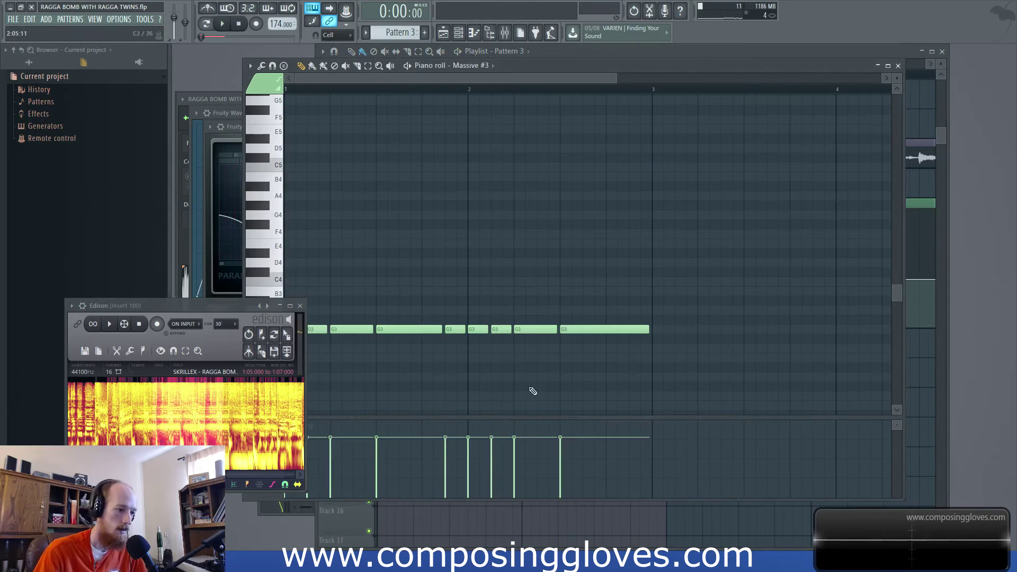
Adjust the slot 3 Fruity parametric EQ 2 on the Massive #3 mixer track to a gentle low-mid dip while the loop plays.
left_click(505, 32)
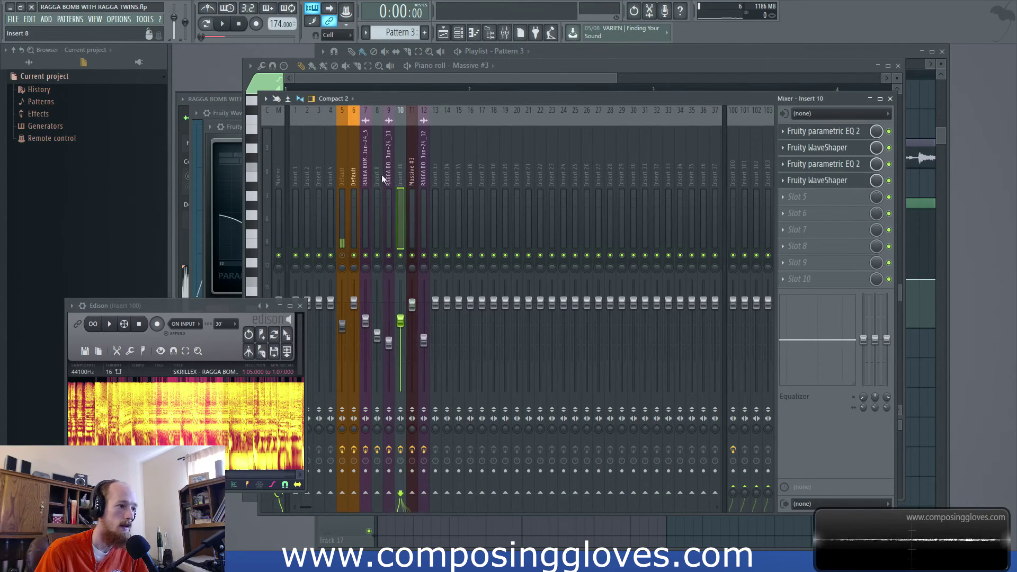
left_click(840, 164)
key("space")
left_click_drag(305, 203, 374, 212)
key("space")
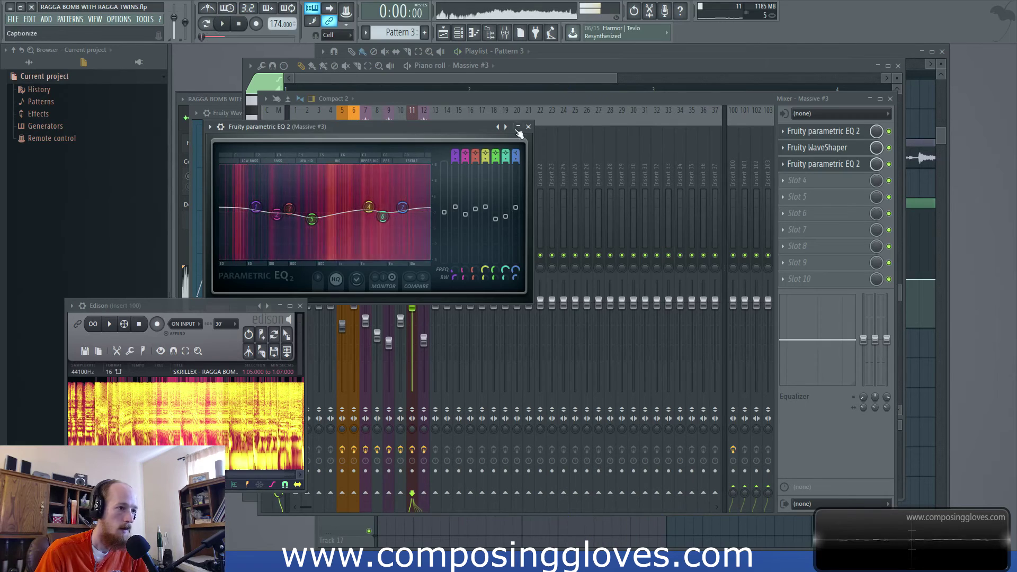
left_click(530, 128)
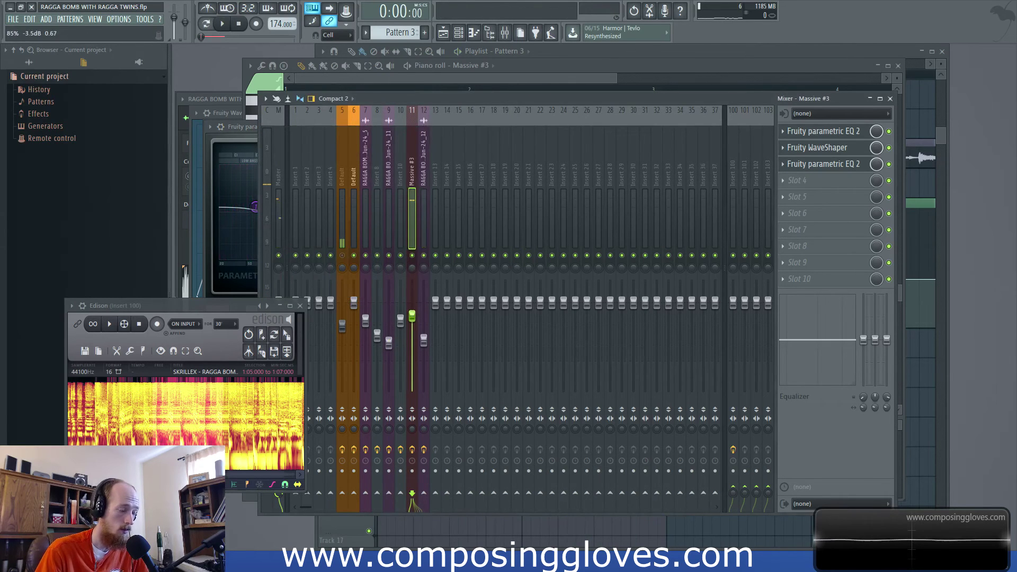
Rebalance the layers during playback by lowering the Massive #3 fader slightly and the resampled bass on mixer track 12 further.
key("space")
left_click_drag(425, 339, 423, 358)
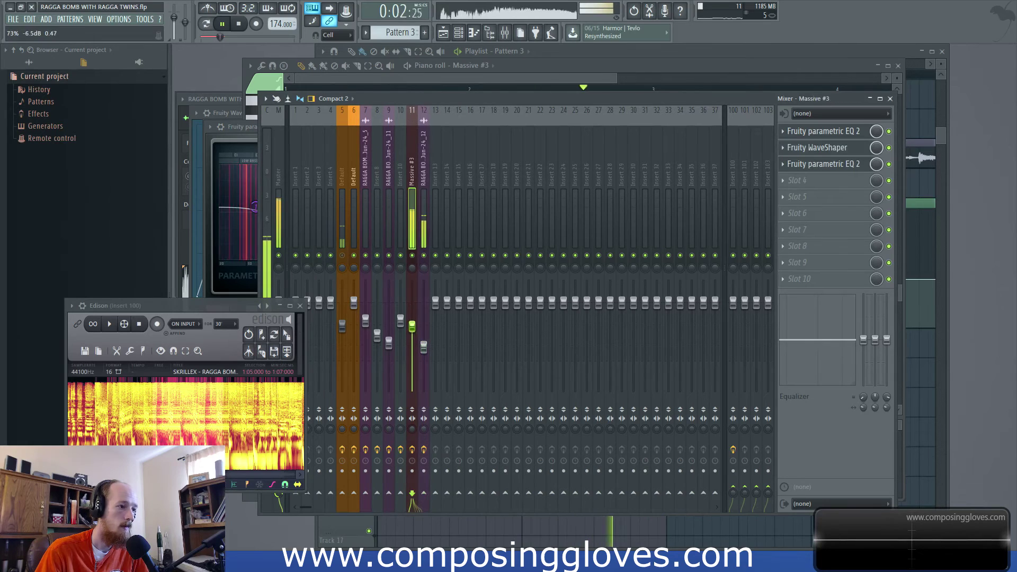
left_click(412, 314)
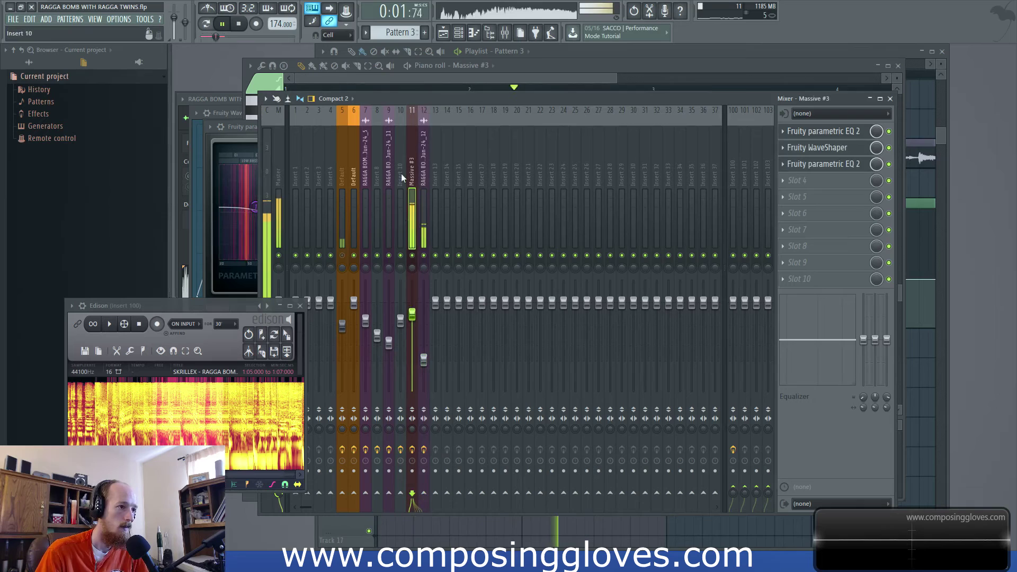
key("space")
Open the Massive #3 synth, review its Global, Routing, Voicing, KTR Flt, KTR Osc and OSC pages, and audition the patch.
left_click(372, 80)
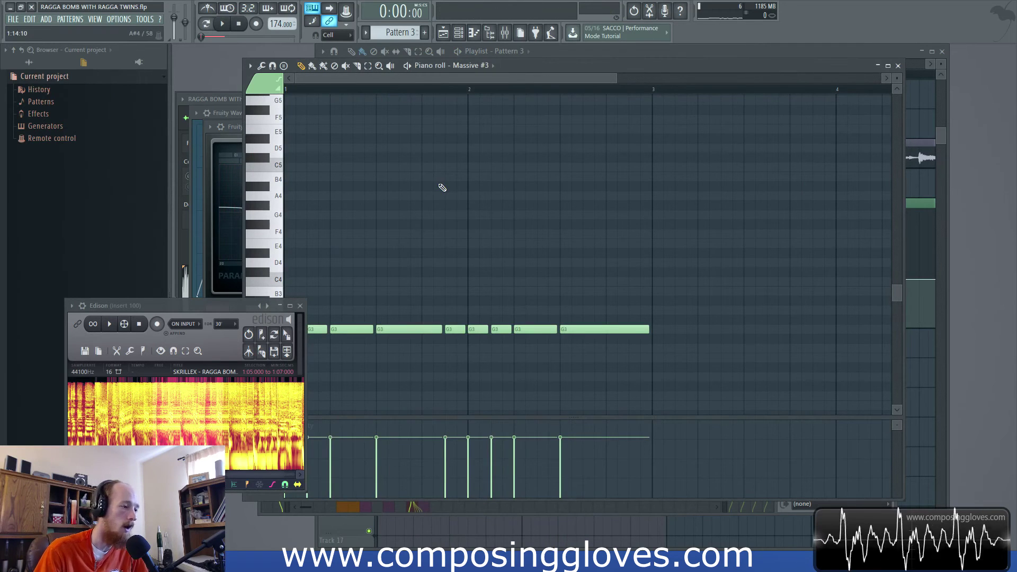
scroll(422, 201, "down", 3)
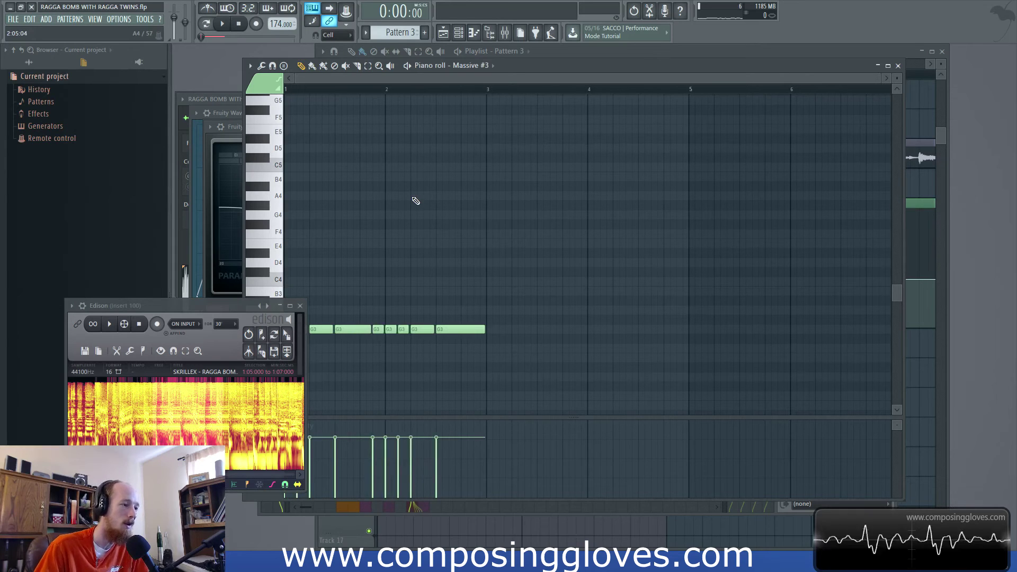
key("F6")
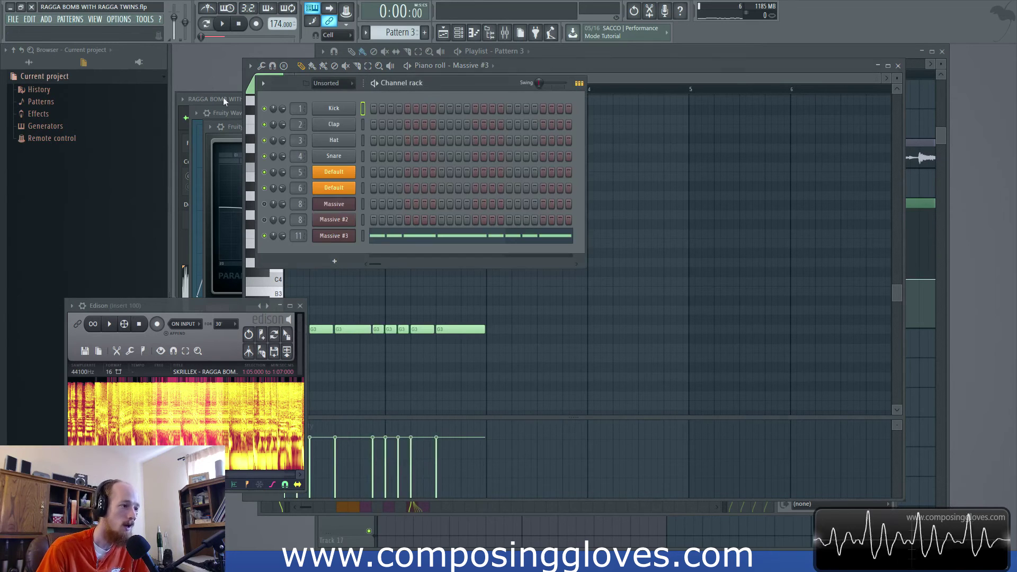
left_click(343, 236)
left_click(684, 264)
left_click(642, 264)
left_click(600, 264)
left_click(557, 264)
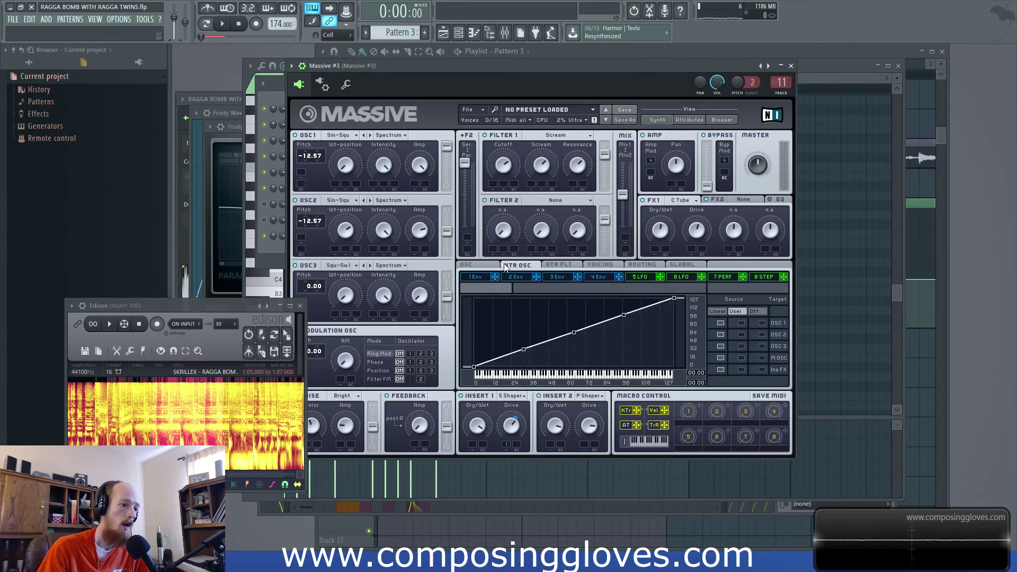
left_click(474, 265)
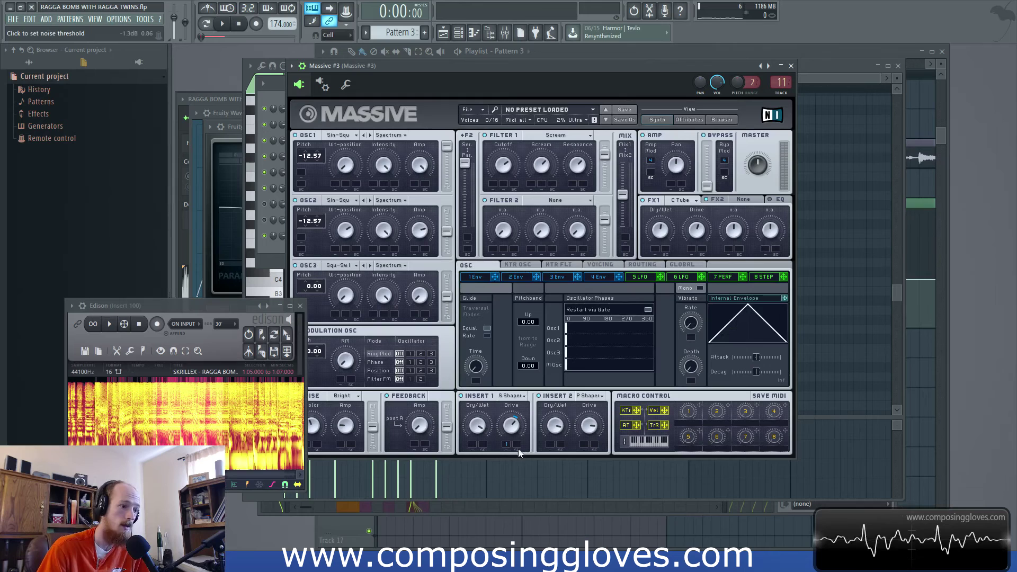
key("space")
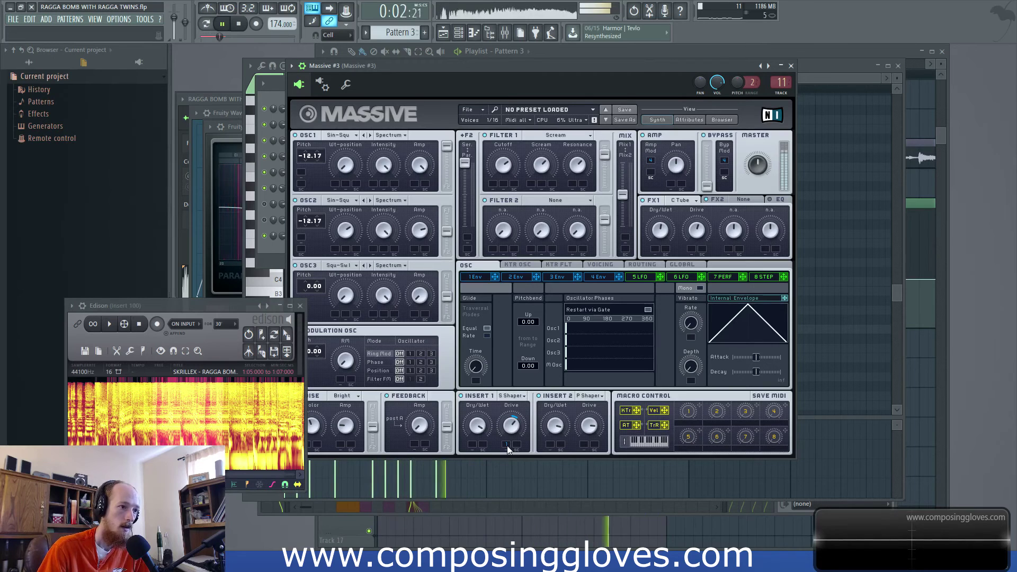
key("space")
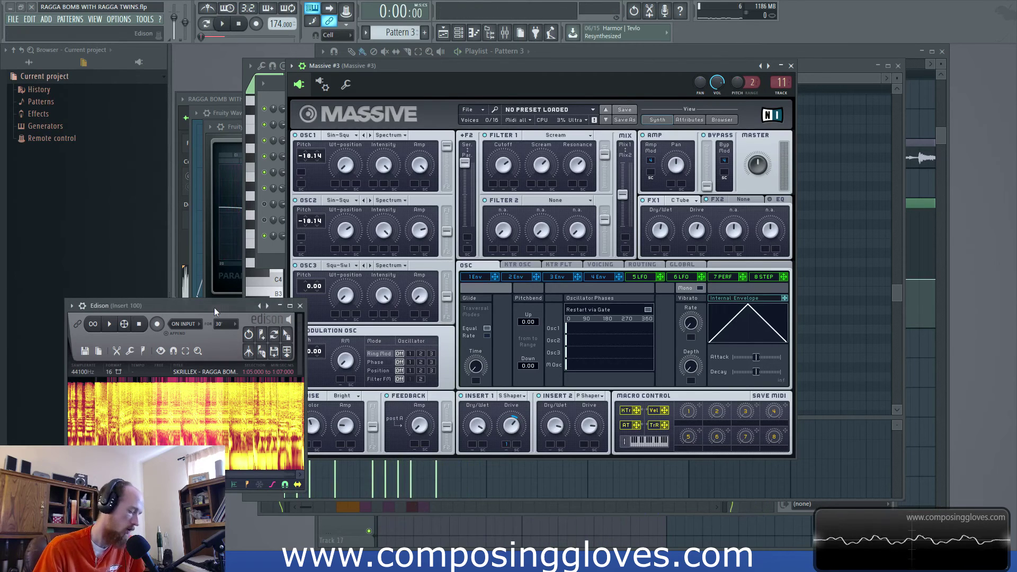
Place the Massive #3 window beside the channel rack so both can be seen.
key("ctrl+s")
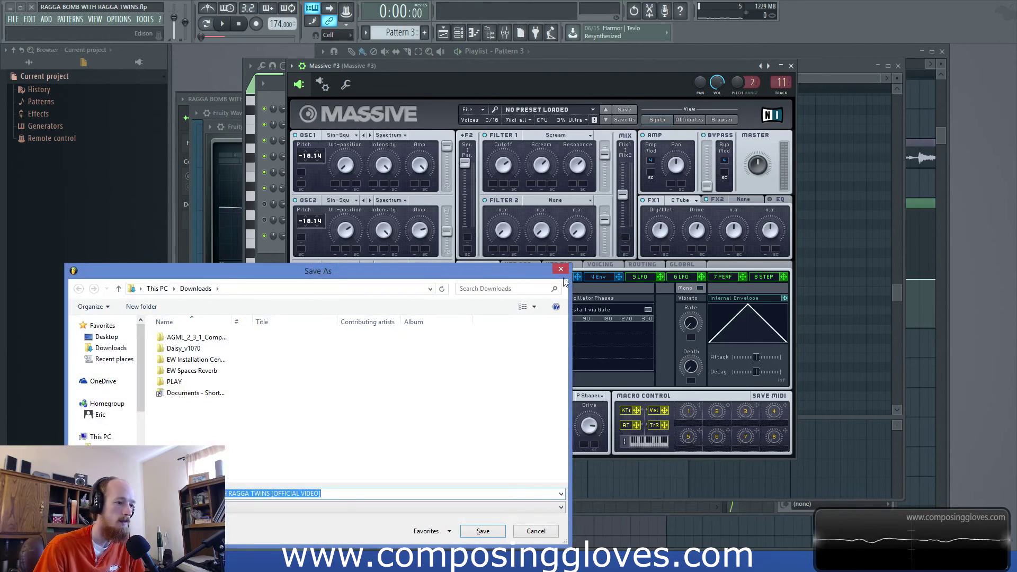
key("Escape")
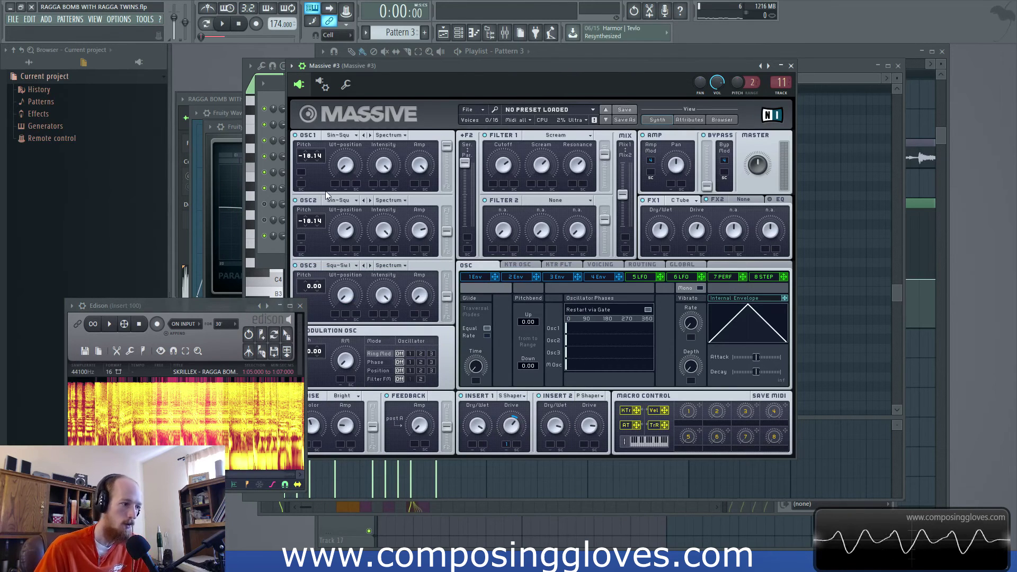
left_click_drag(552, 83, 602, 56)
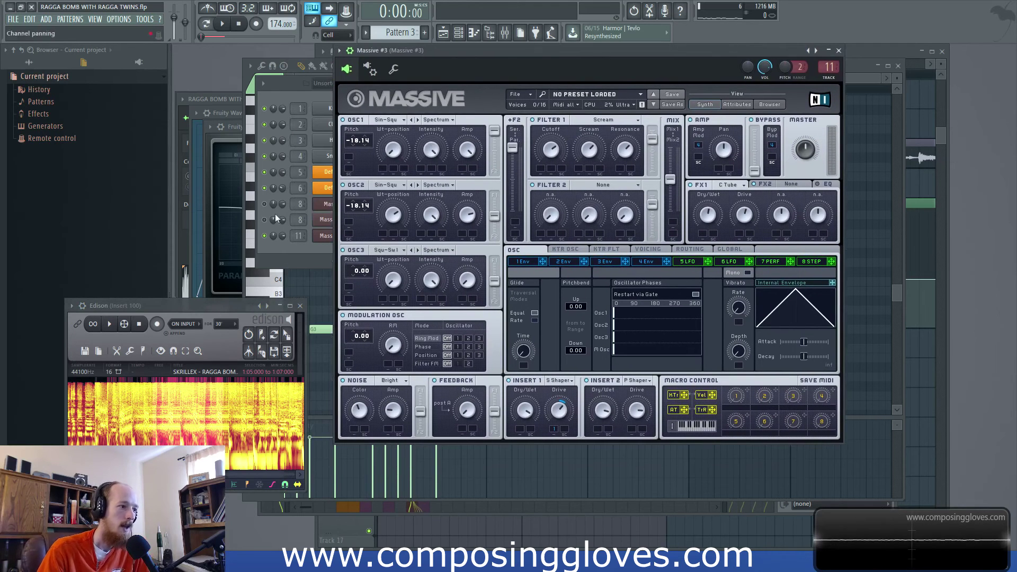
left_click(302, 258)
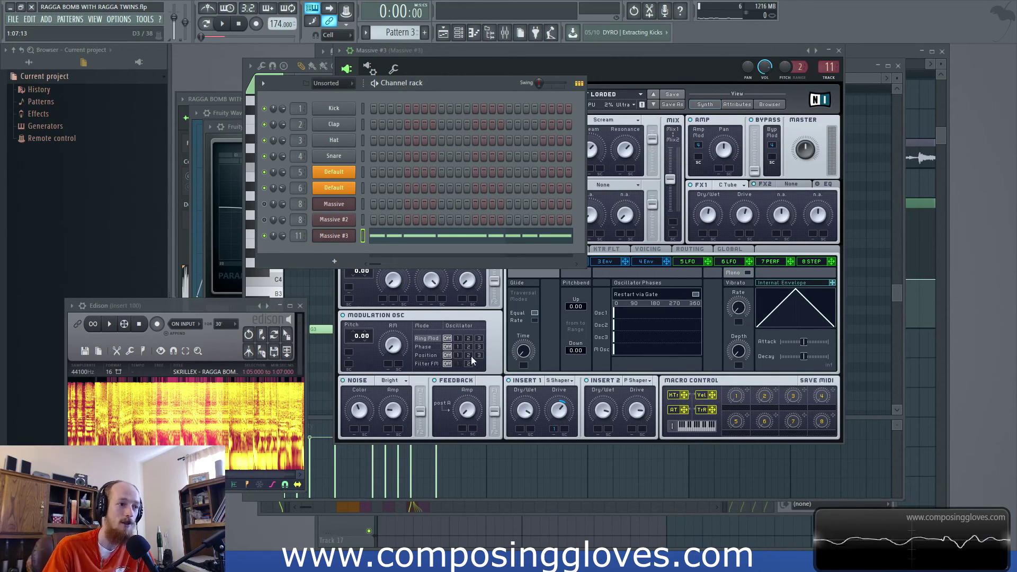
left_click(700, 52)
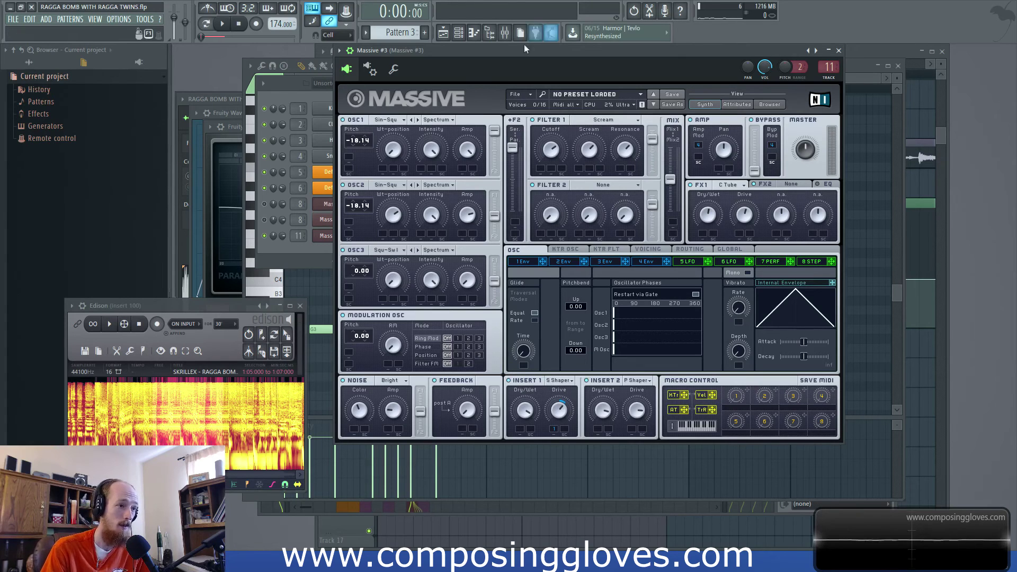
left_click_drag(512, 50, 612, 80)
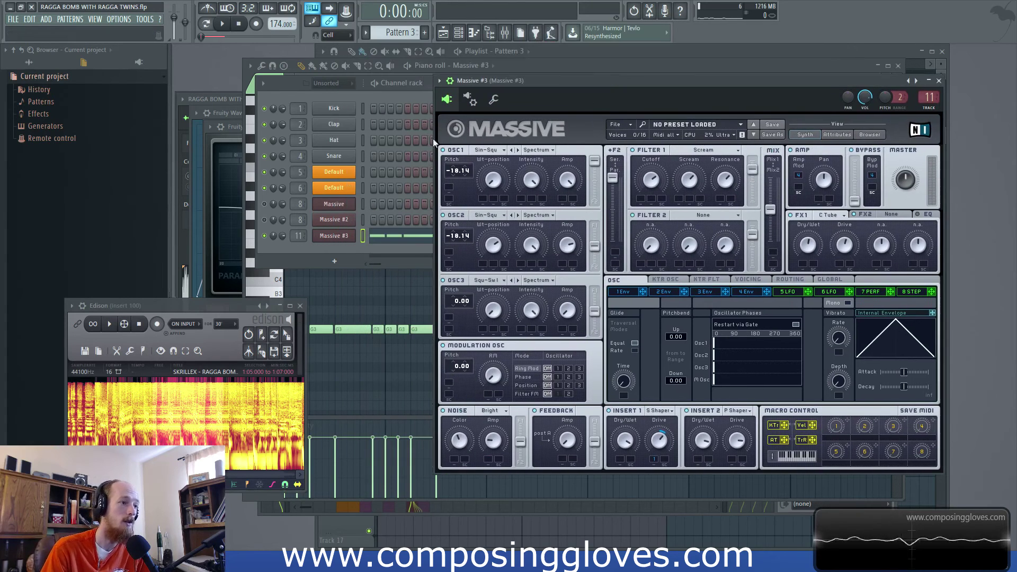
Mute the resampled bass clip on Track 13, audition Pattern 3 without it, and play the original excerpt in Edison.
left_click(587, 52)
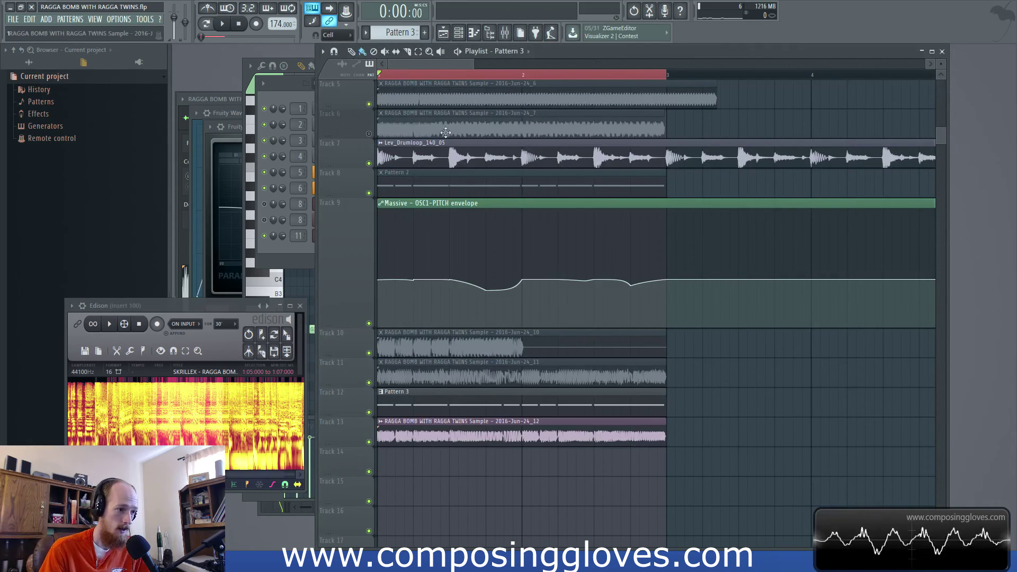
key("space")
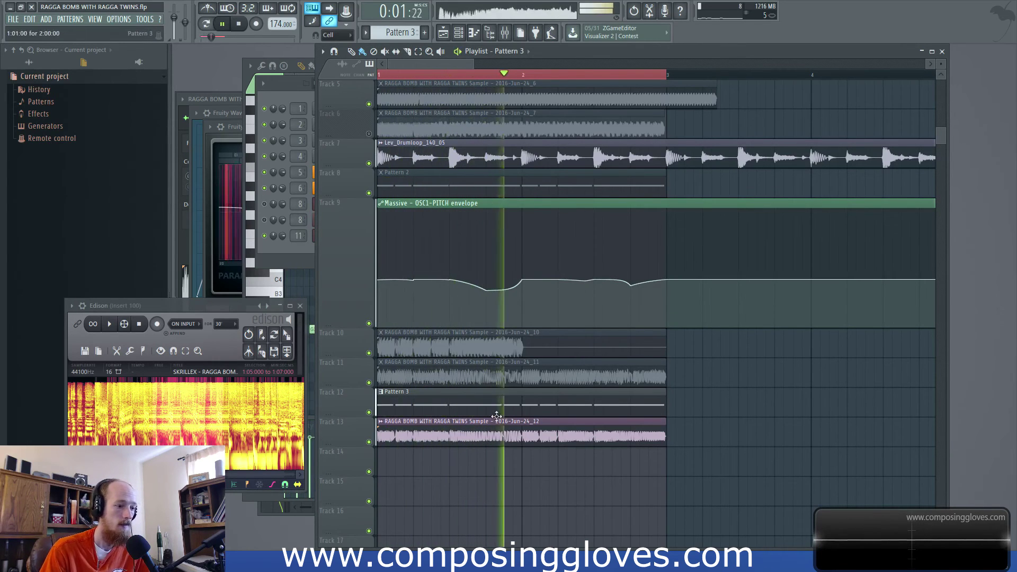
key("space")
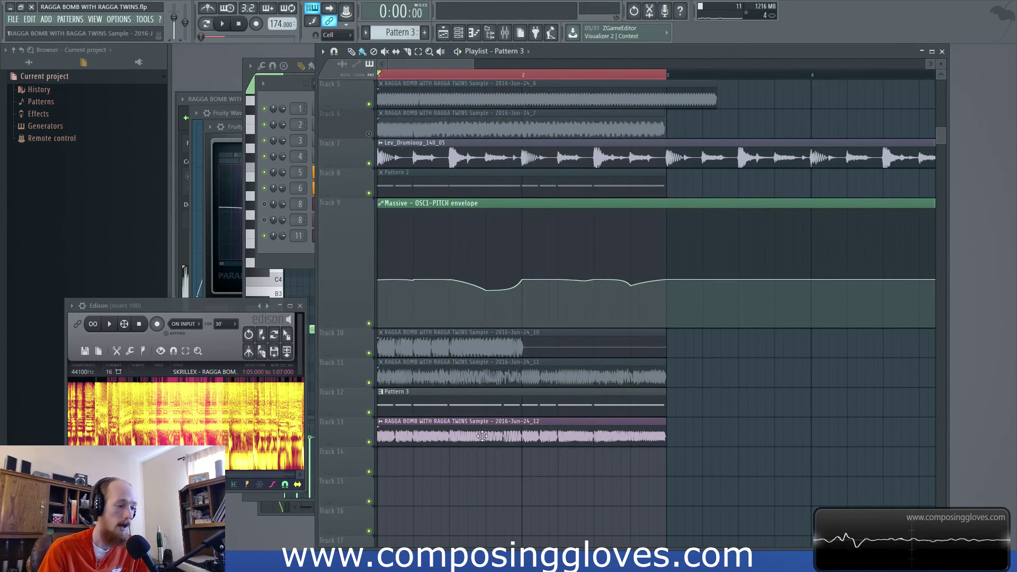
key("space")
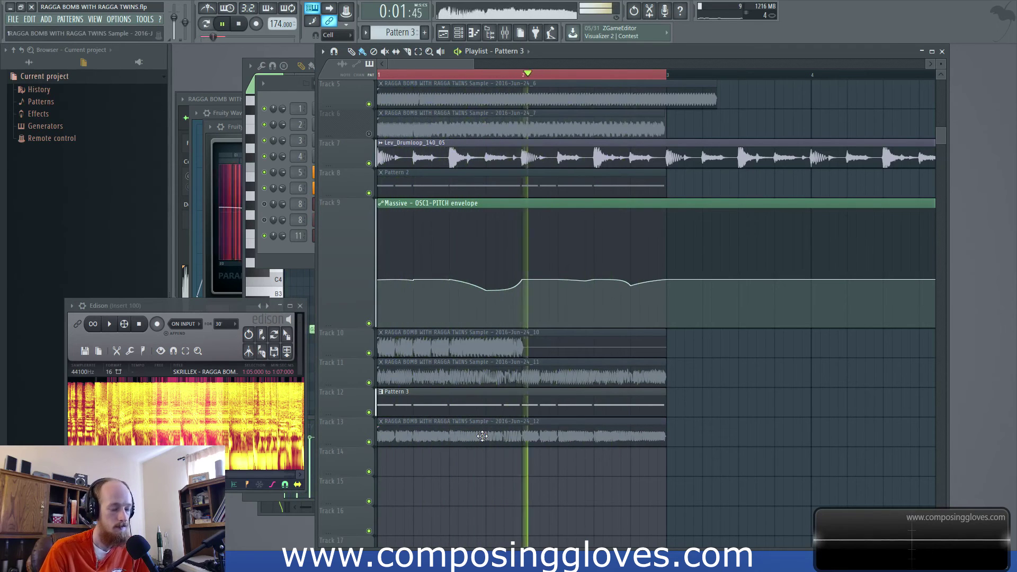
key("space")
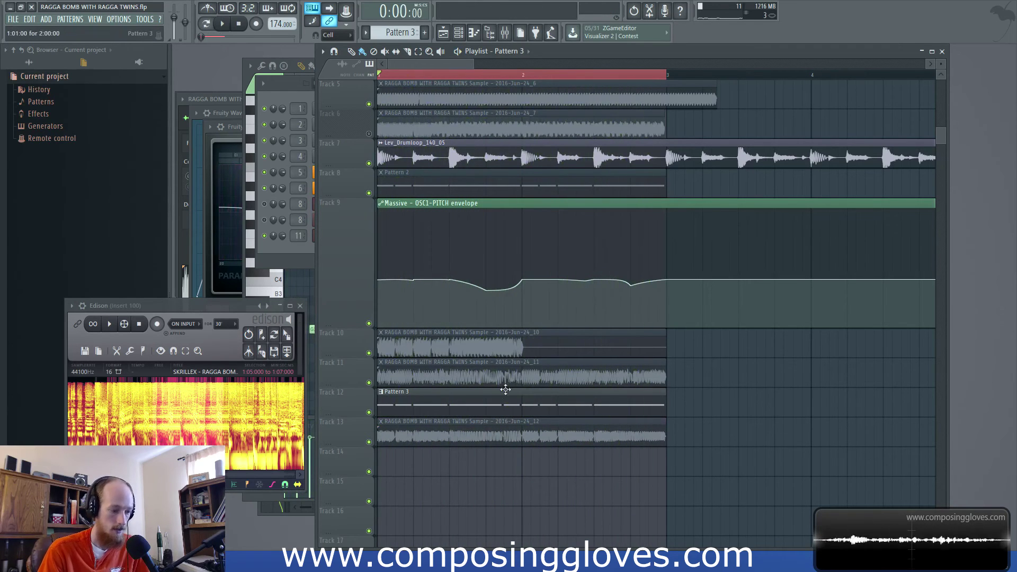
left_click(110, 324)
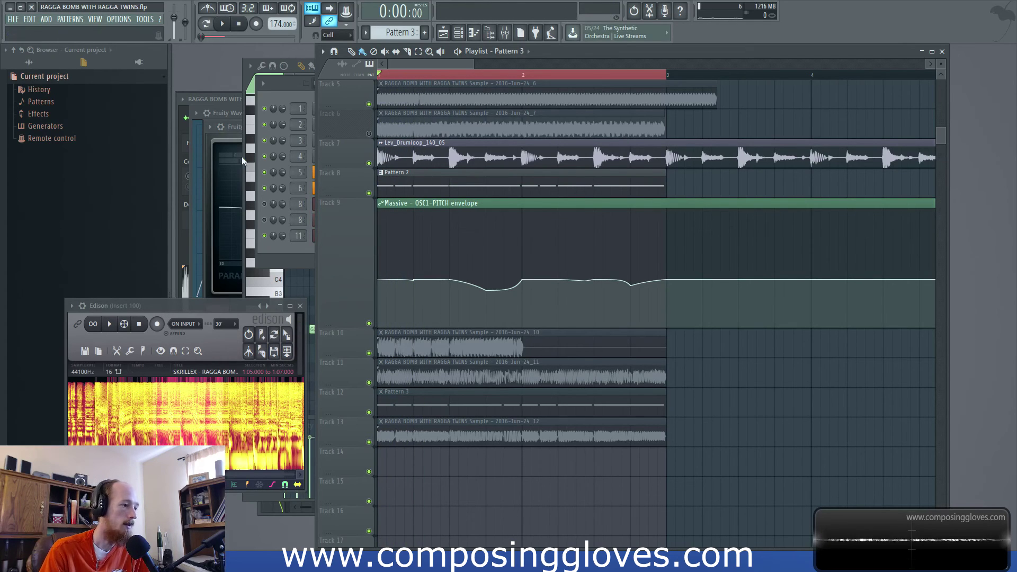
Enable the Massive channel to audition Pattern 2 in place of Pattern 3, and compare it with the original excerpt in Edison.
left_click(265, 218)
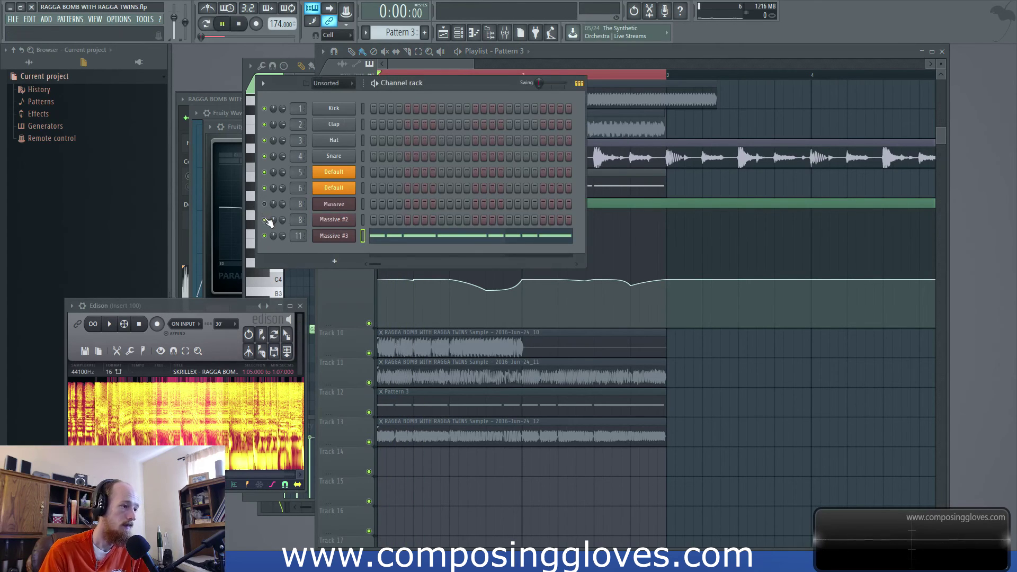
key("space")
left_click(265, 205)
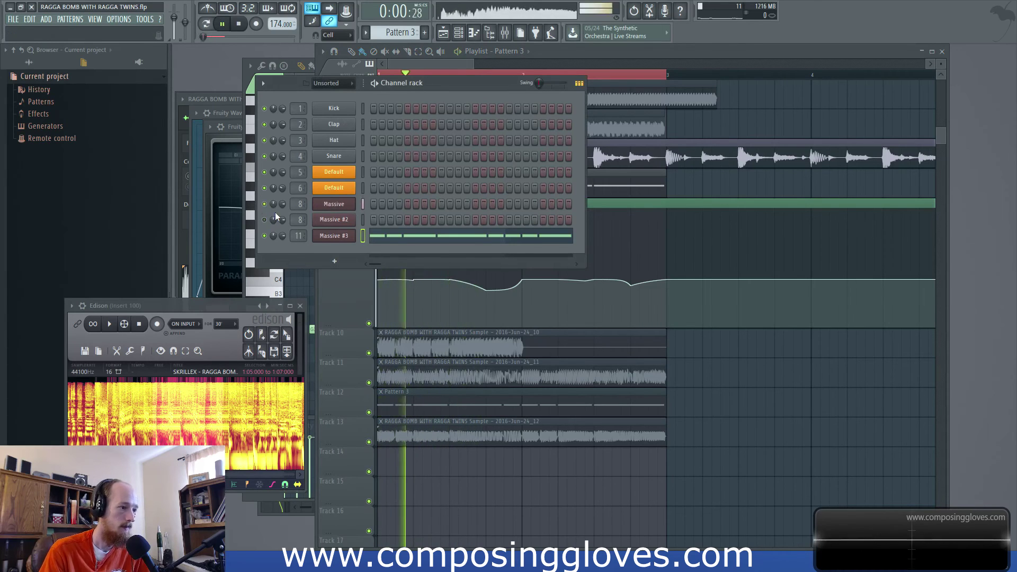
key("space")
left_click(441, 62)
left_click(209, 305)
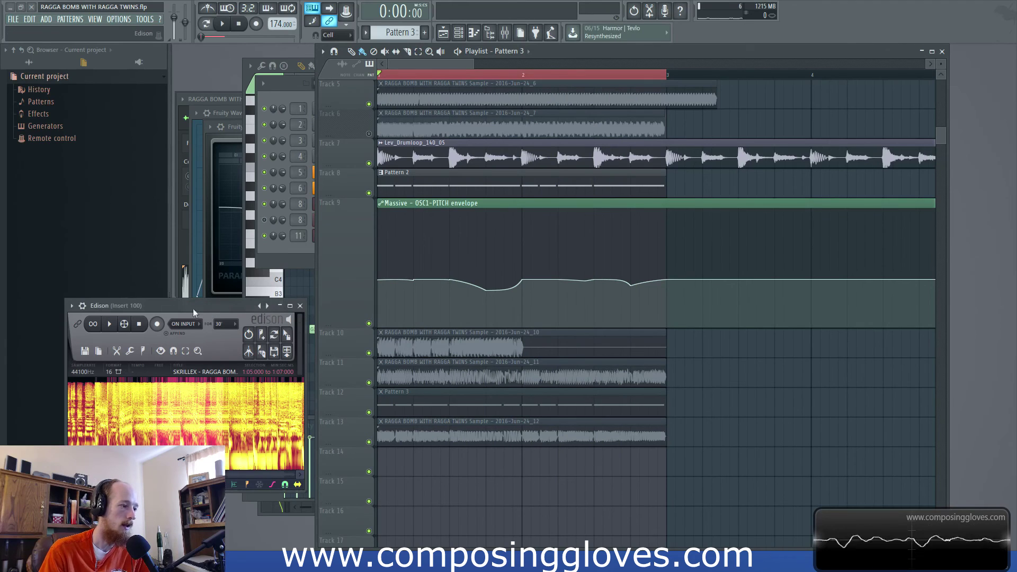
left_click(111, 325)
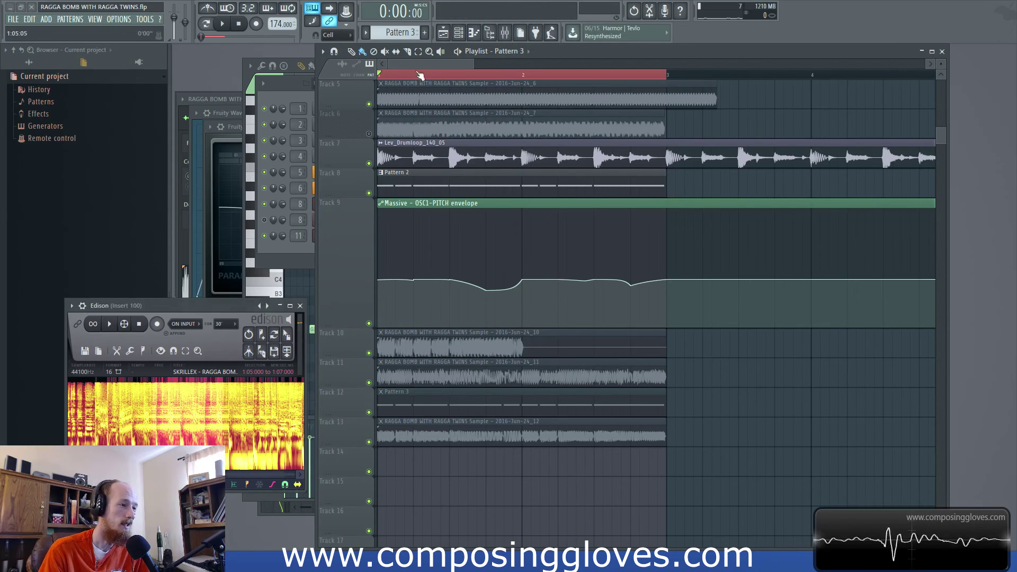
Loop a short section at the start of the playlist, extend the selection to about two bars, and audition Pattern 2.
left_click_drag(405, 82, 385, 82)
key("space")
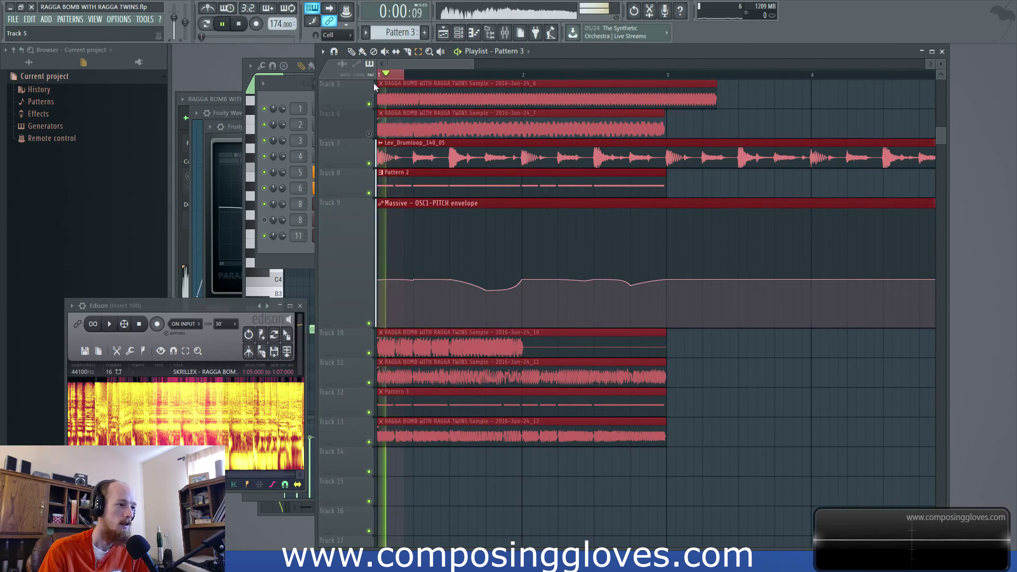
left_click_drag(393, 78, 675, 77)
key("space")
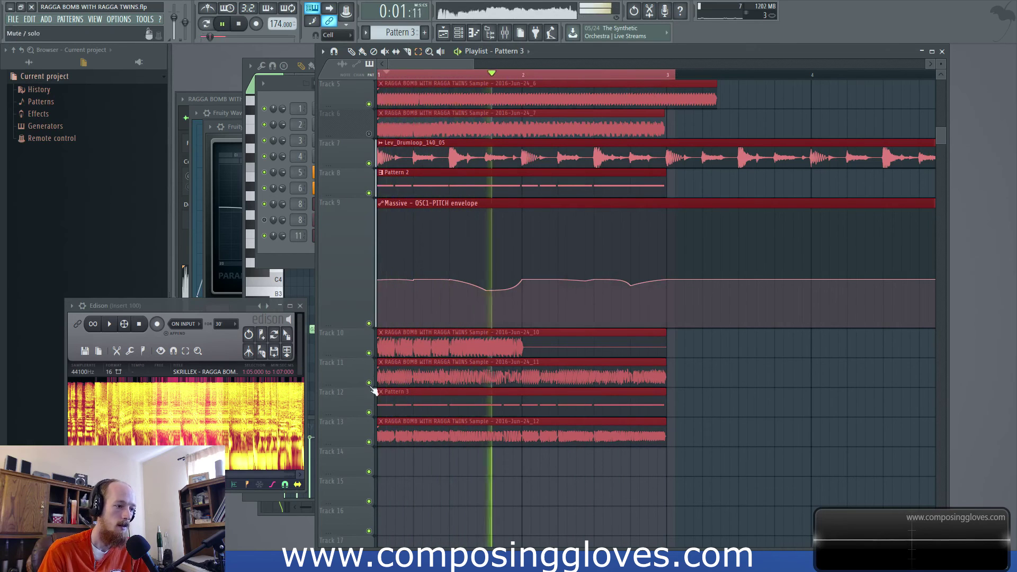
key("space")
Unmute the Pattern 3 clip, mute the Pattern 2 clip, and audition the loop with drums.
left_click(404, 408)
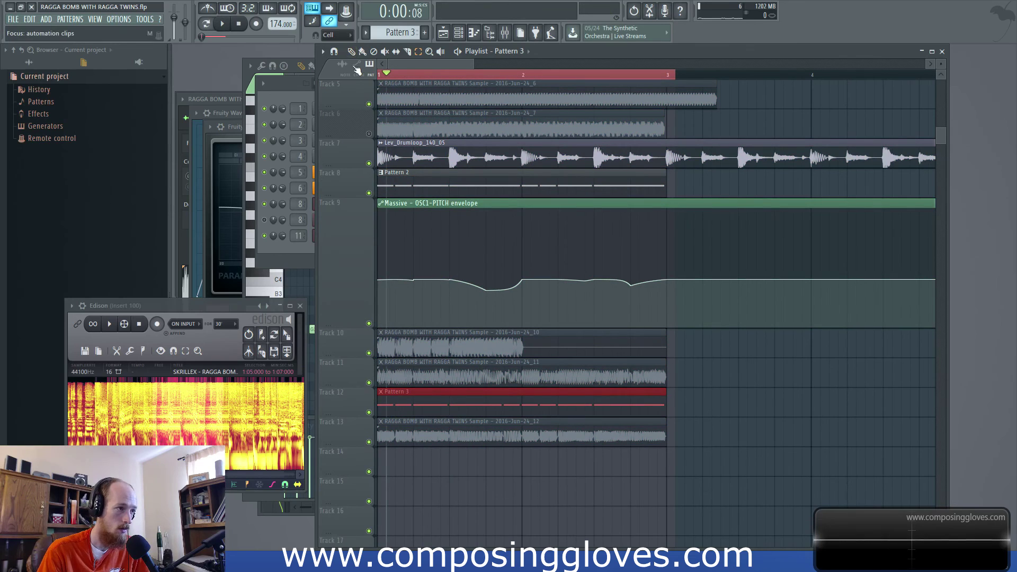
left_click(482, 400)
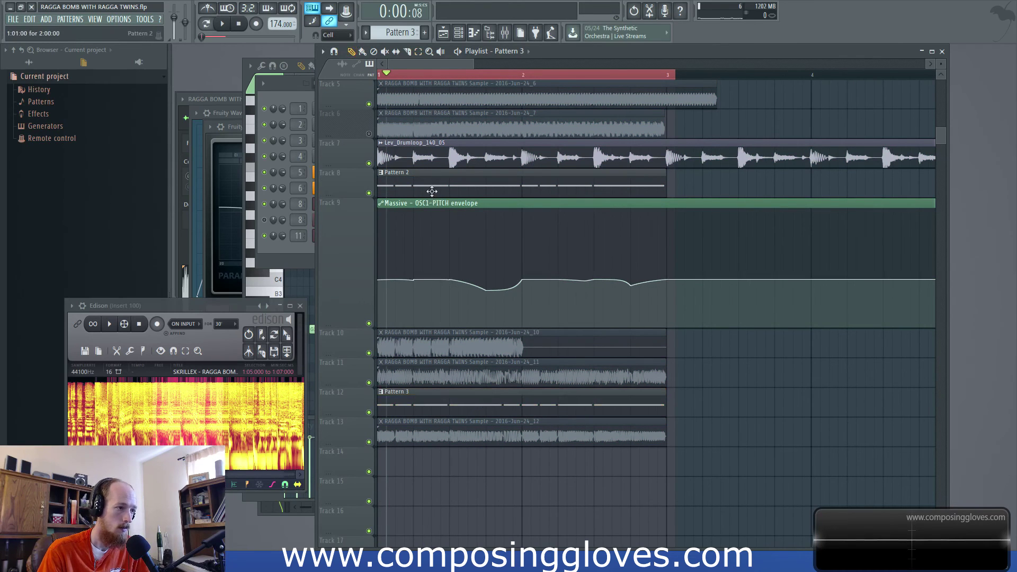
key("space")
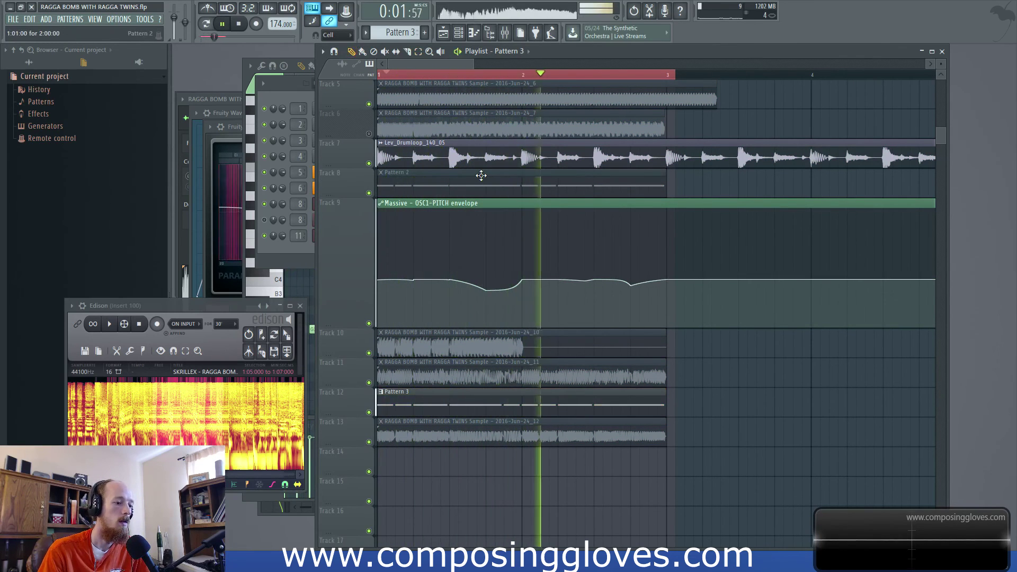
key("space")
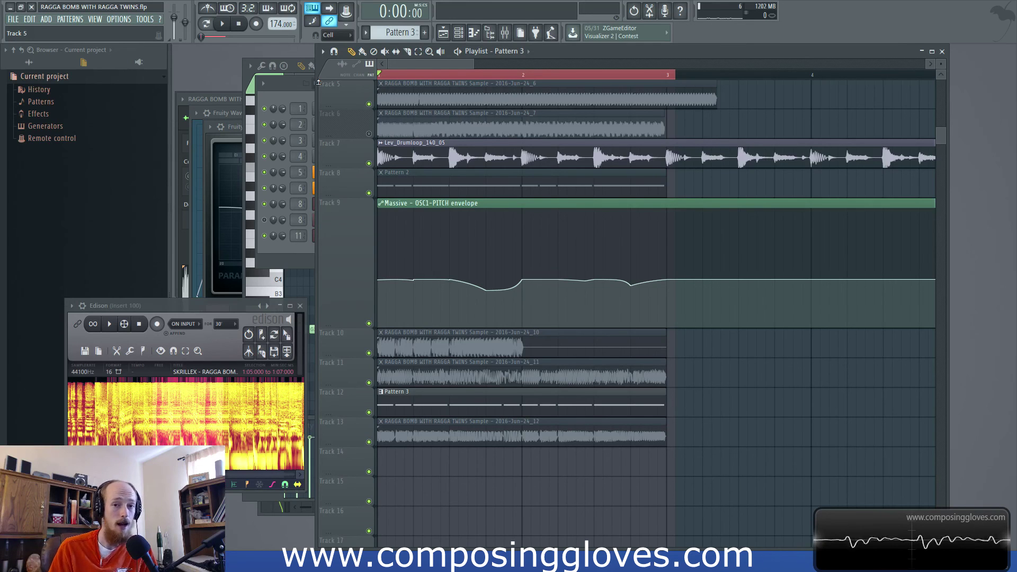
Reopen the Massive #3 synth from the channel rack and move its window clear for viewing the whole patch.
left_click(280, 249)
left_click(334, 236)
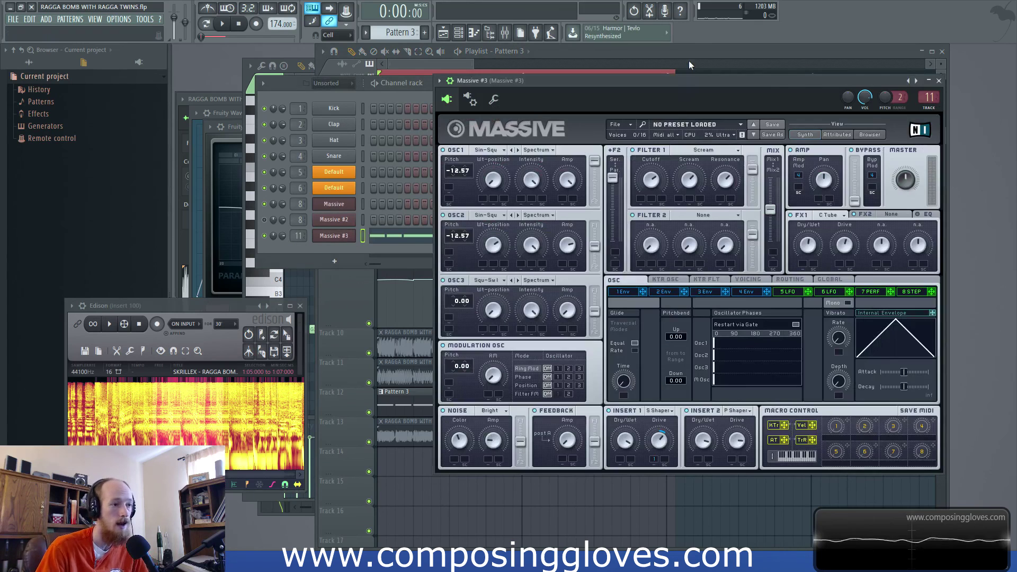
left_click_drag(691, 84, 664, 64)
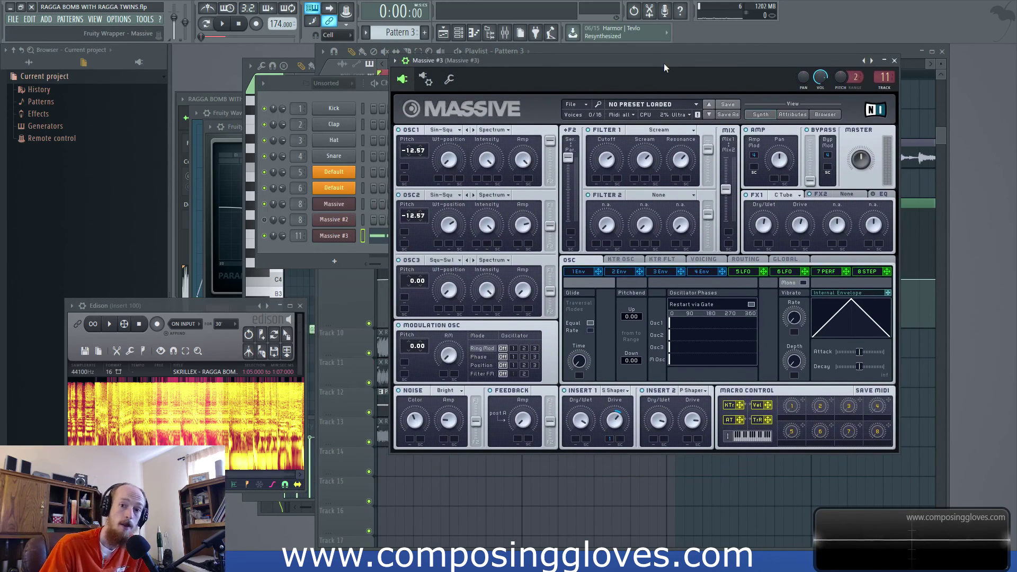